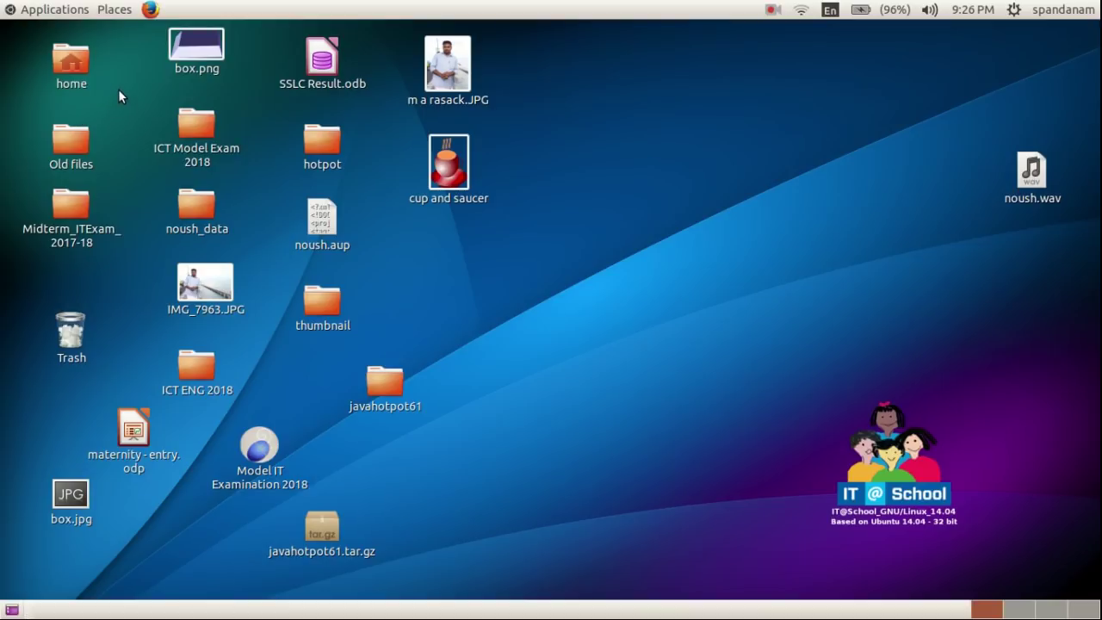
Launch Inkscape Vector Graphics Editor with a new blank document.
{"action": "left_click", "coordinate": [53, 10]}
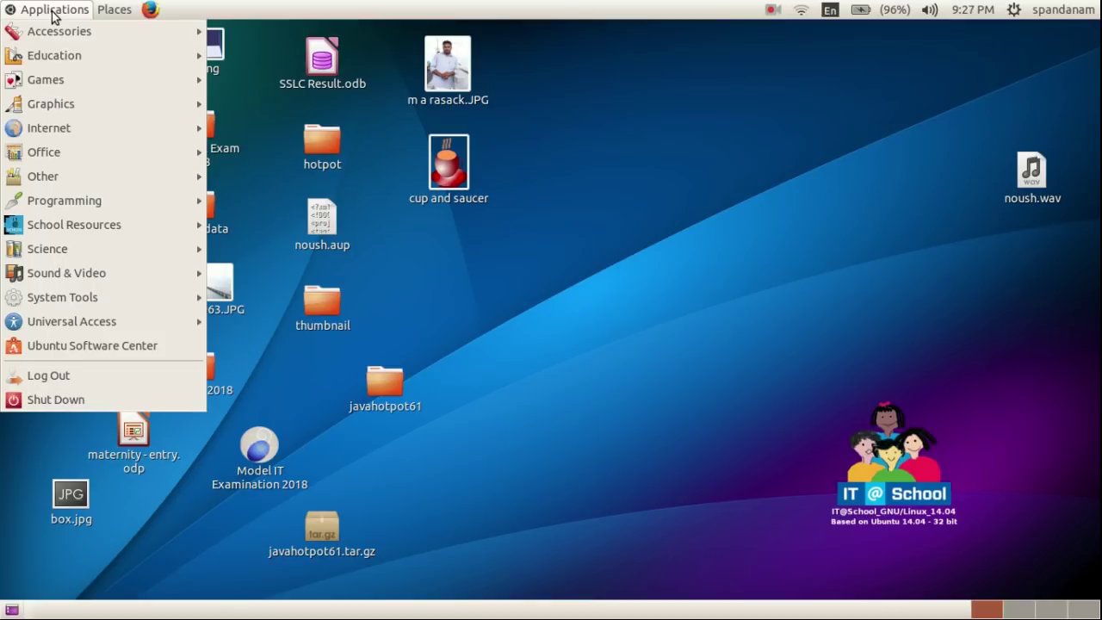
{"action": "mouse_move", "coordinate": [63, 109]}
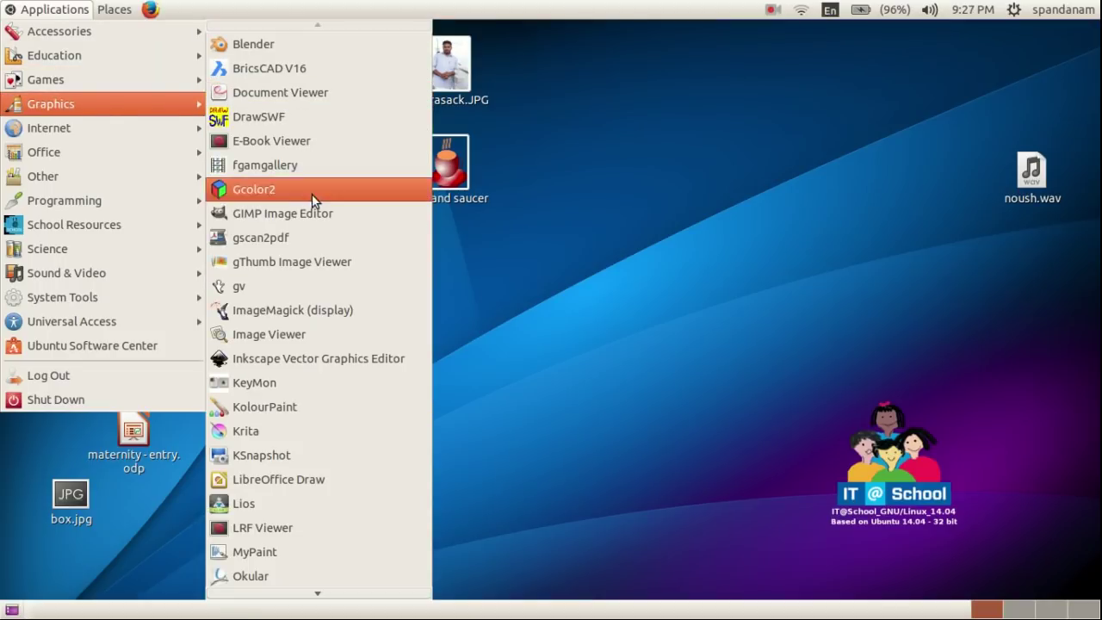
{"action": "left_click", "coordinate": [333, 360]}
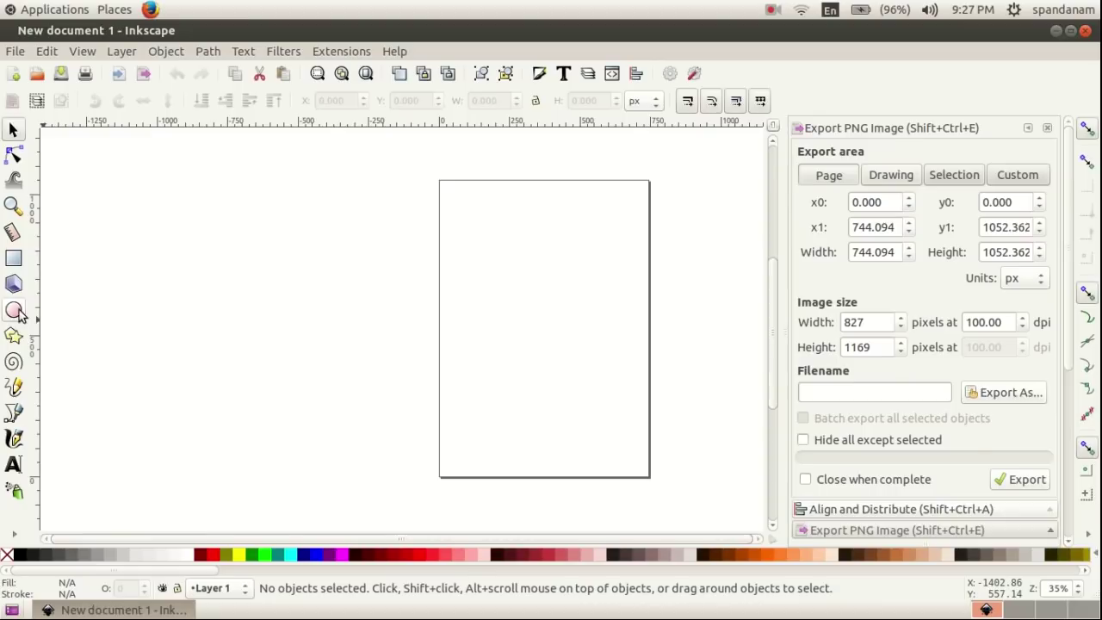
Draw a wide ellipse about 603 × 211 px in the upper half of the page and give it a radial gradient fill.
{"action": "left_click", "coordinate": [15, 311]}
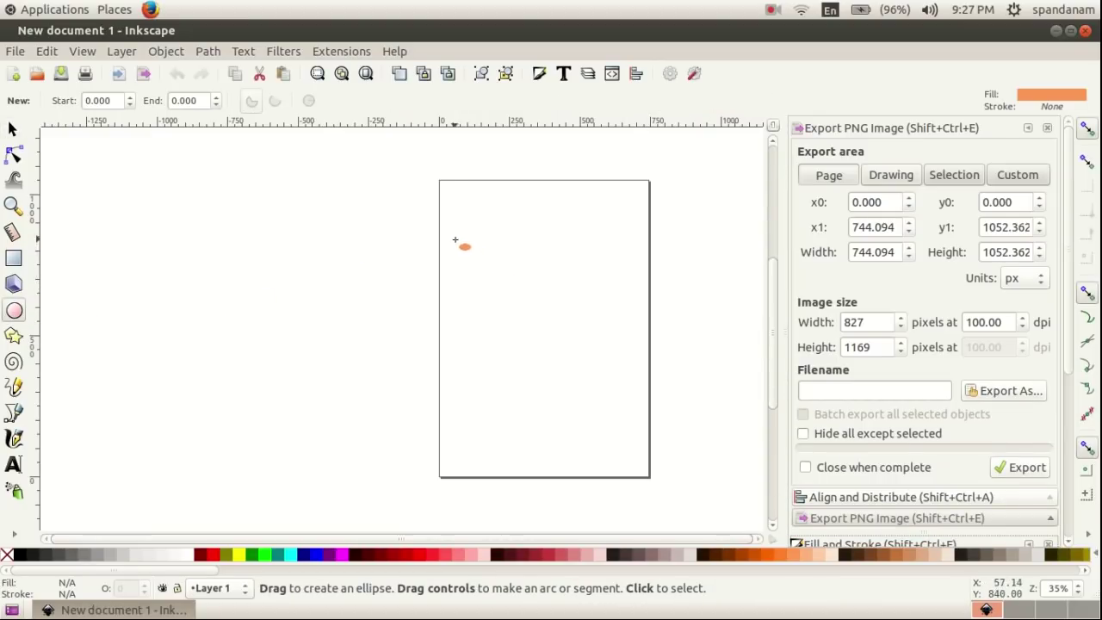
{"action": "left_click_drag", "start_coordinate": [449, 238], "coordinate": [620, 299]}
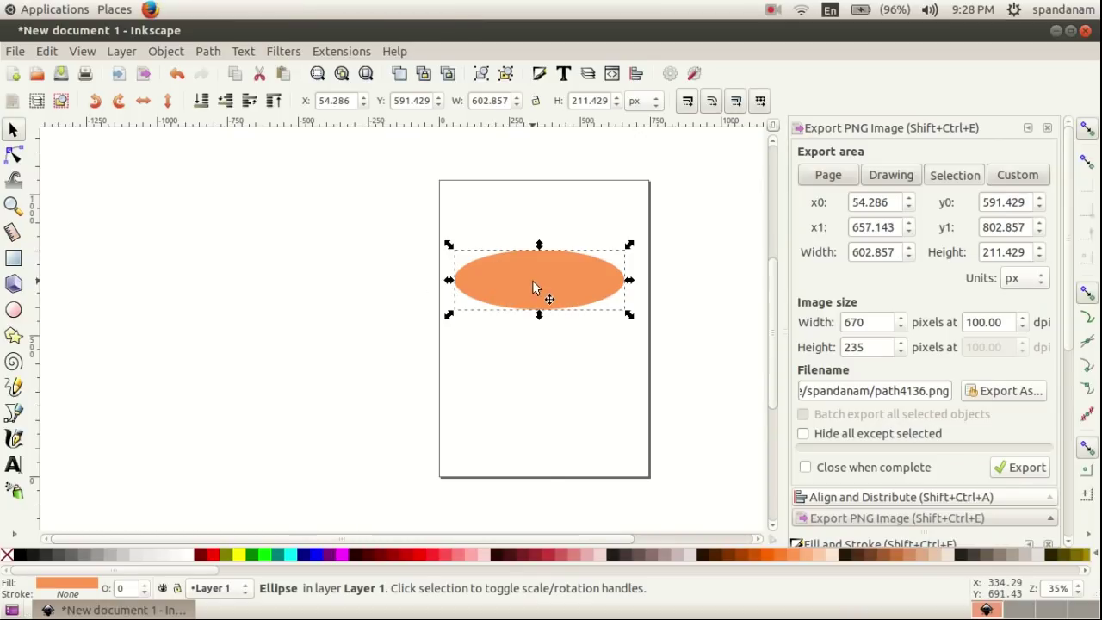
{"action": "left_click", "coordinate": [167, 51]}
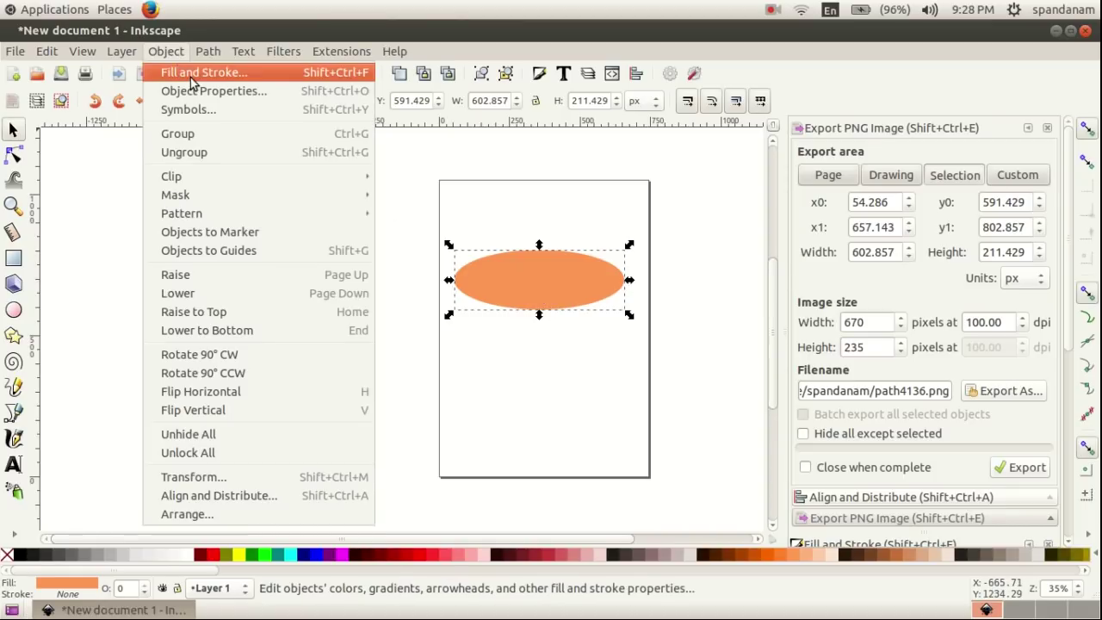
{"action": "left_click", "coordinate": [192, 76]}
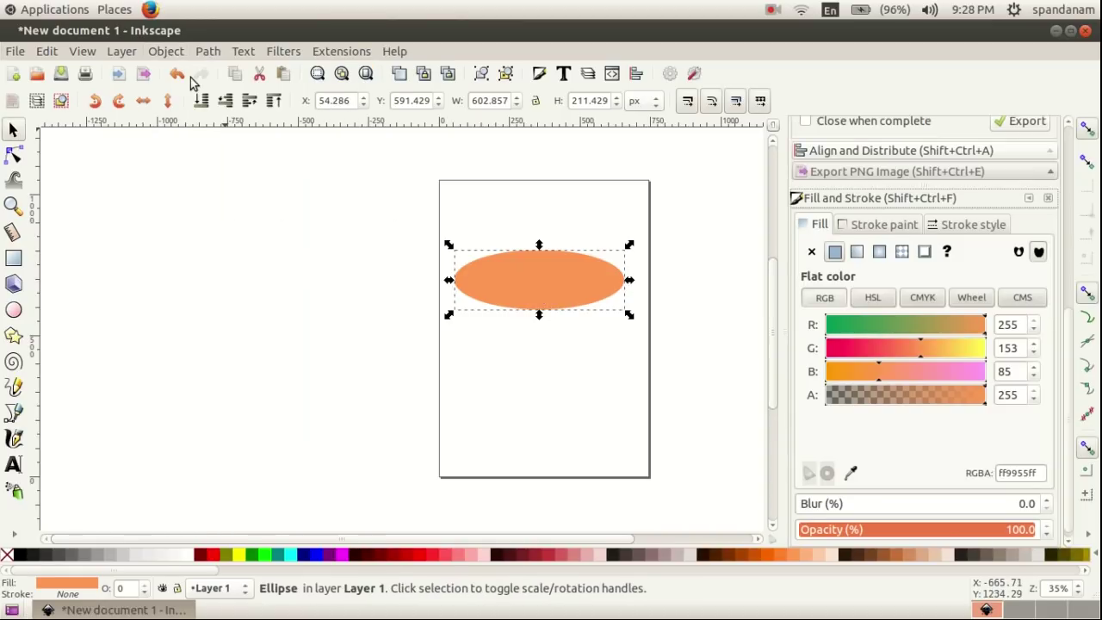
{"action": "left_click", "coordinate": [878, 251]}
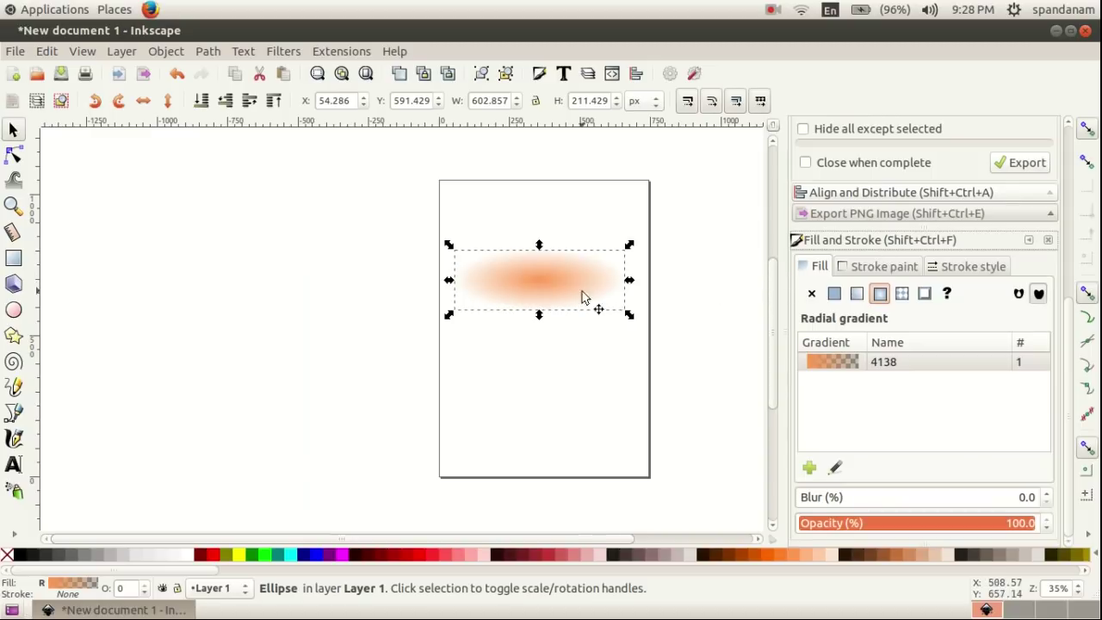
Colour the ellipse's radial gradient white at the centre and maroon (#800000) at the outer edge.
{"action": "key", "text": "e"}
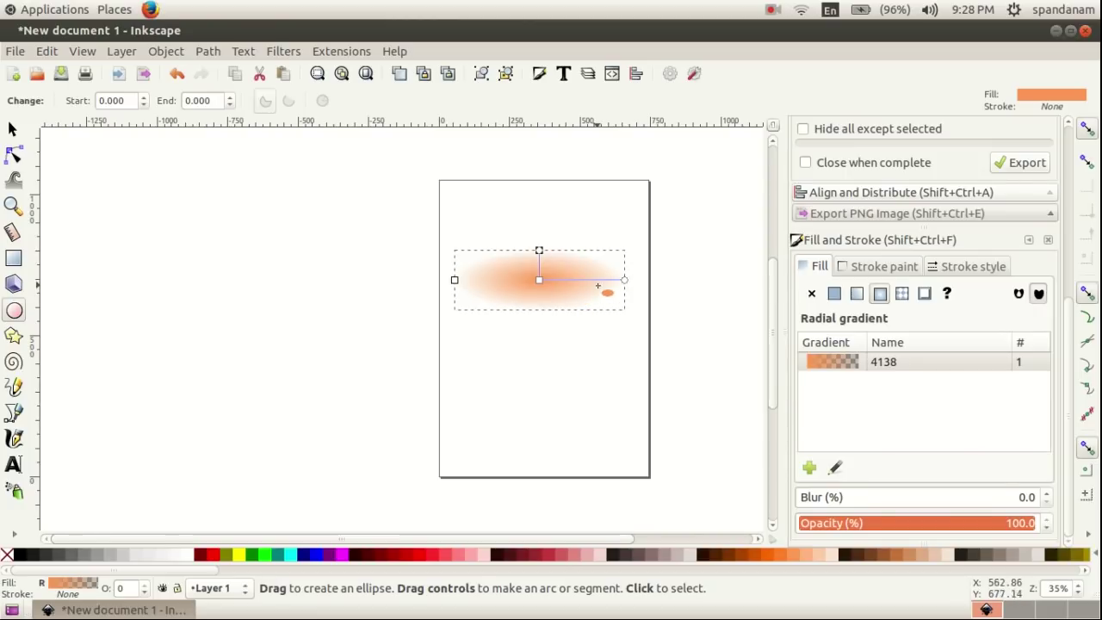
{"action": "left_click", "coordinate": [538, 279]}
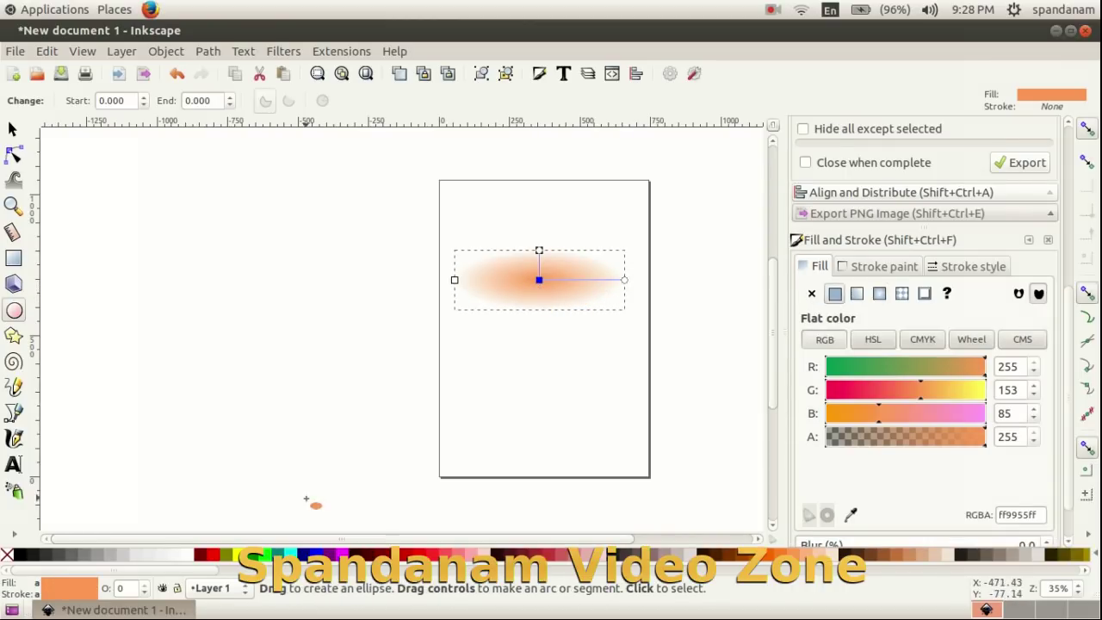
{"action": "left_click", "coordinate": [187, 557]}
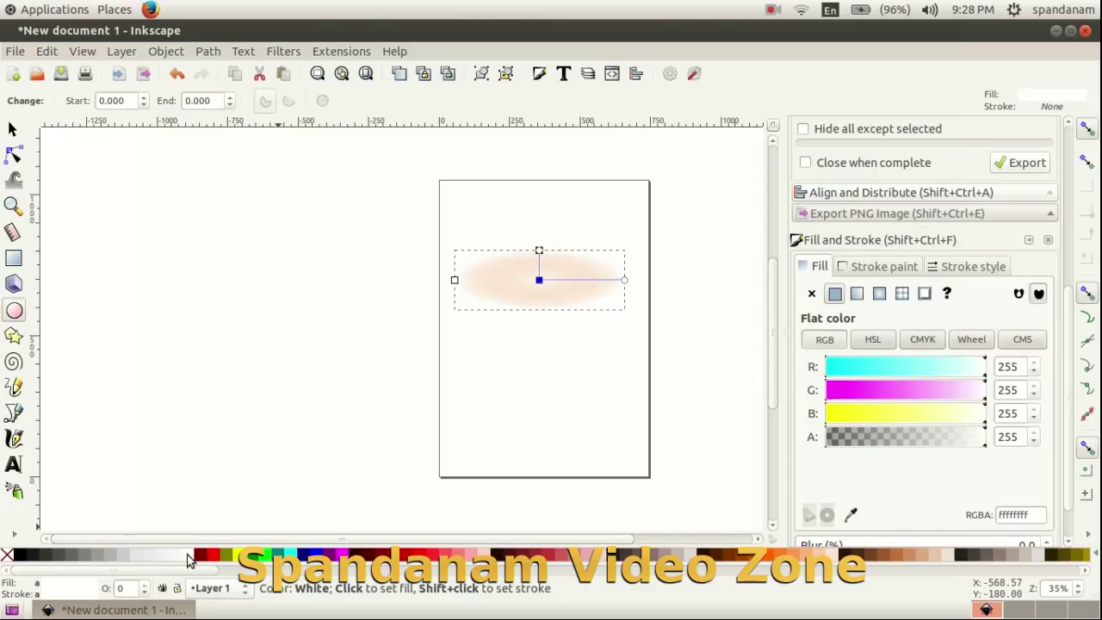
{"action": "left_click", "coordinate": [538, 250]}
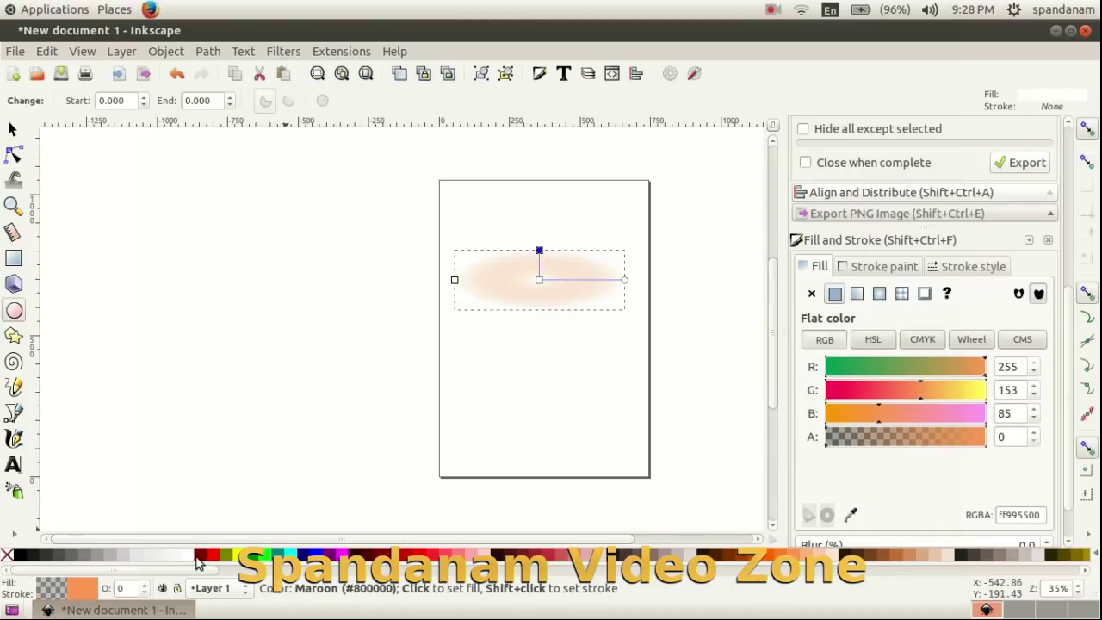
{"action": "left_click", "coordinate": [205, 557]}
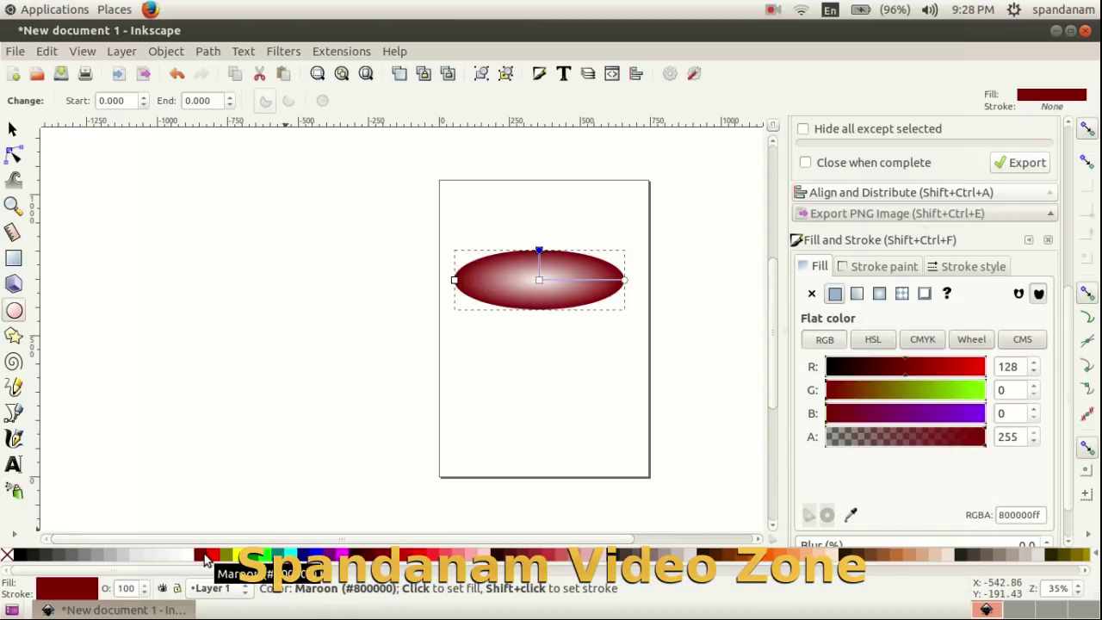
{"action": "left_click", "coordinate": [13, 130]}
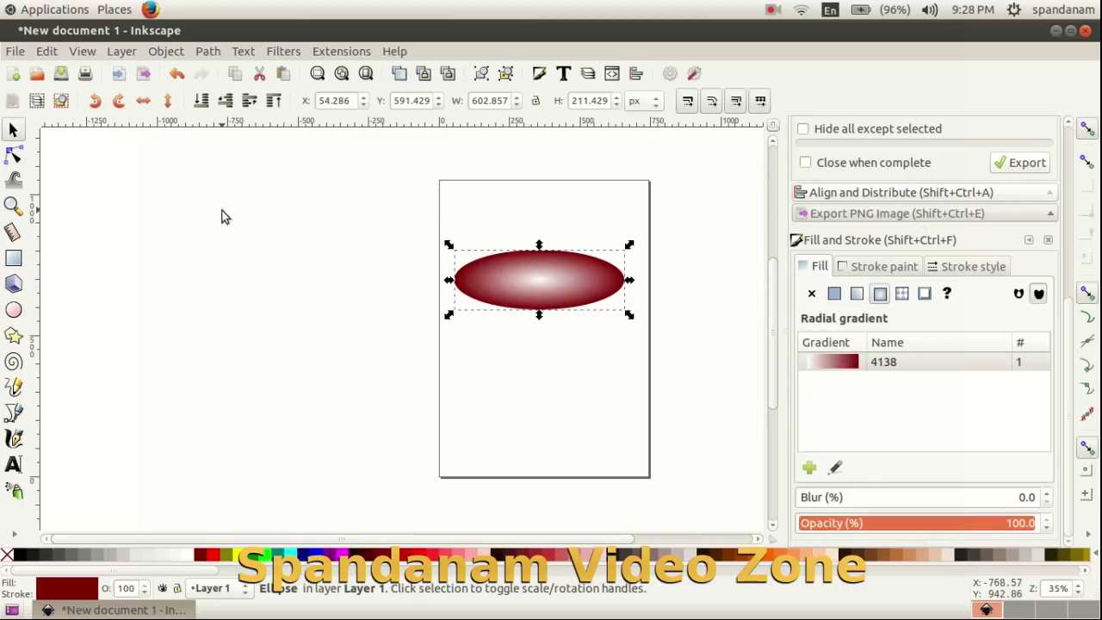
Tilt the ellipse's radial gradient diagonally and stretch the ellipse upward to a height of about 243 px.
{"action": "left_click", "coordinate": [13, 155]}
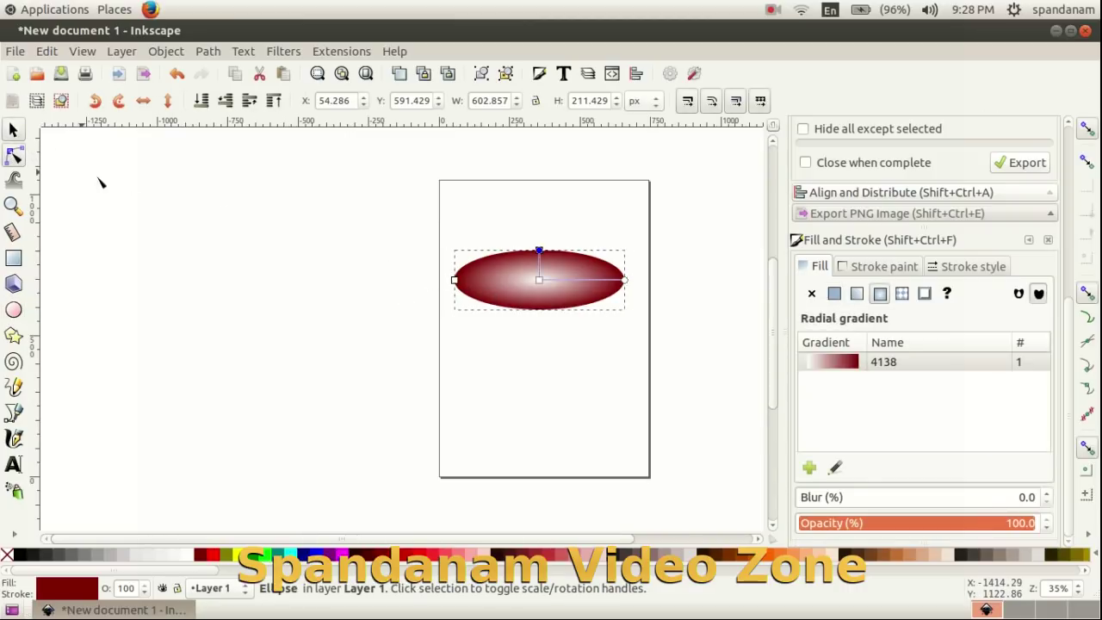
{"action": "left_click", "coordinate": [539, 280]}
{"action": "left_click_drag", "start_coordinate": [540, 282], "coordinate": [533, 292]}
{"action": "left_click_drag", "start_coordinate": [540, 246], "coordinate": [542, 240]}
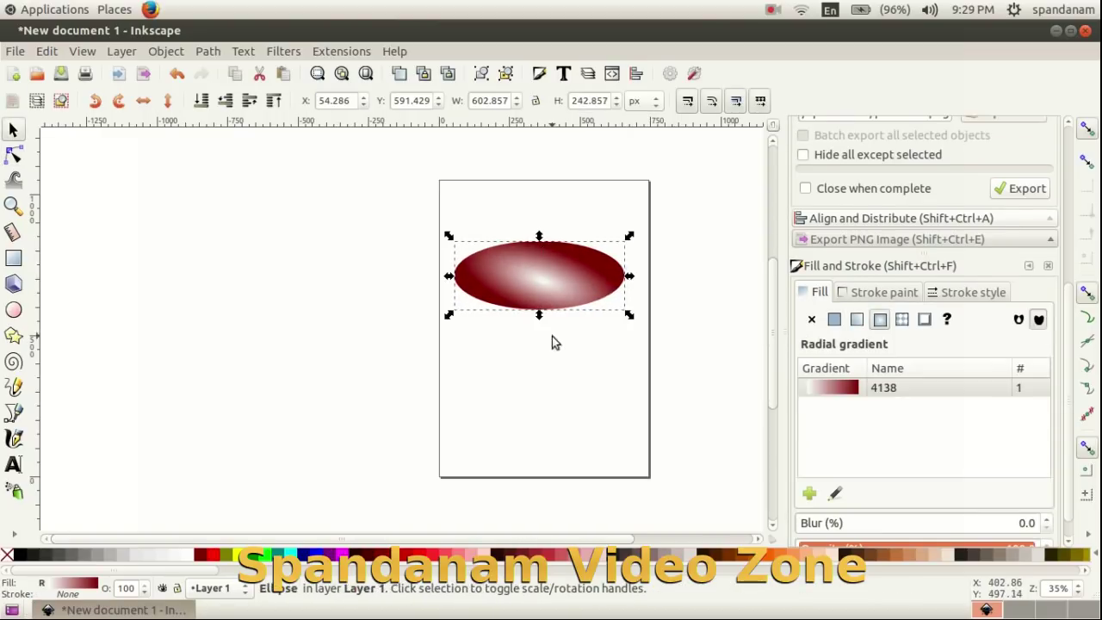
{"action": "left_click", "coordinate": [552, 335]}
{"action": "left_click", "coordinate": [547, 291]}
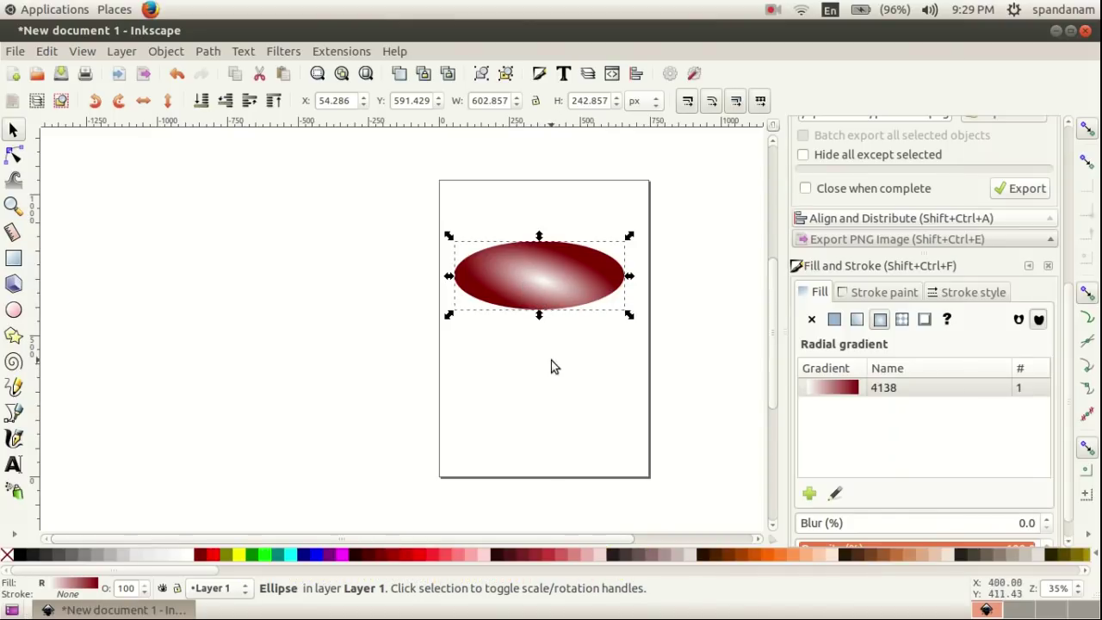
{"action": "left_click", "coordinate": [541, 333]}
{"action": "left_click", "coordinate": [535, 284]}
Duplicate the maroon ellipse and scale the copy down around its centre to about 461 × 186 px.
{"action": "left_click", "coordinate": [46, 52]}
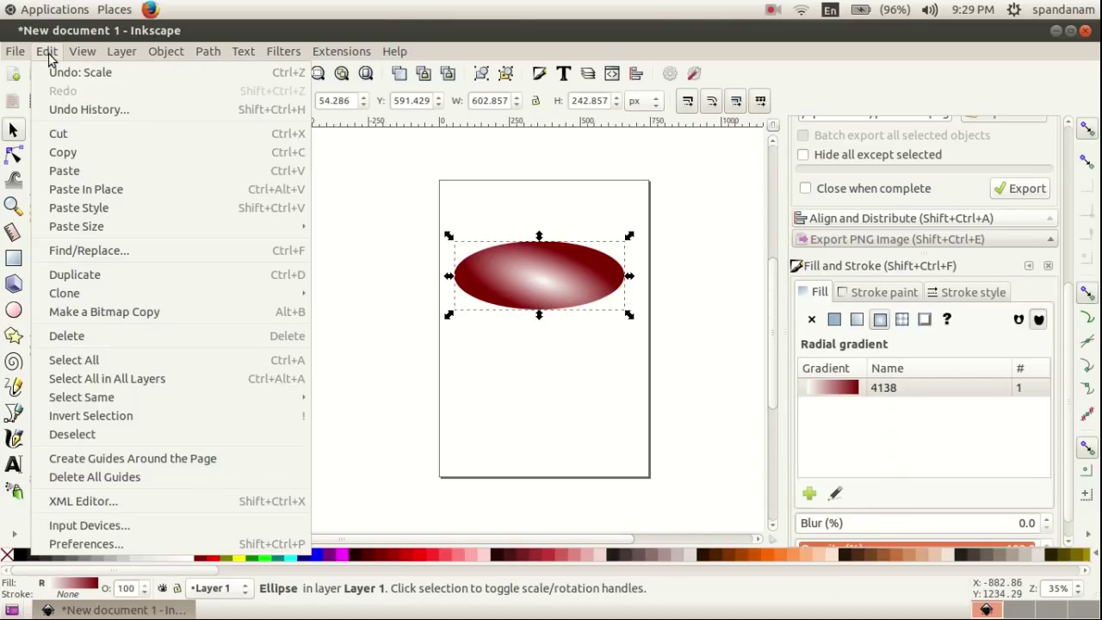
{"action": "left_click", "coordinate": [112, 278]}
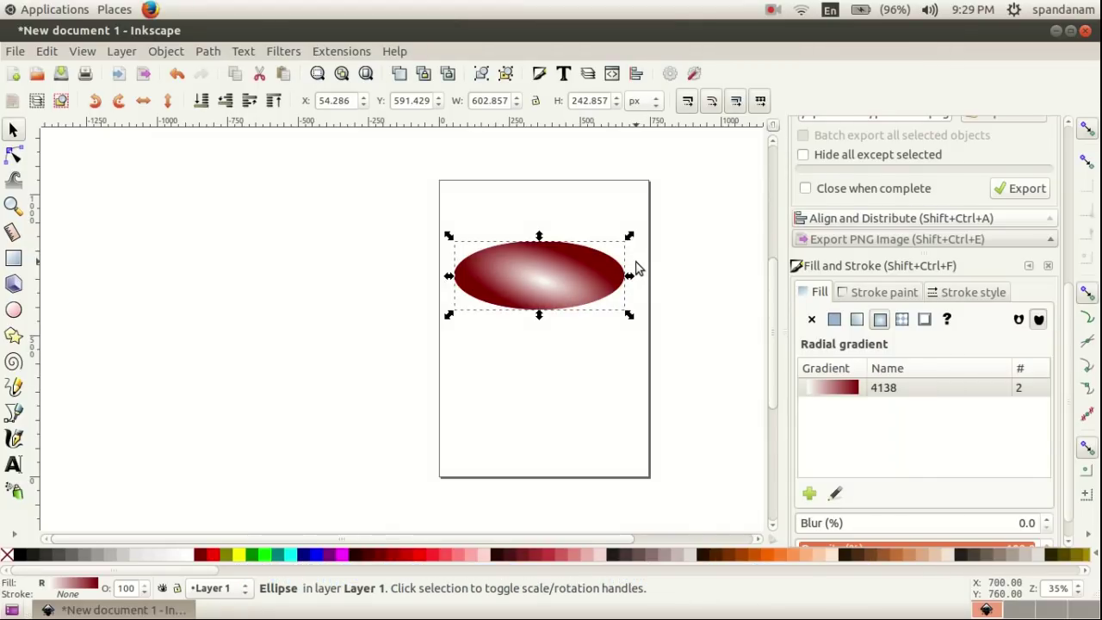
{"action": "key", "text": "ctrl"}
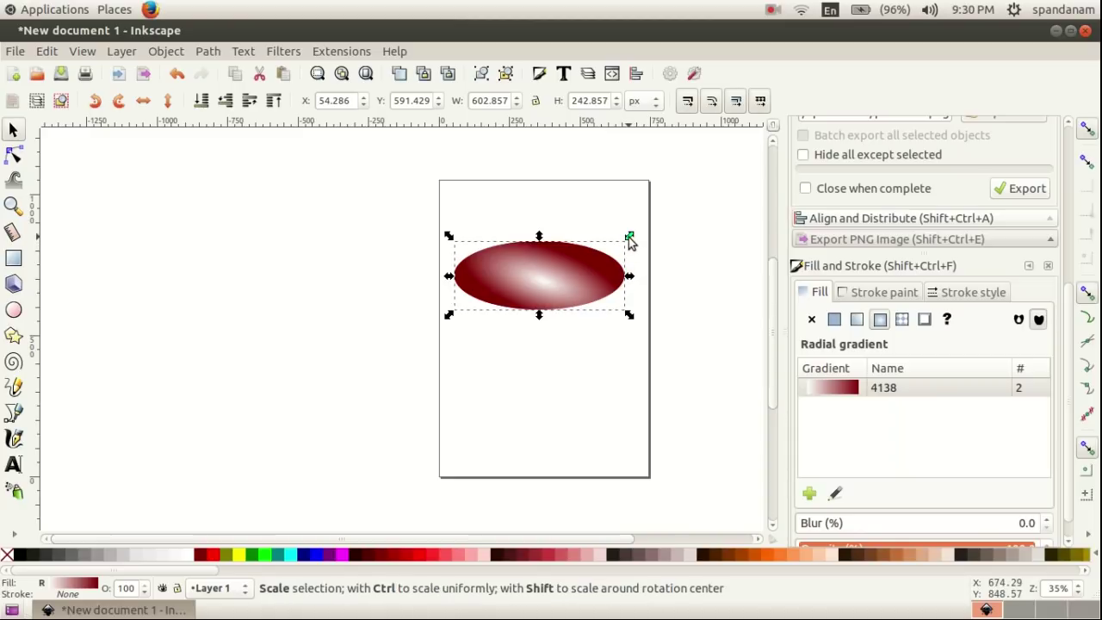
{"action": "left_click_drag", "start_coordinate": [629, 237], "coordinate": [610, 250]}
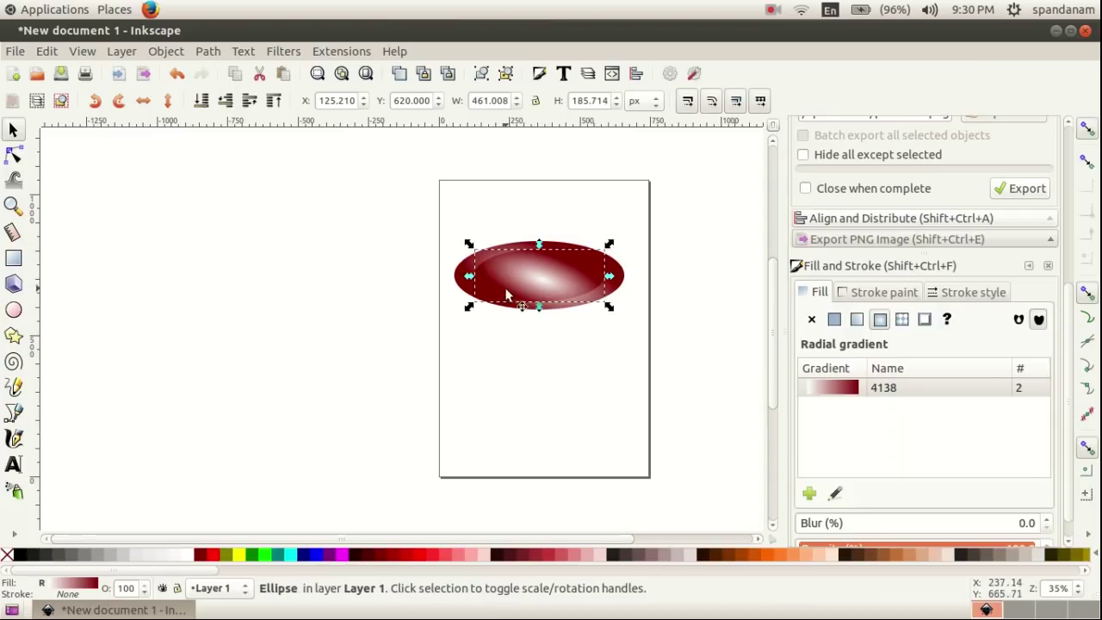
Change the outer gradient colour of the smaller ellipse to very dark red (#2b0000).
{"action": "left_click", "coordinate": [879, 318]}
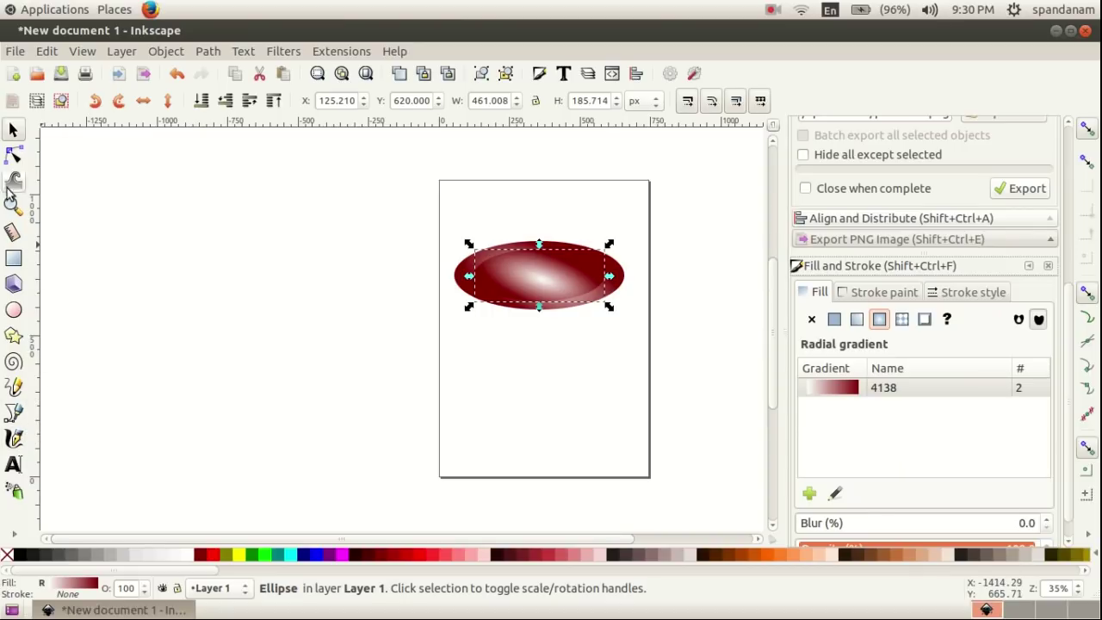
{"action": "left_click", "coordinate": [12, 155]}
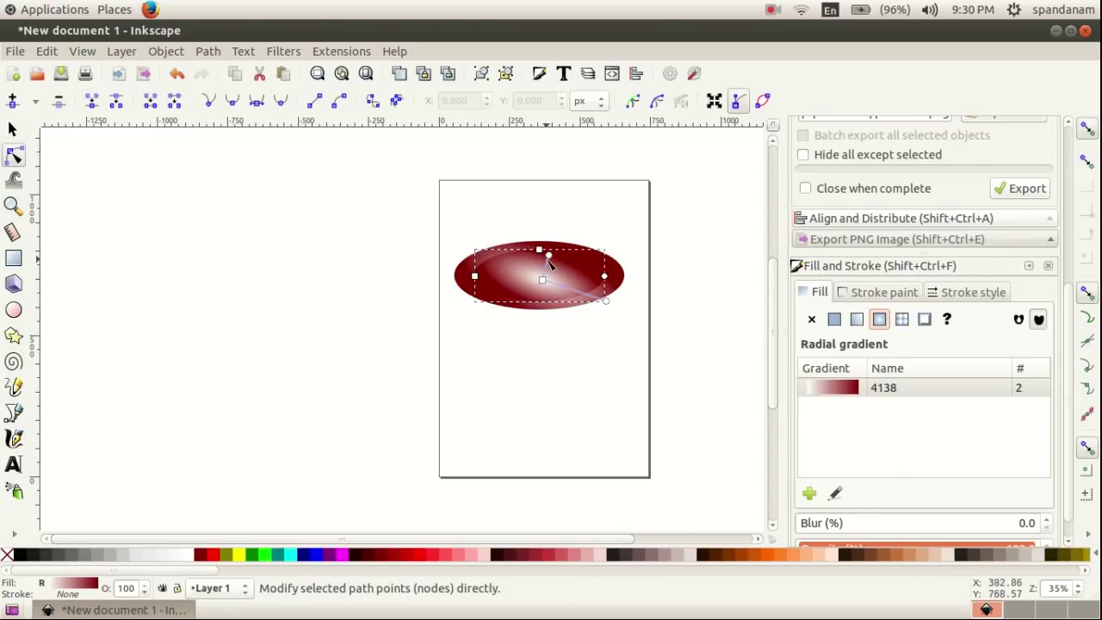
{"action": "left_click", "coordinate": [545, 254]}
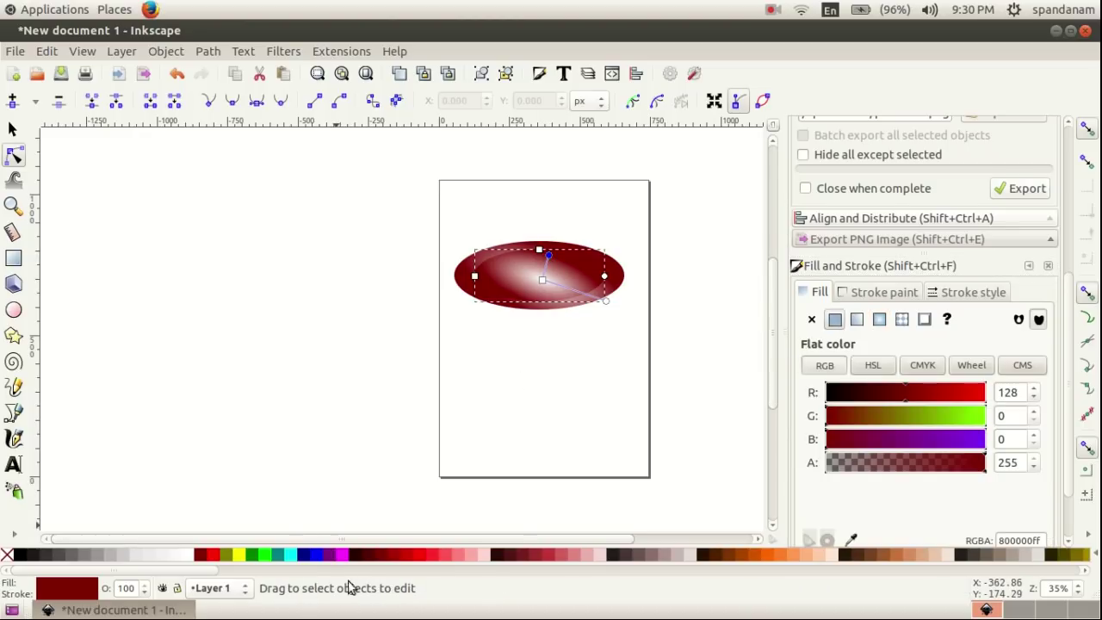
{"action": "left_click", "coordinate": [358, 559]}
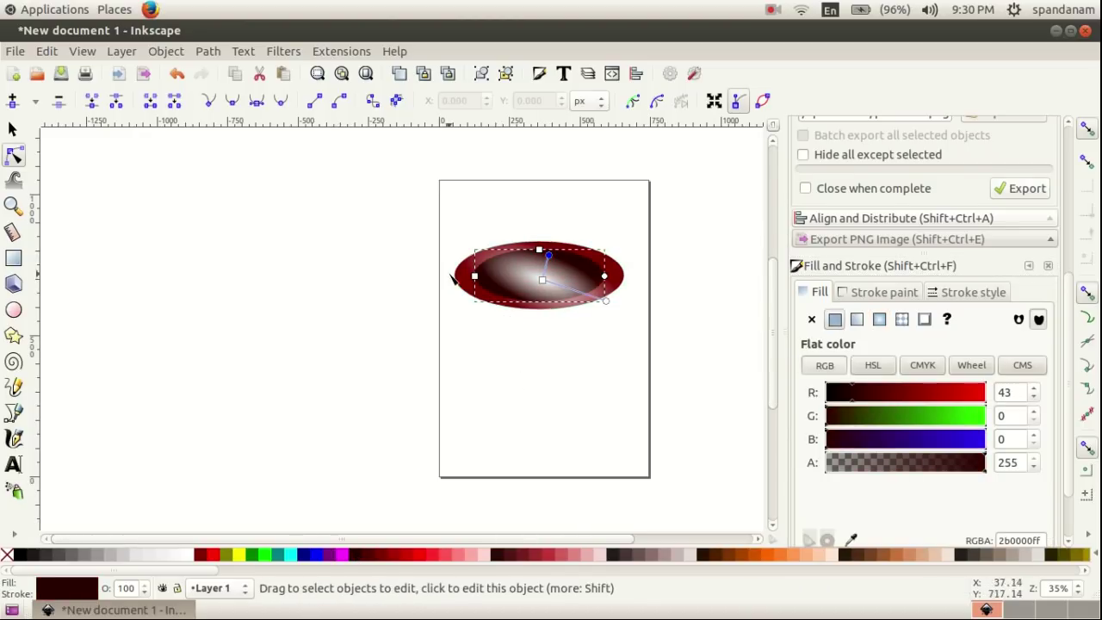
{"action": "left_click", "coordinate": [13, 129]}
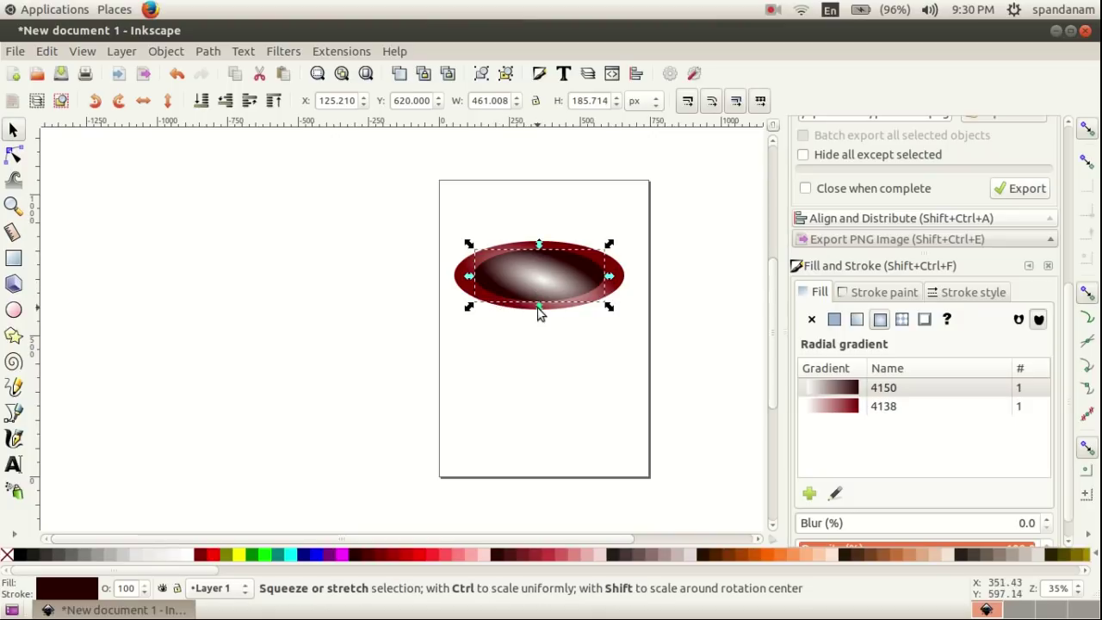
Stretch the dark inner ellipse vertically around its centre to a height of about 209 px.
{"action": "left_click_drag", "start_coordinate": [539, 308], "coordinate": [539, 315]}
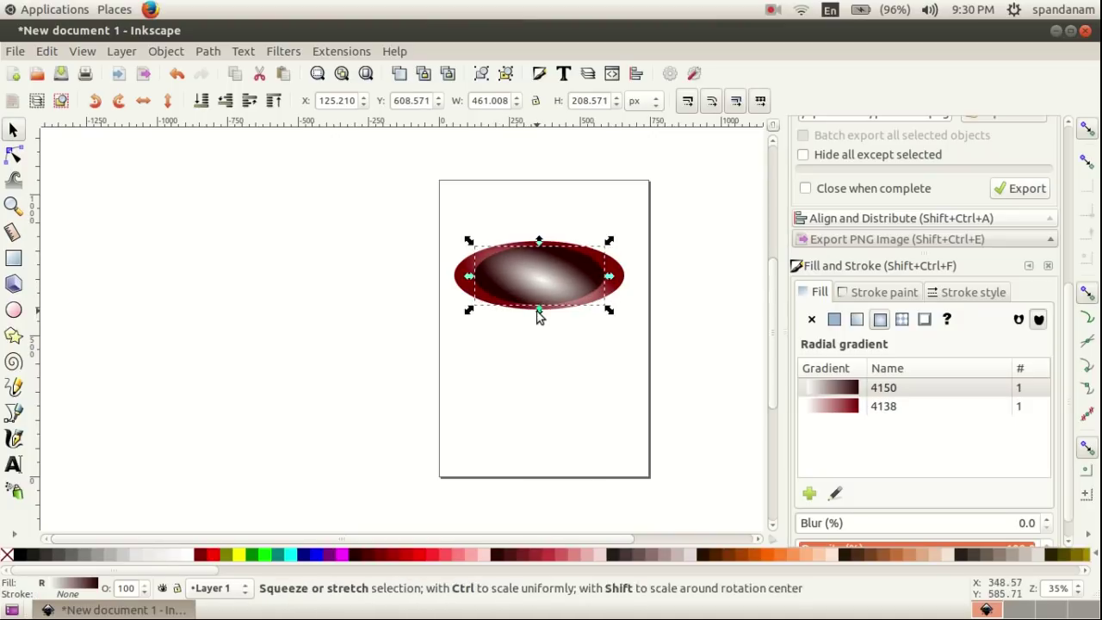
{"action": "left_click", "coordinate": [414, 222]}
{"action": "scroll", "coordinate": [591, 258], "scroll_direction": "down", "scroll_amount": 2}
{"action": "scroll", "coordinate": [578, 236], "scroll_direction": "up", "scroll_amount": 2}
{"action": "left_click", "coordinate": [524, 267]}
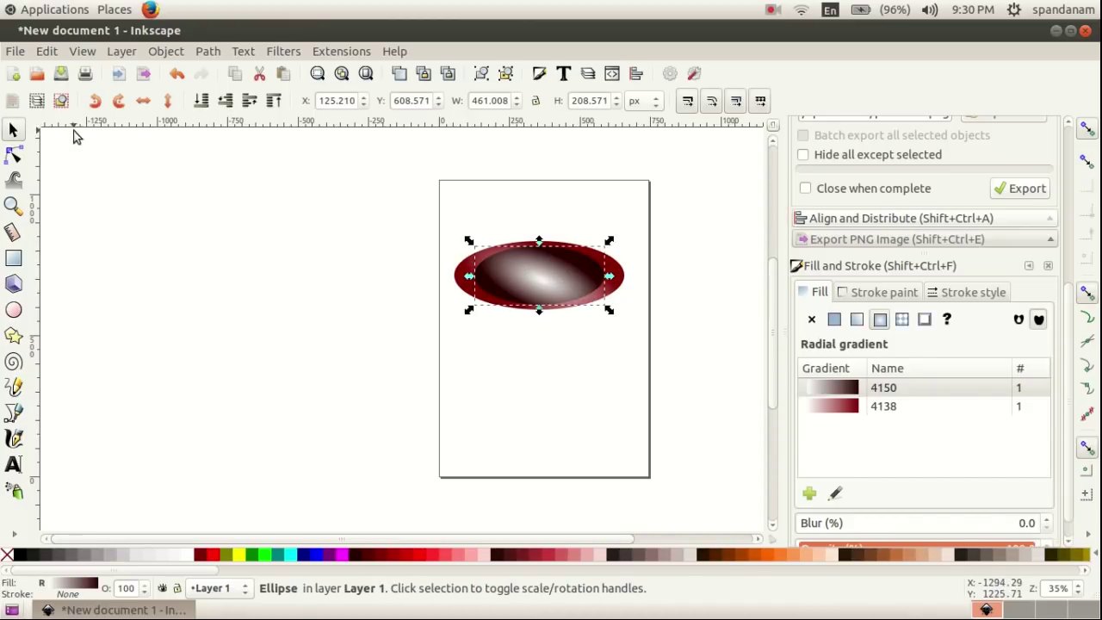
Duplicate the dark inner ellipse and shrink the copy around its centre to about 415 × 157 px.
{"action": "left_click", "coordinate": [45, 52]}
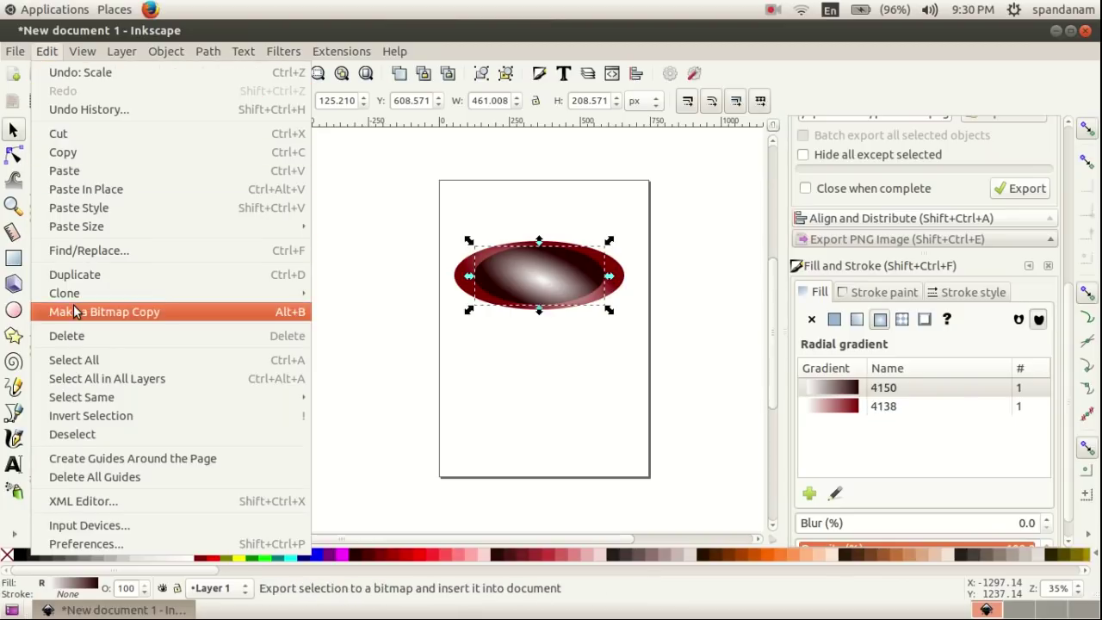
{"action": "left_click", "coordinate": [292, 275]}
{"action": "left_click_drag", "start_coordinate": [609, 247], "coordinate": [602, 249]}
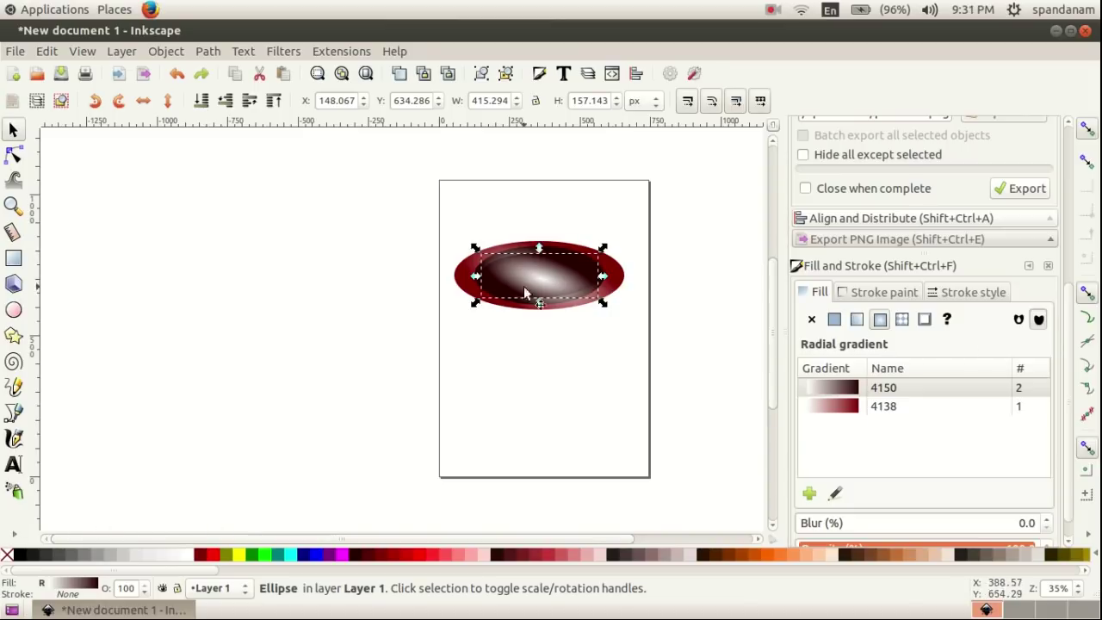
Colour the innermost ellipse's gradient very dark red (#2b0000) at the centre and light pink (#FFD5D5) at the edge, and deselect it.
{"action": "left_click", "coordinate": [15, 157]}
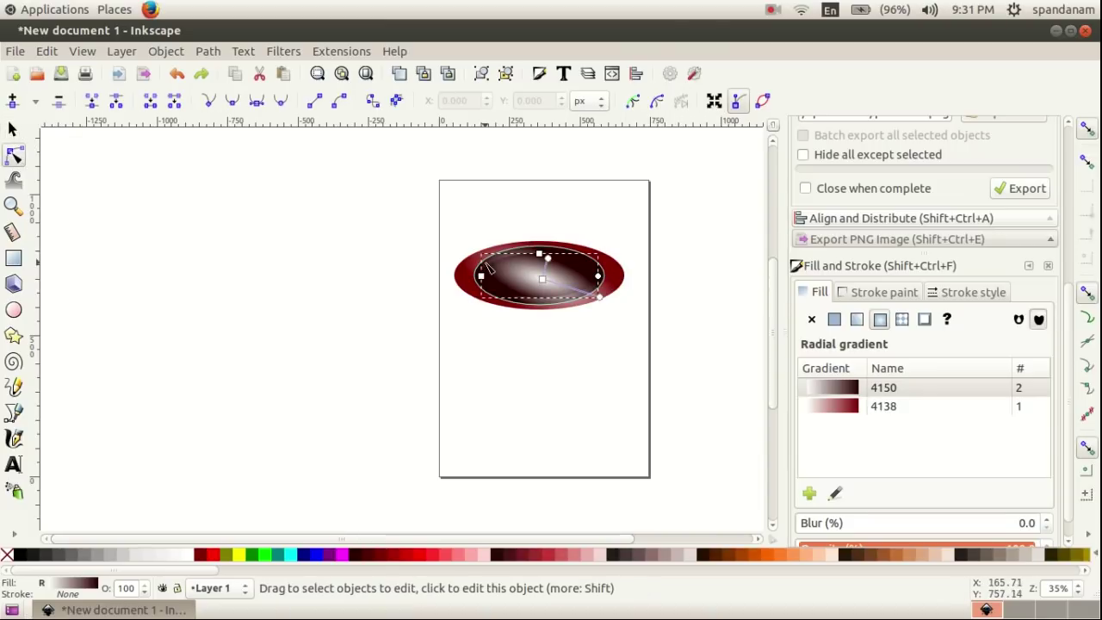
{"action": "left_click", "coordinate": [542, 279]}
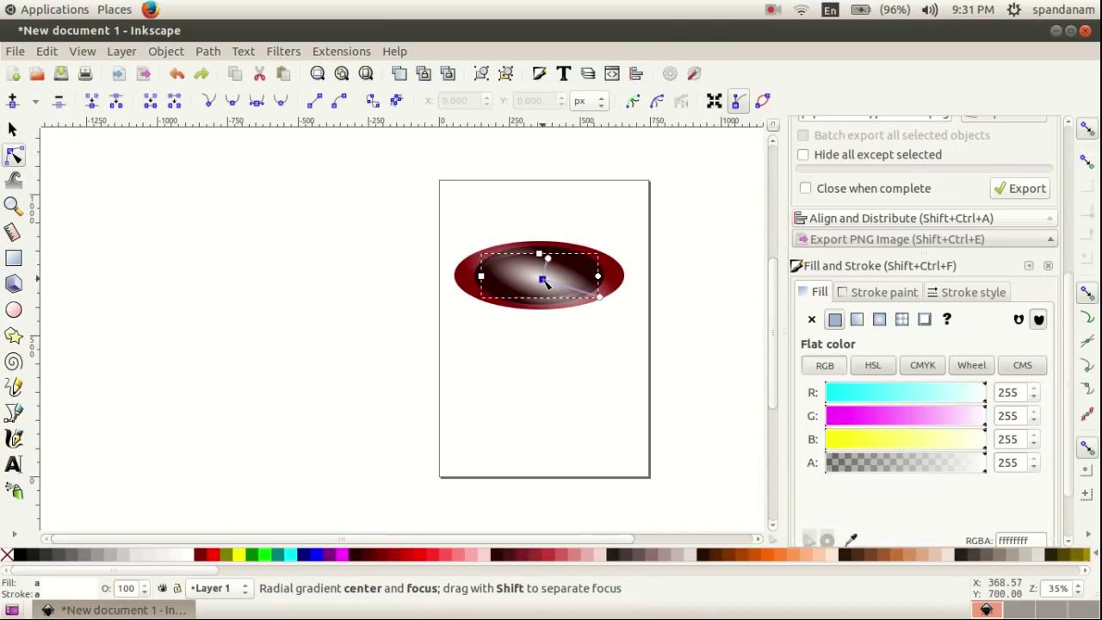
{"action": "left_click", "coordinate": [355, 556]}
{"action": "left_click", "coordinate": [549, 256]}
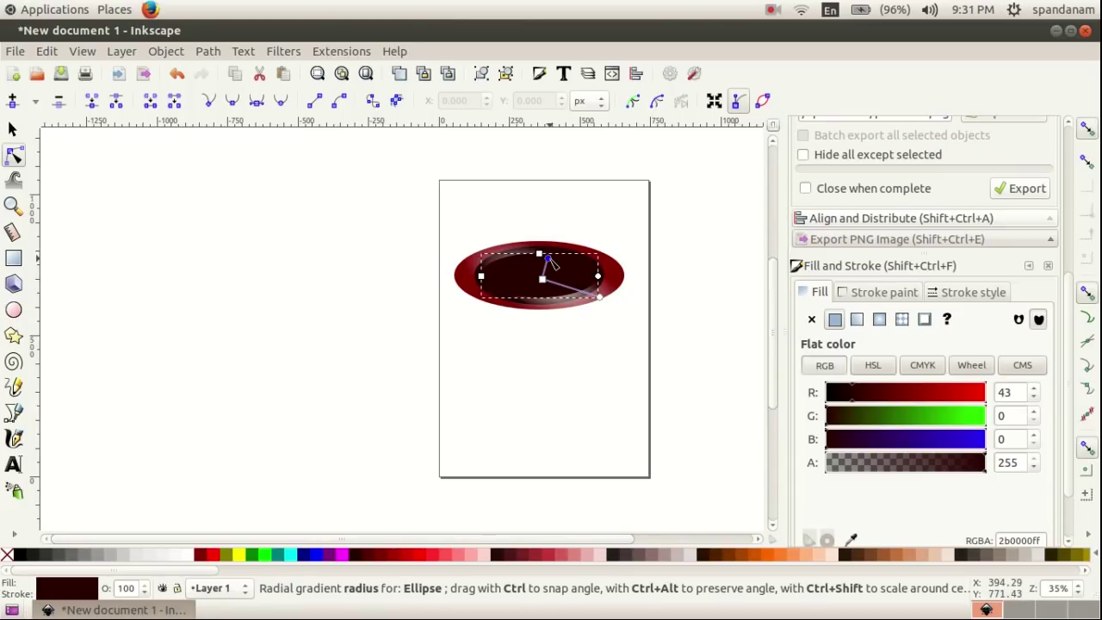
{"action": "left_click", "coordinate": [490, 558]}
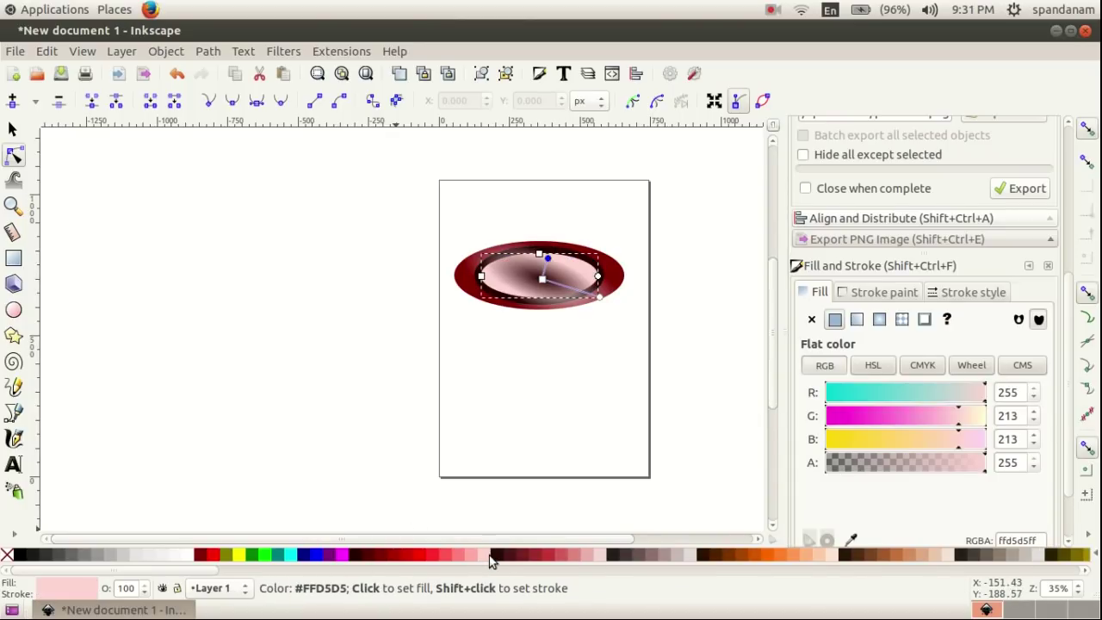
{"action": "left_click", "coordinate": [14, 130]}
{"action": "left_click", "coordinate": [560, 370]}
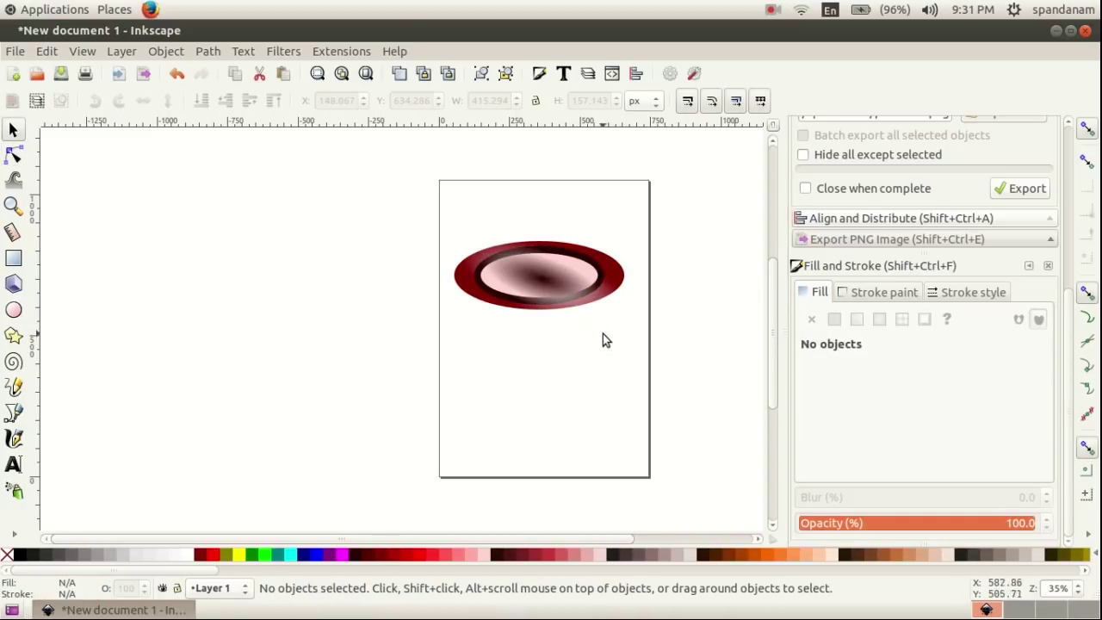
Stretch the outer red ellipse downward to a height of about 268 px.
{"action": "scroll", "coordinate": [600, 334], "scroll_direction": "up", "scroll_amount": 3, "text": "ctrl"}
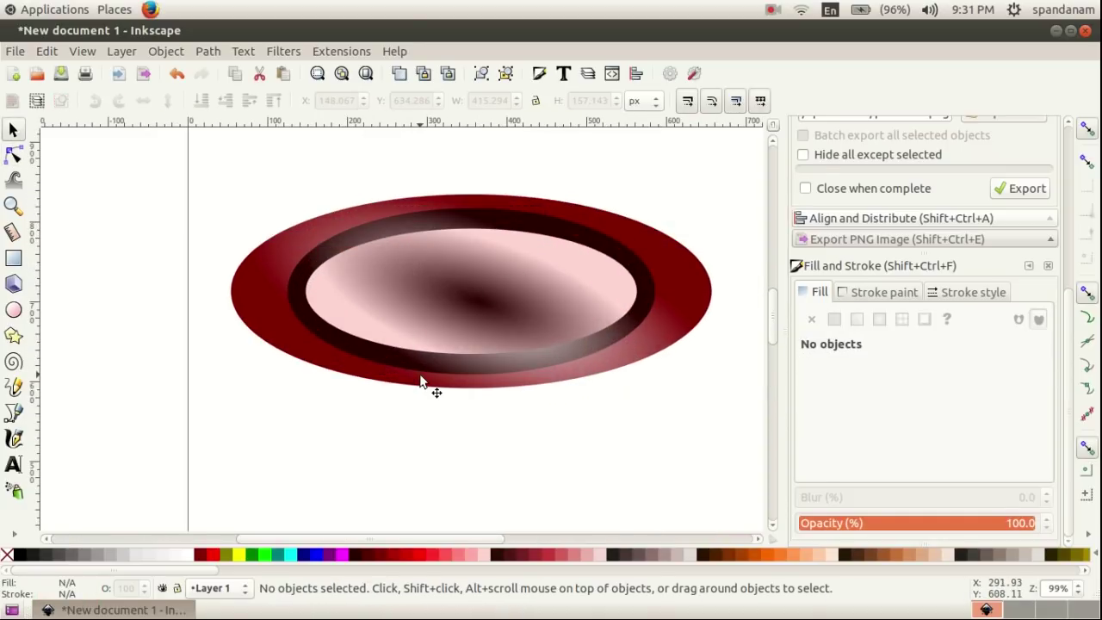
{"action": "left_click", "coordinate": [421, 382]}
{"action": "left_click", "coordinate": [478, 387]}
{"action": "left_click_drag", "start_coordinate": [471, 399], "coordinate": [476, 418]}
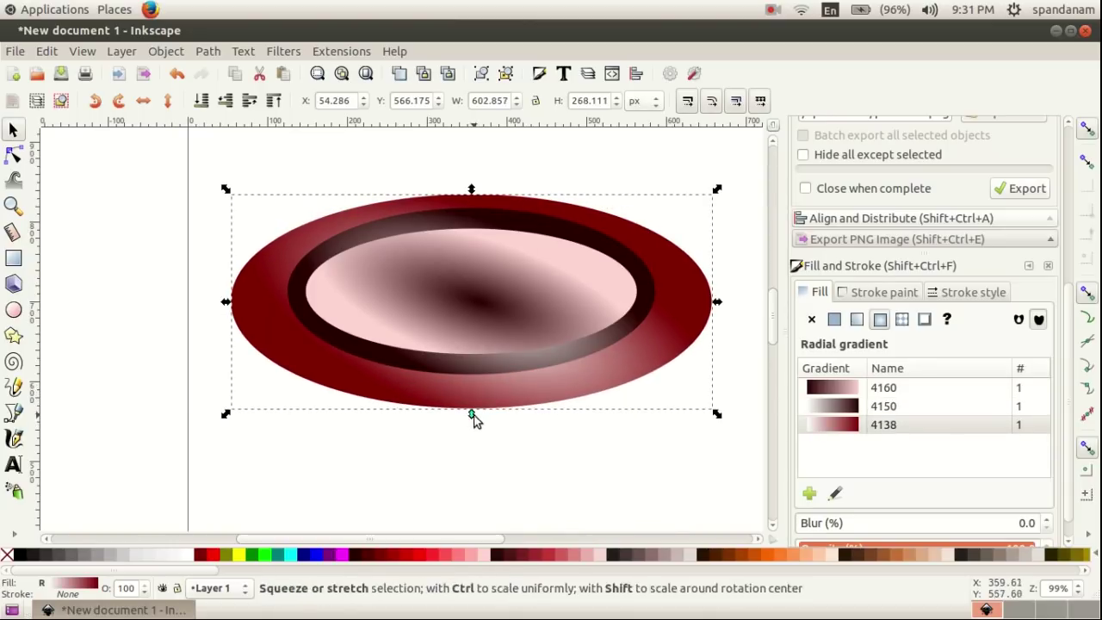
Stretch the dark ring ellipse downward and the innermost pink ellipse to a height of about 174 px.
{"action": "left_click", "coordinate": [406, 348]}
{"action": "left_click", "coordinate": [471, 368]}
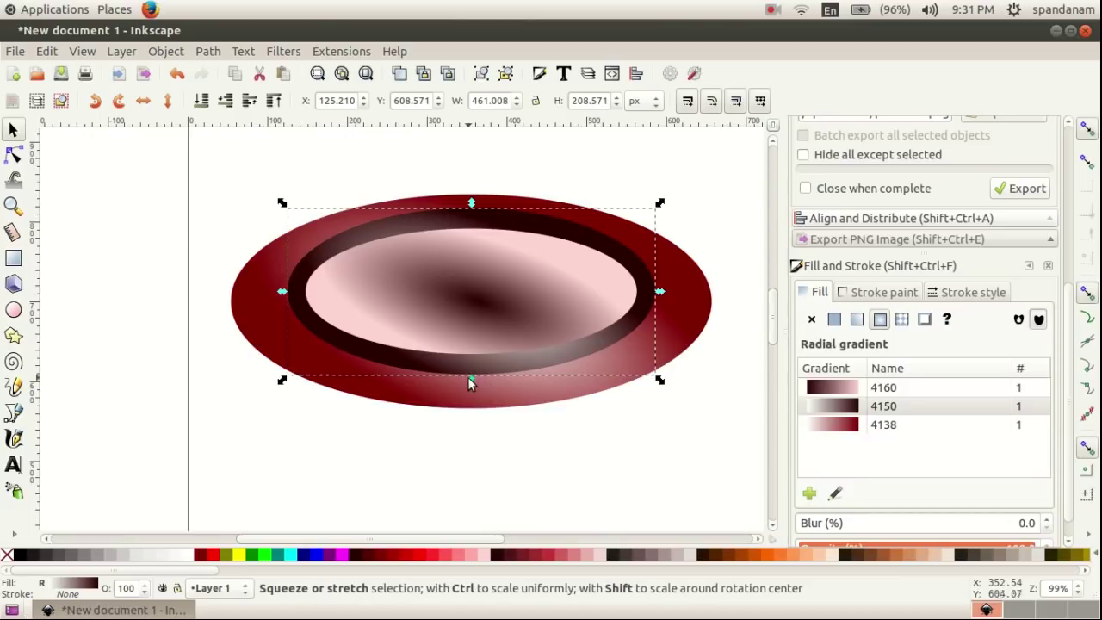
{"action": "mouse_move", "coordinate": [470, 378]}
{"action": "left_mouse_down"}
{"action": "mouse_move", "coordinate": [470, 391]}
{"action": "mouse_move", "coordinate": [472, 375]}
{"action": "left_mouse_up"}
{"action": "left_click", "coordinate": [466, 345]}
{"action": "left_click", "coordinate": [444, 445]}
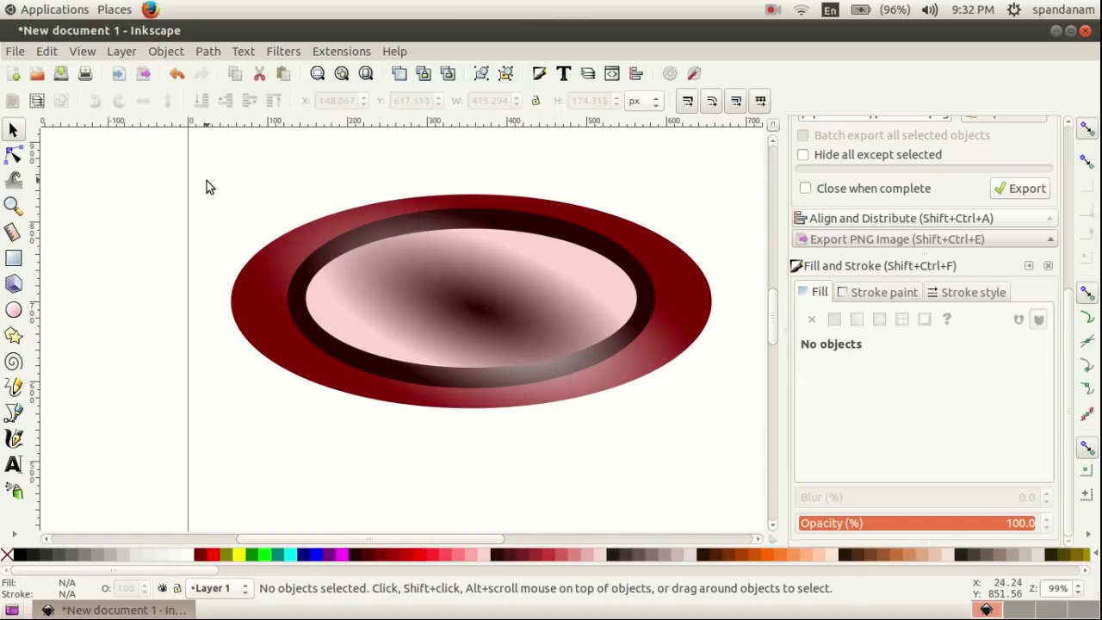
Align all three ellipses to a common centre on both the vertical and horizontal axes.
{"action": "left_click_drag", "start_coordinate": [215, 171], "coordinate": [748, 444]}
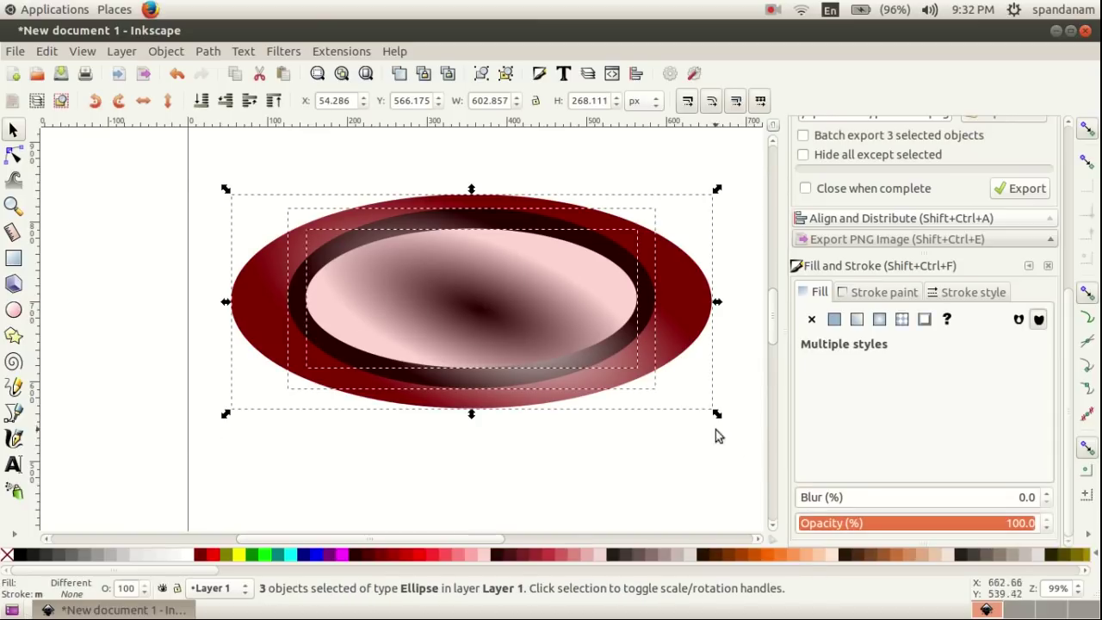
{"action": "left_click", "coordinate": [166, 53]}
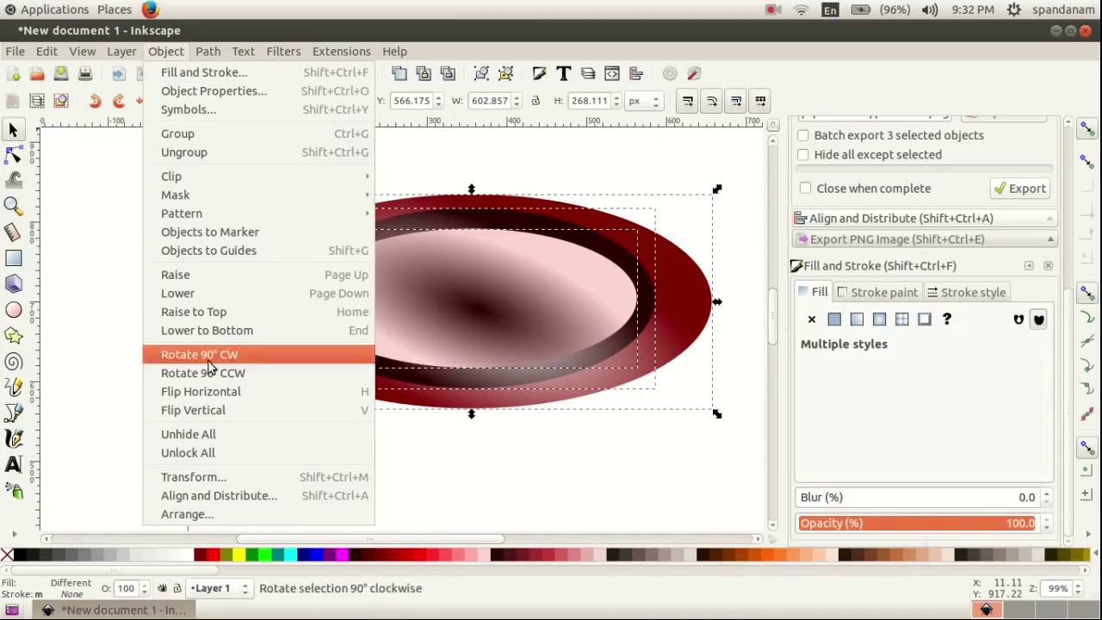
{"action": "left_click", "coordinate": [251, 502]}
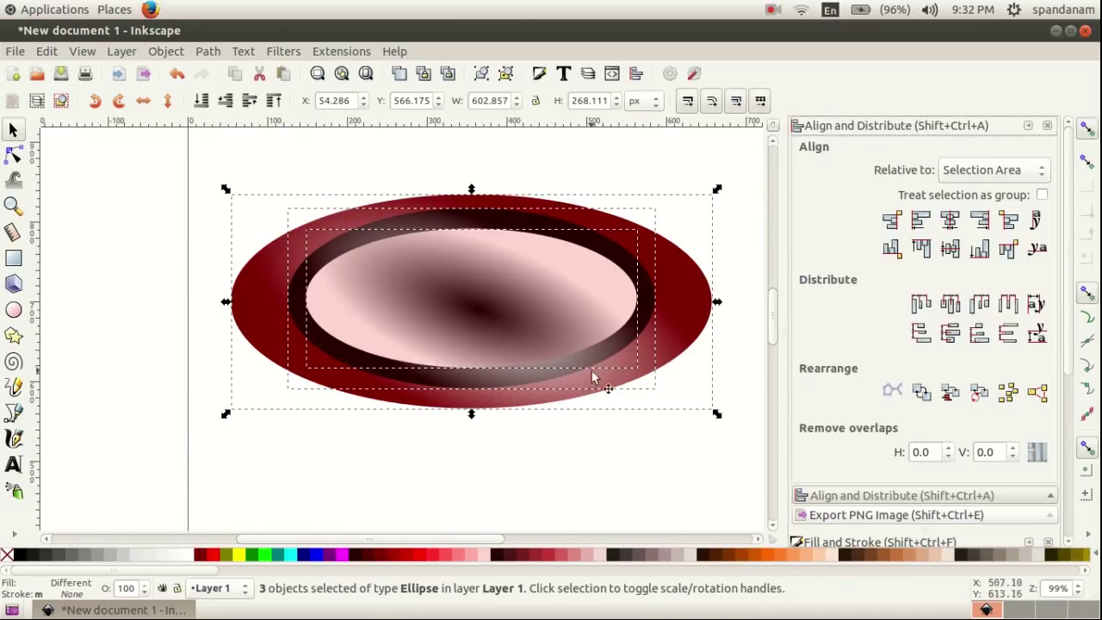
{"action": "left_click", "coordinate": [951, 223]}
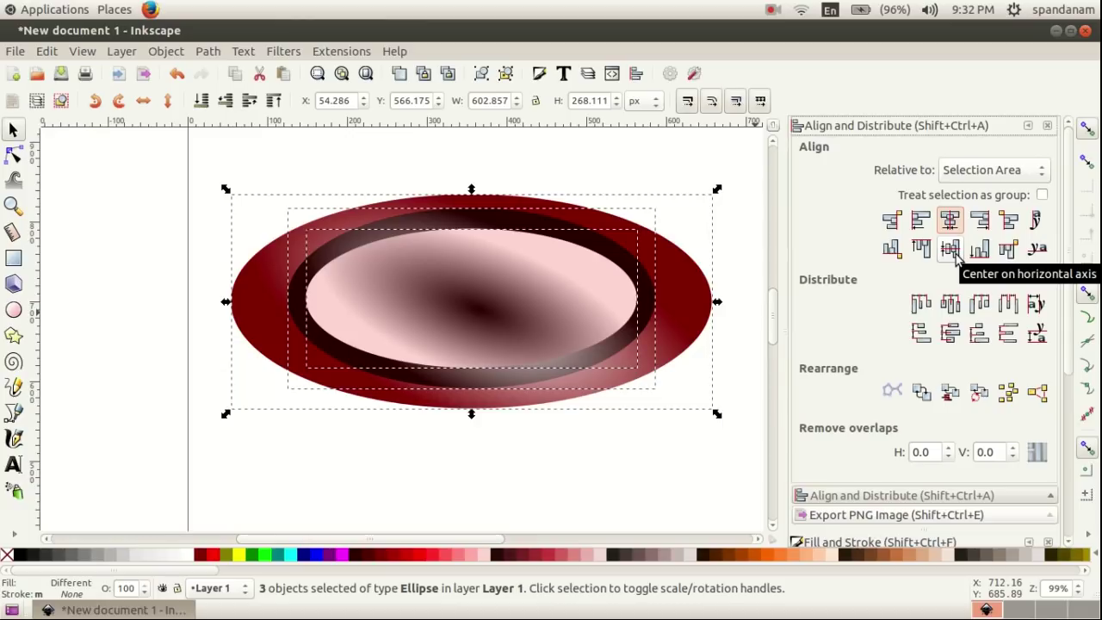
{"action": "left_click", "coordinate": [951, 252]}
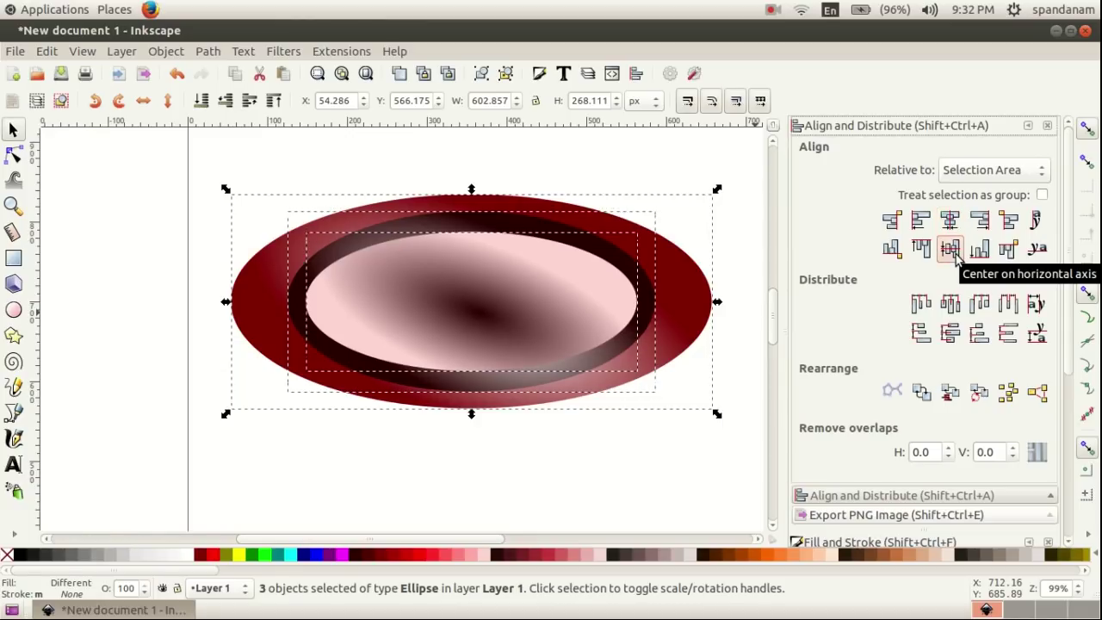
{"action": "left_click", "coordinate": [348, 441]}
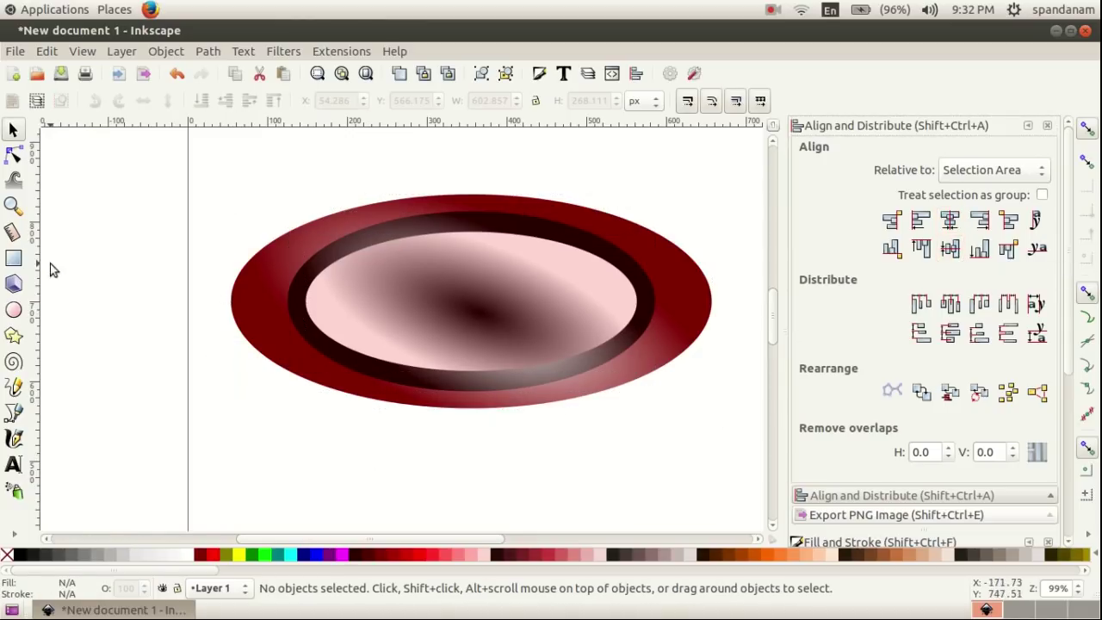
Duplicate the outer ellipse, shrink the copy to about 286 × 109 px and place it below the saucer as a base.
{"action": "left_click", "coordinate": [376, 402]}
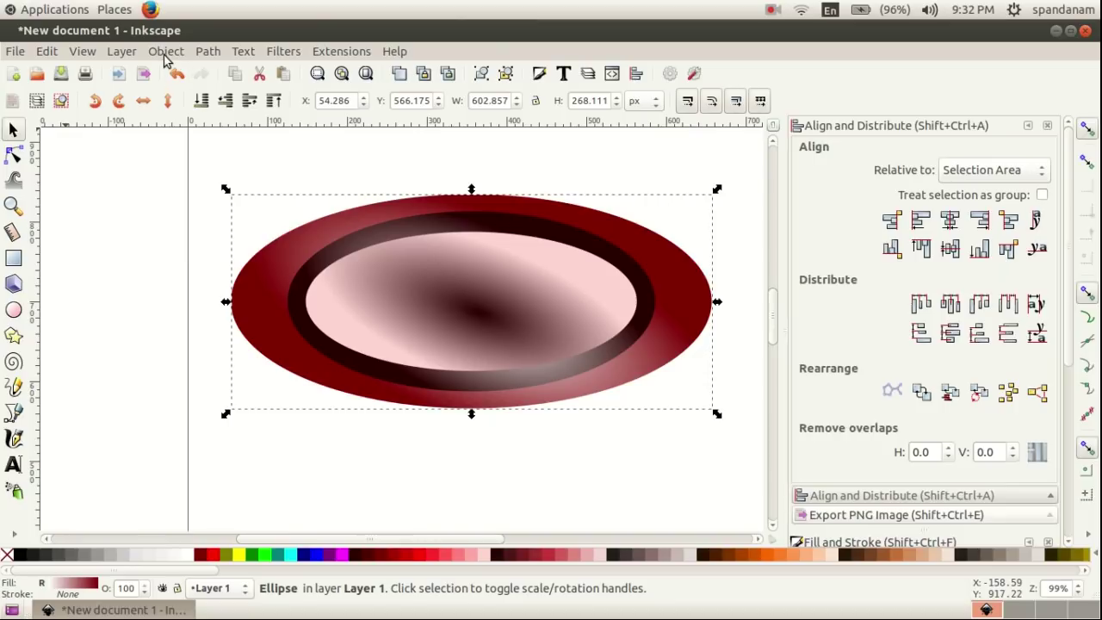
{"action": "left_click", "coordinate": [44, 53]}
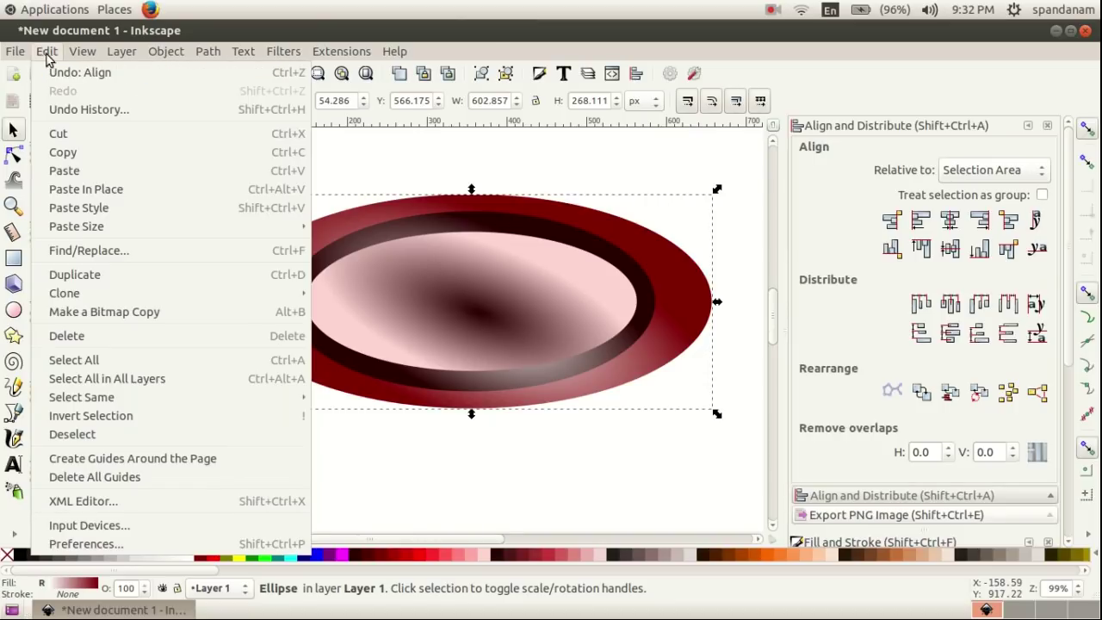
{"action": "left_click", "coordinate": [90, 280]}
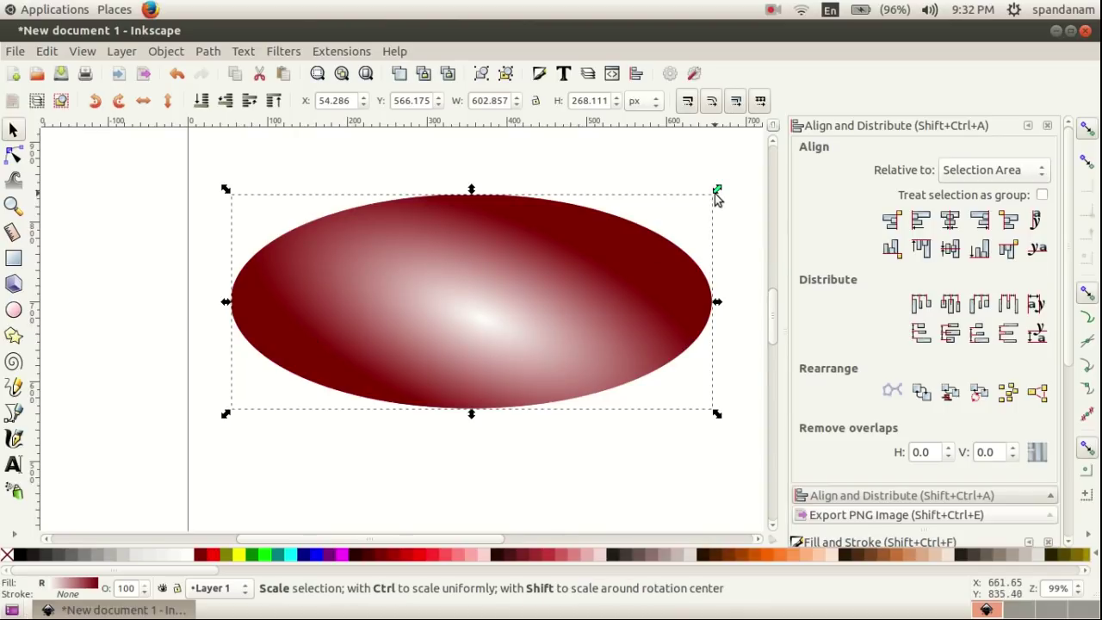
{"action": "left_click_drag", "start_coordinate": [716, 188], "coordinate": [591, 254]}
{"action": "left_click_drag", "start_coordinate": [464, 312], "coordinate": [461, 449]}
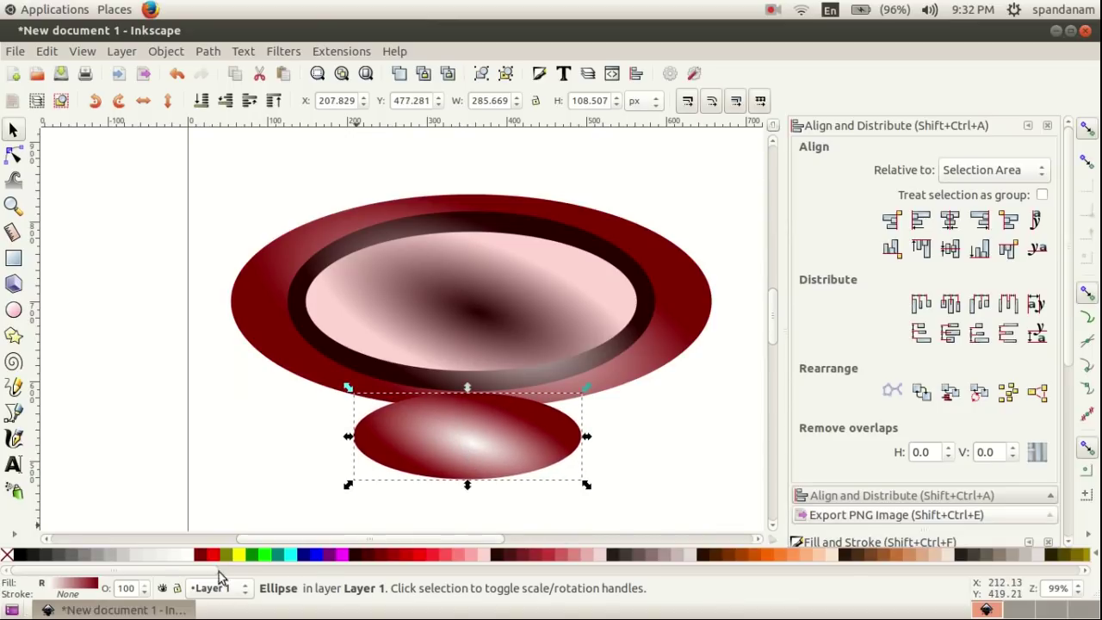
Fill the base ellipse with flat maroon (#800000), move it up slightly and flatten it to about 92 px high.
{"action": "left_click", "coordinate": [371, 554]}
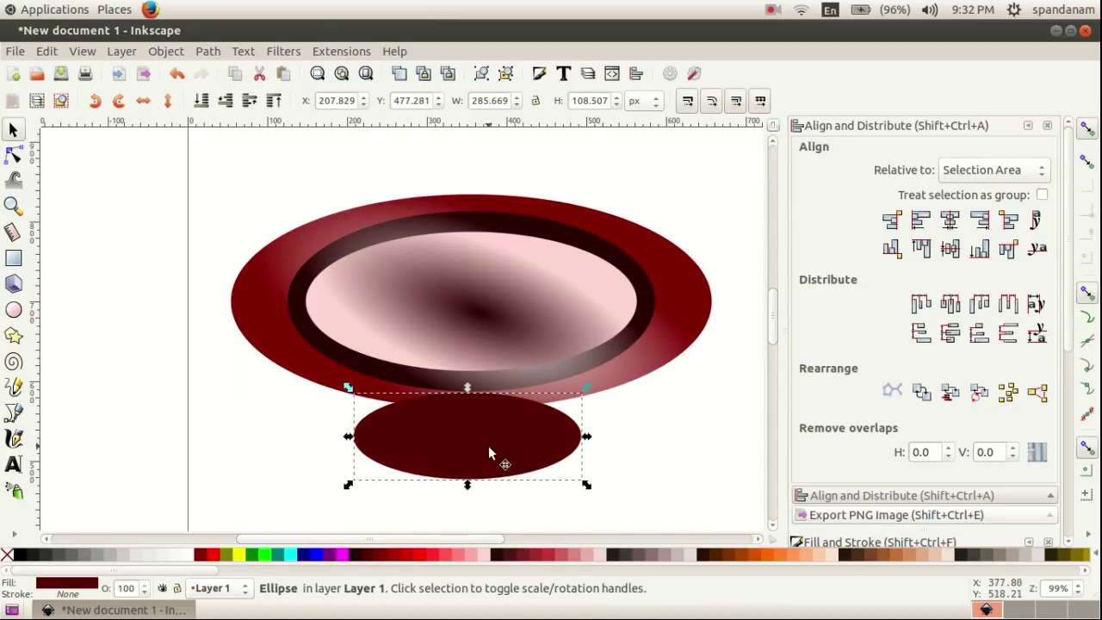
{"action": "left_click", "coordinate": [382, 556]}
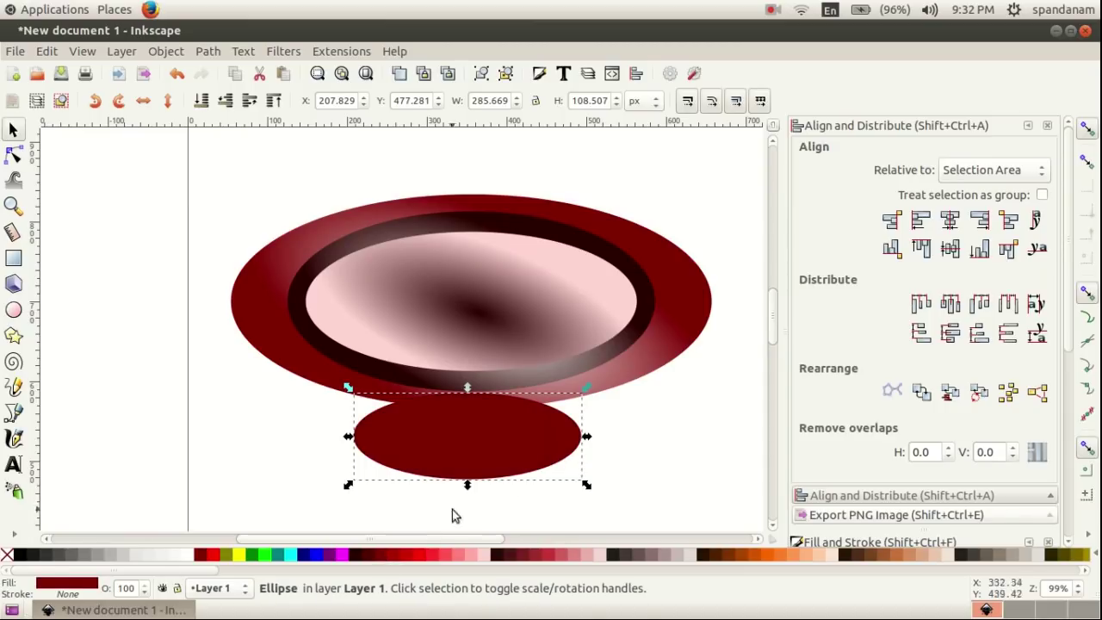
{"action": "left_click_drag", "start_coordinate": [499, 445], "coordinate": [503, 435]}
{"action": "left_click_drag", "start_coordinate": [474, 474], "coordinate": [473, 466]}
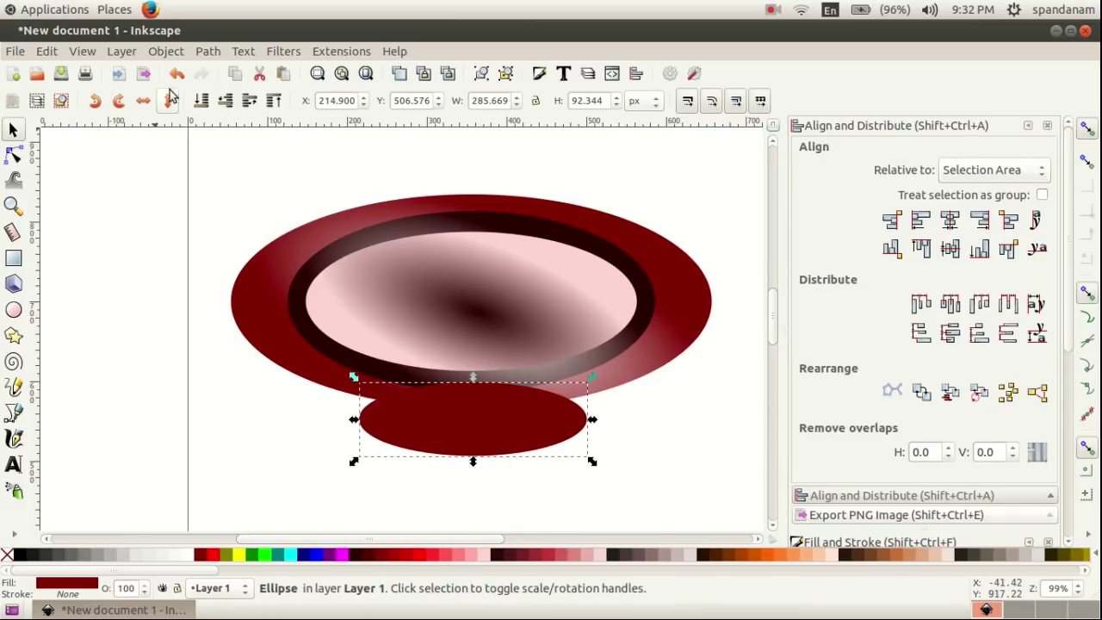
Lower the base ellipse to the bottom of the stack and move it up so the saucer overlaps it.
{"action": "left_click", "coordinate": [166, 51]}
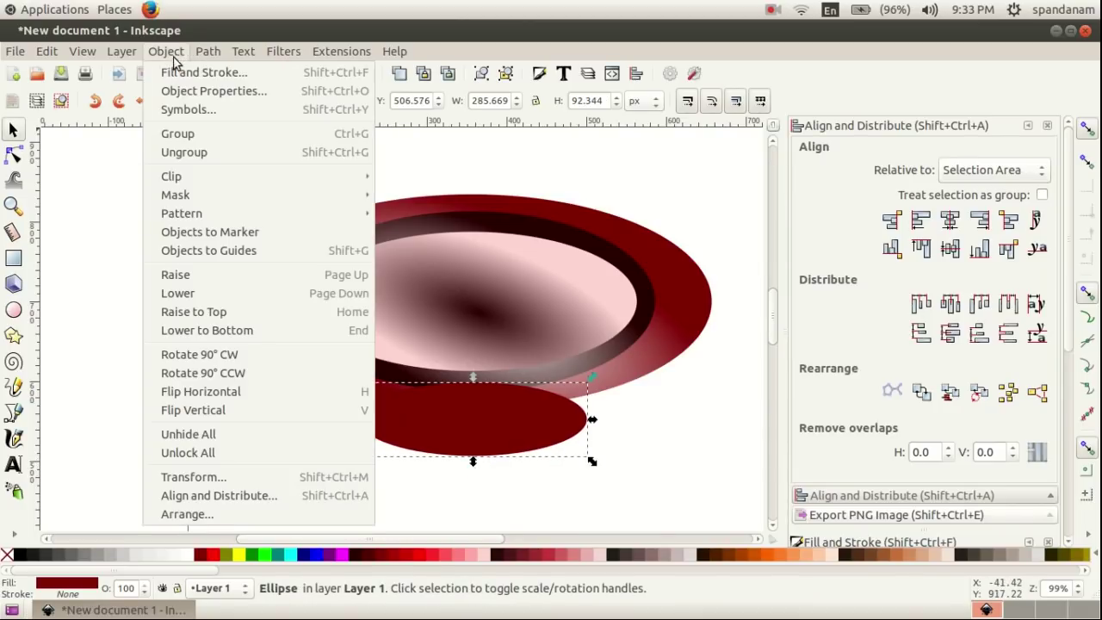
{"action": "left_click", "coordinate": [218, 336]}
{"action": "left_click_drag", "start_coordinate": [462, 435], "coordinate": [463, 420]}
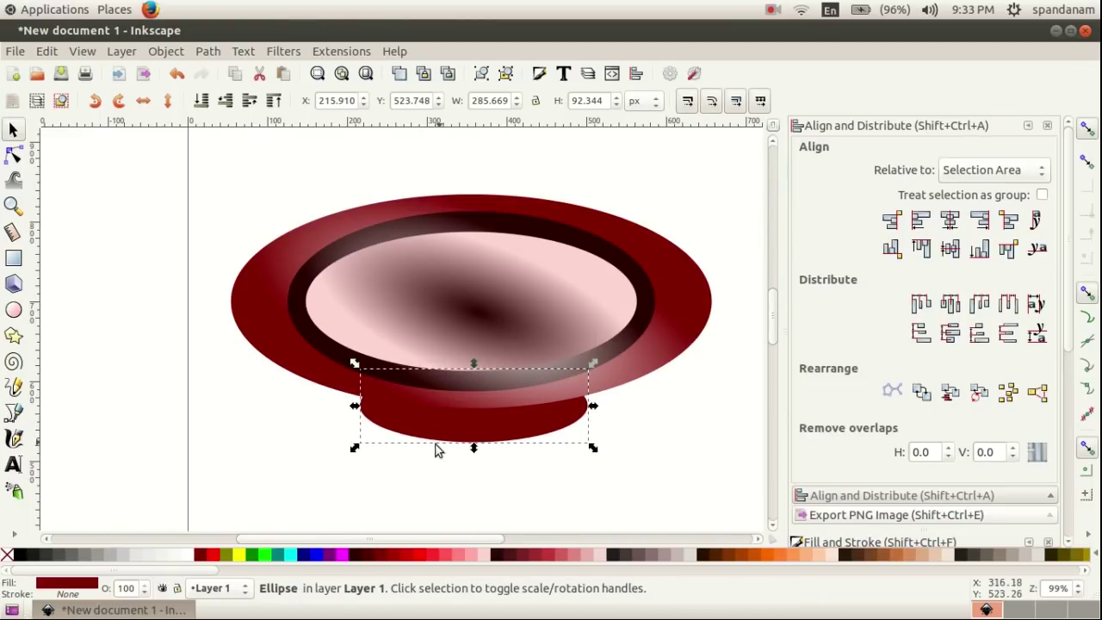
{"action": "left_click", "coordinate": [313, 464]}
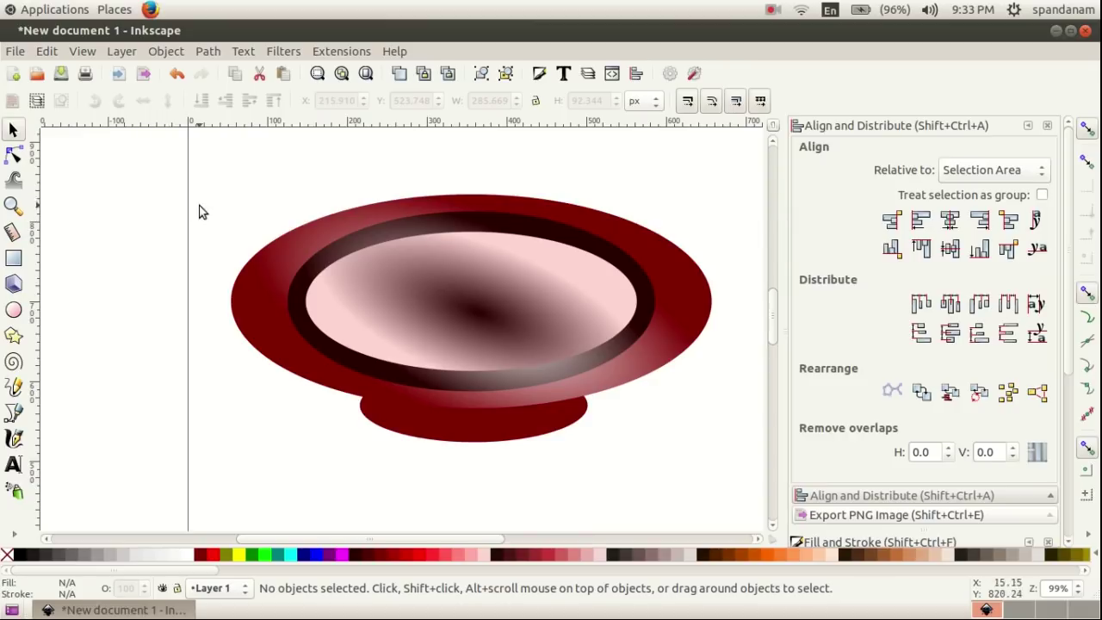
Widen the base ellipse to about 297 px and nudge it slightly upward.
{"action": "left_click", "coordinate": [501, 449]}
{"action": "left_click_drag", "start_coordinate": [592, 406], "coordinate": [601, 414]}
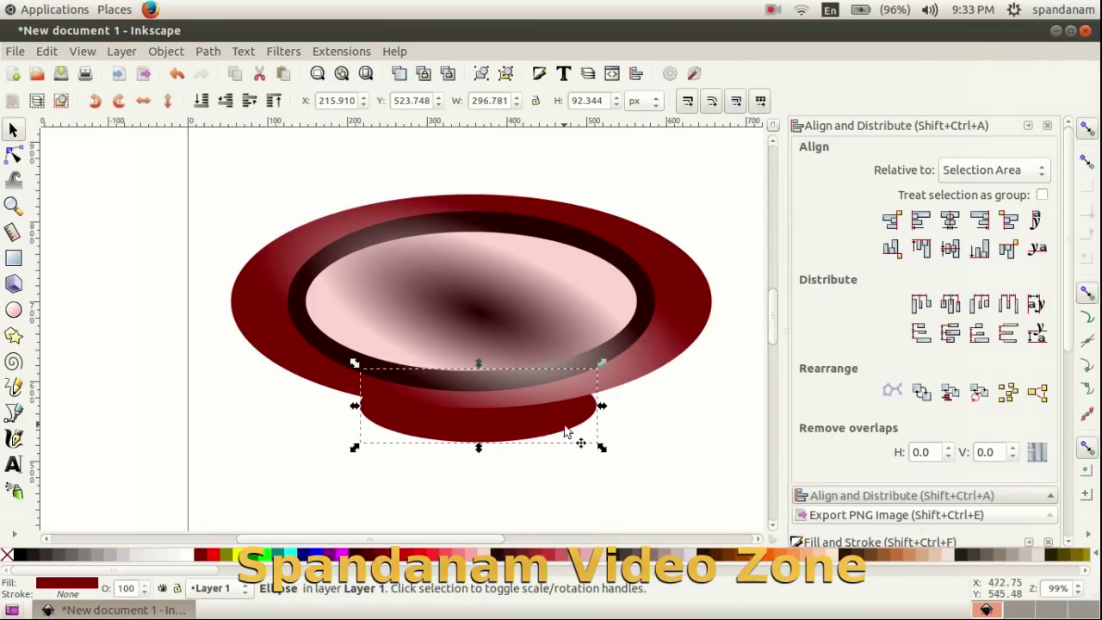
{"action": "left_click_drag", "start_coordinate": [526, 430], "coordinate": [525, 426]}
{"action": "left_click", "coordinate": [275, 465]}
{"action": "left_click_drag", "start_coordinate": [191, 195], "coordinate": [763, 468]}
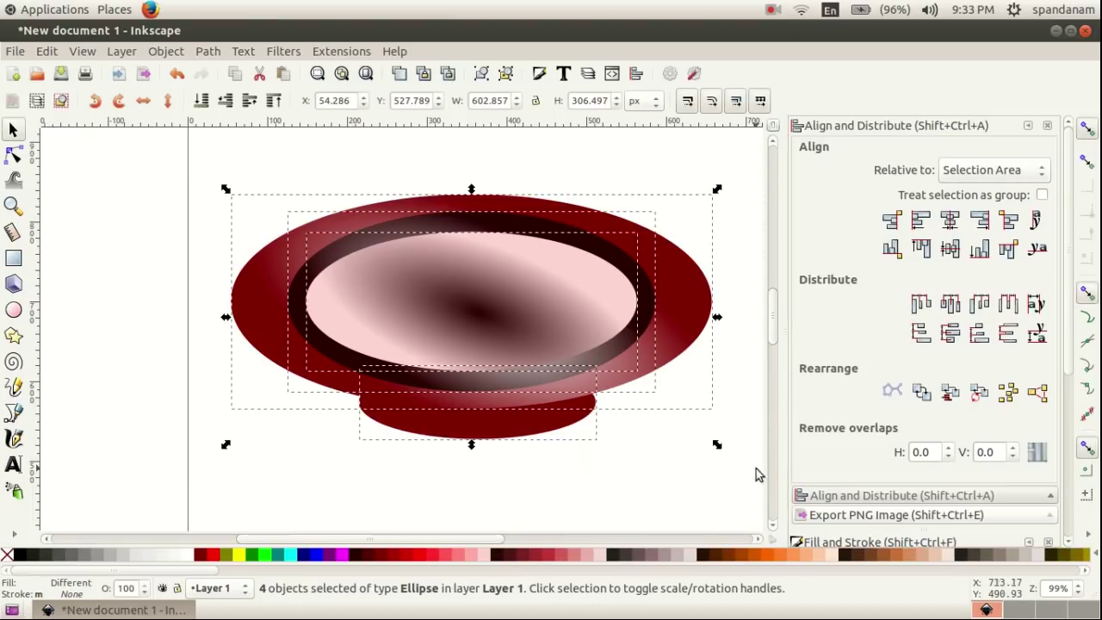
{"action": "left_click", "coordinate": [314, 487]}
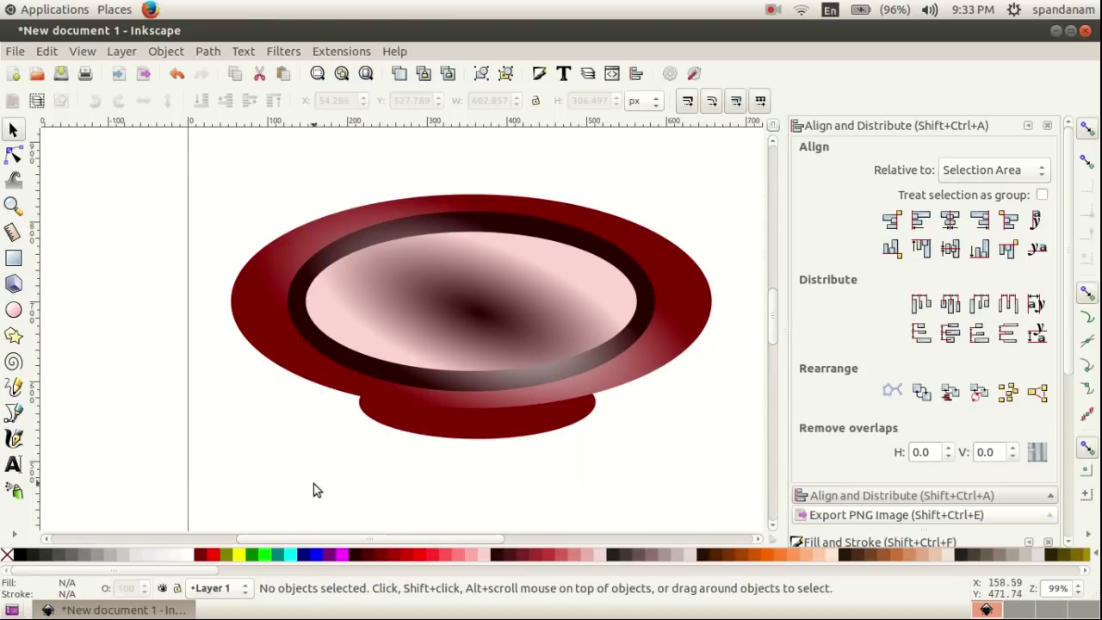
{"action": "left_click_drag", "start_coordinate": [202, 163], "coordinate": [744, 476]}
{"action": "left_click", "coordinate": [203, 161]}
Group the four saucer ellipses and move the group off the page to its left.
{"action": "left_click_drag", "start_coordinate": [190, 164], "coordinate": [728, 492]}
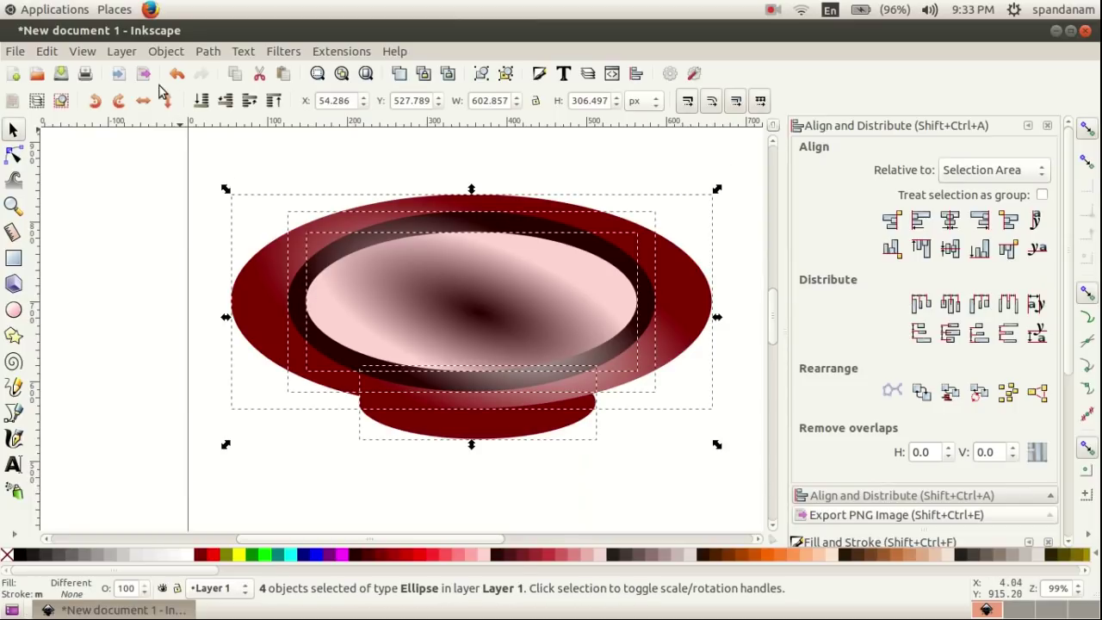
{"action": "left_click", "coordinate": [164, 52]}
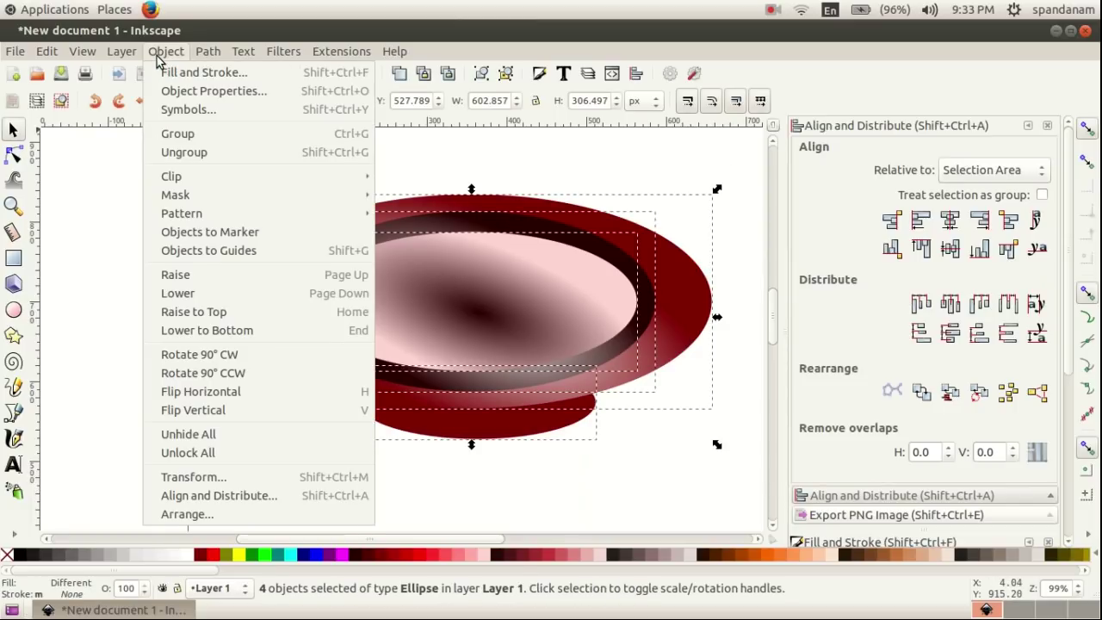
{"action": "left_click", "coordinate": [178, 136]}
{"action": "key", "text": "Escape"}
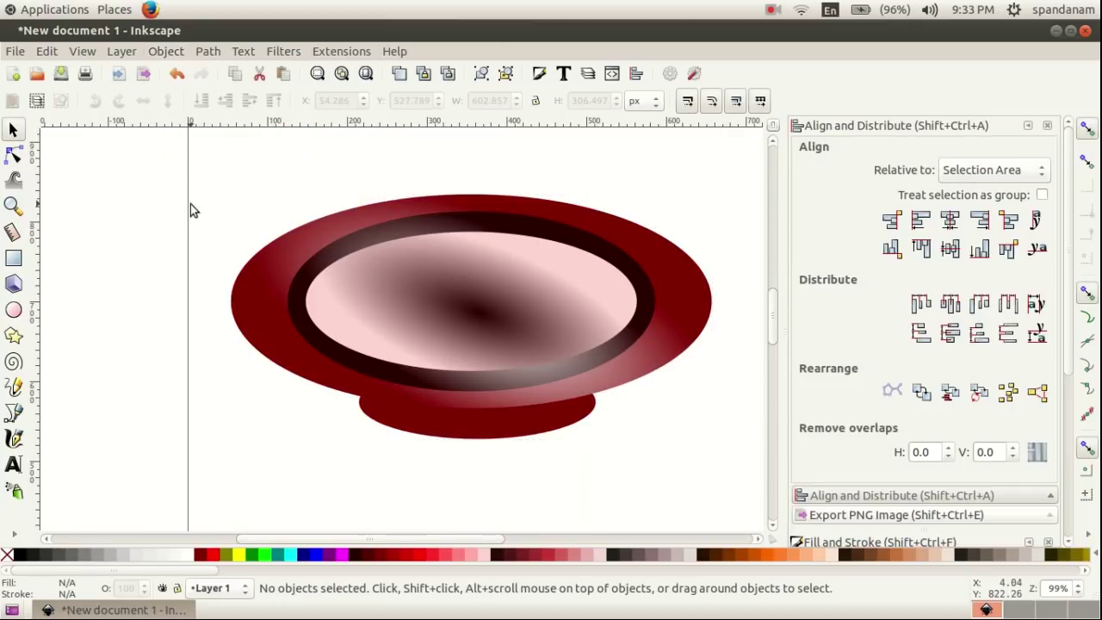
{"action": "scroll", "coordinate": [306, 323], "scroll_direction": "down", "scroll_amount": 3}
{"action": "left_click_drag", "start_coordinate": [369, 321], "coordinate": [183, 356]}
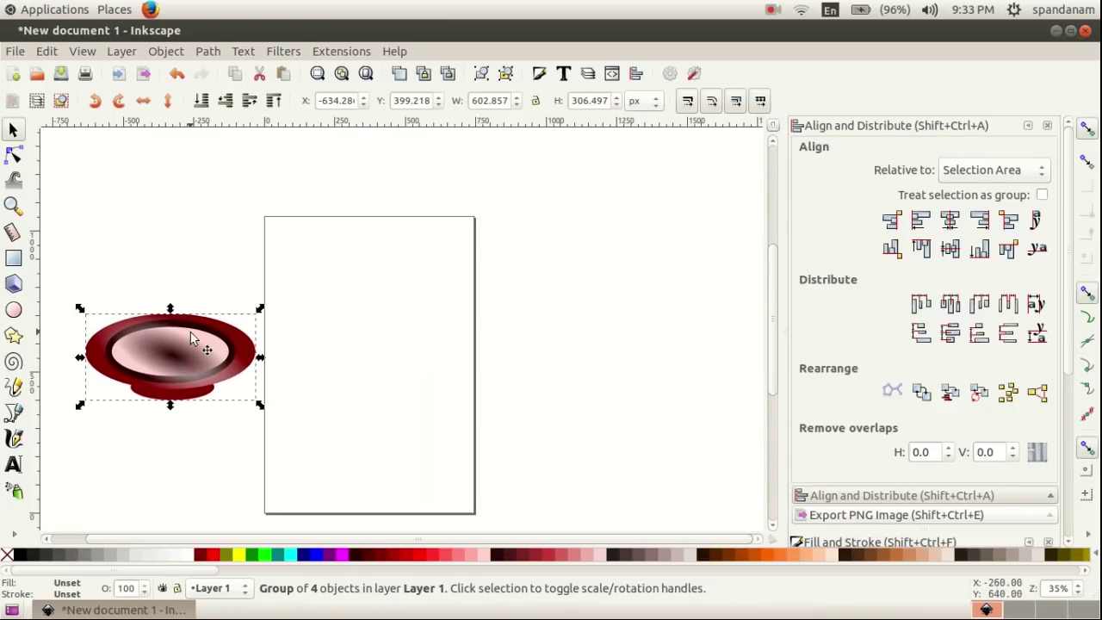
Draw an upright ellipse about 331 × 426 px on the right half of the page.
{"action": "left_click", "coordinate": [14, 311]}
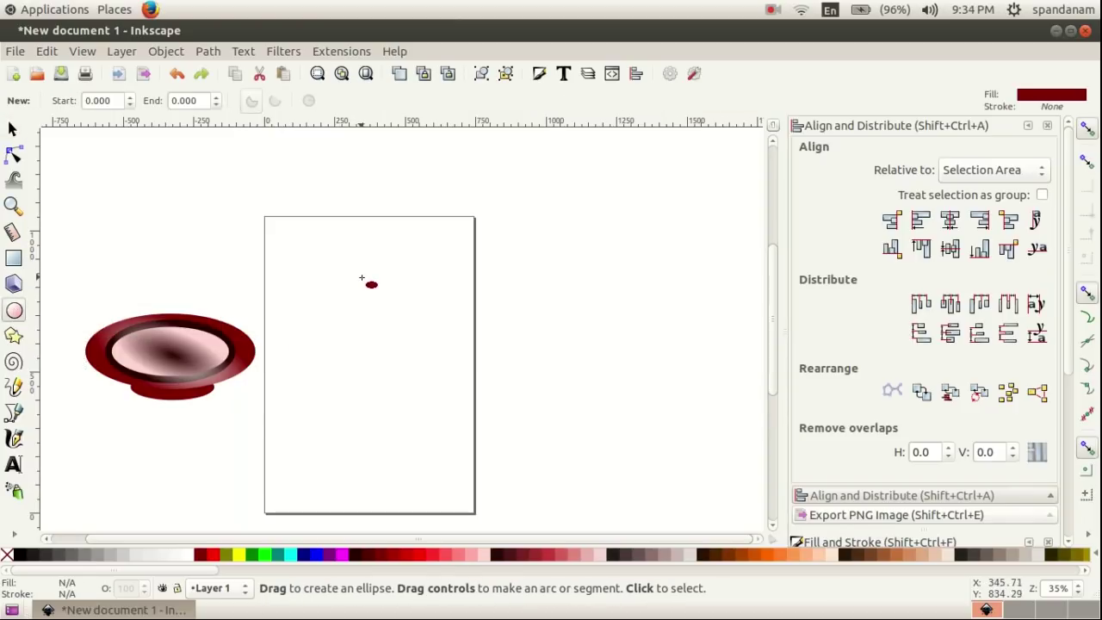
{"action": "left_click_drag", "start_coordinate": [361, 278], "coordinate": [456, 397]}
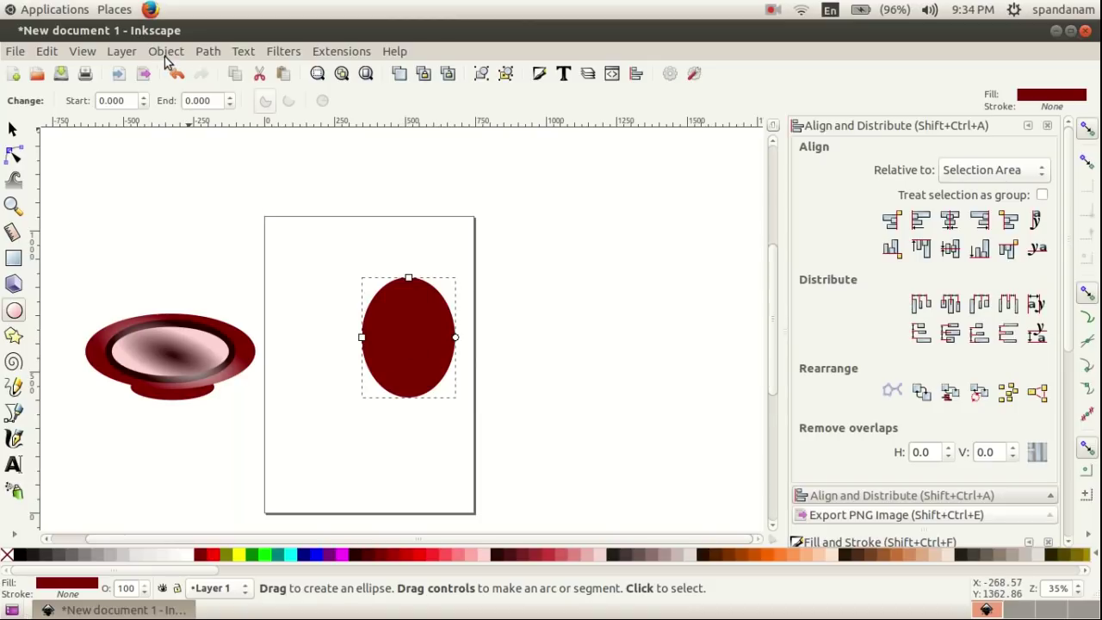
{"action": "left_click", "coordinate": [13, 129]}
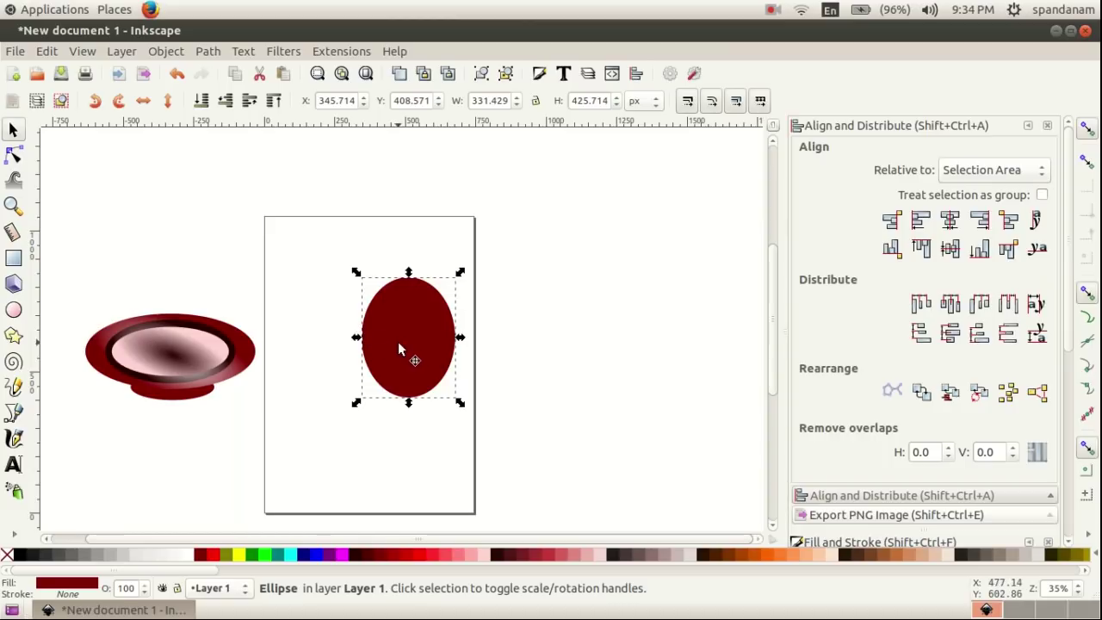
Fill the upright ellipse with a radial gradient that has a white centre and an opaque maroon (#800000) outer stop.
{"action": "left_click", "coordinate": [166, 52]}
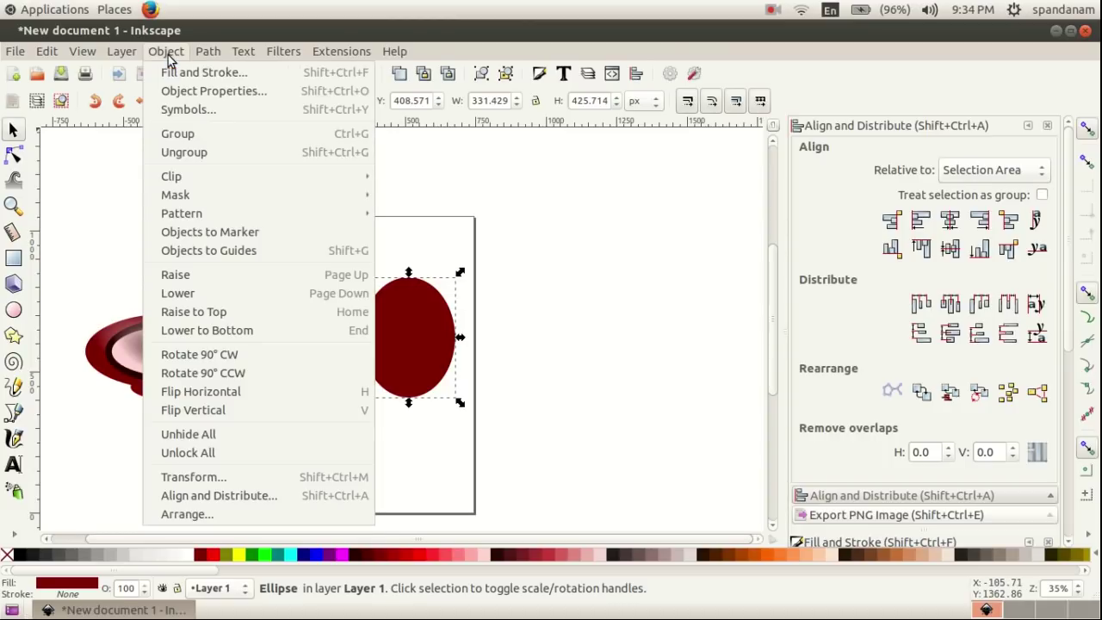
{"action": "left_click", "coordinate": [172, 69]}
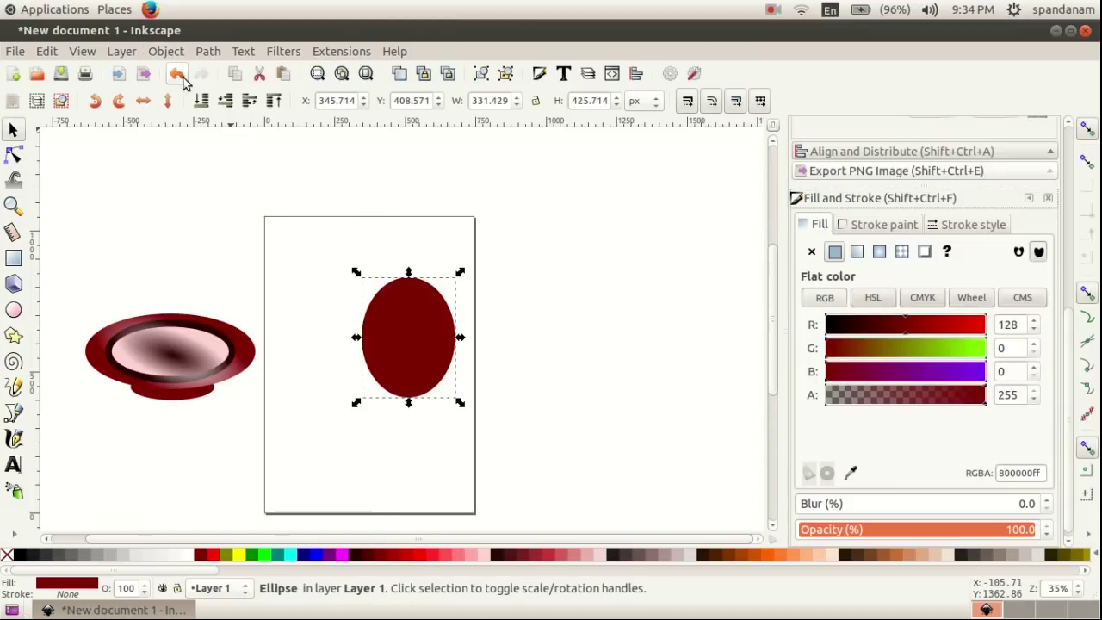
{"action": "left_click", "coordinate": [879, 260]}
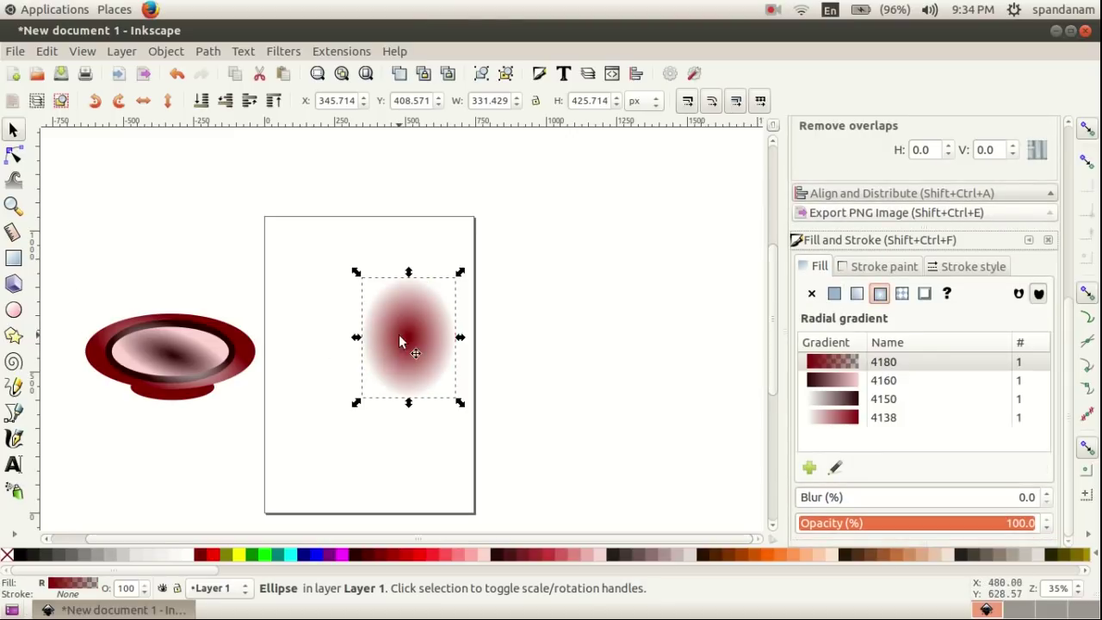
{"action": "key", "text": "e"}
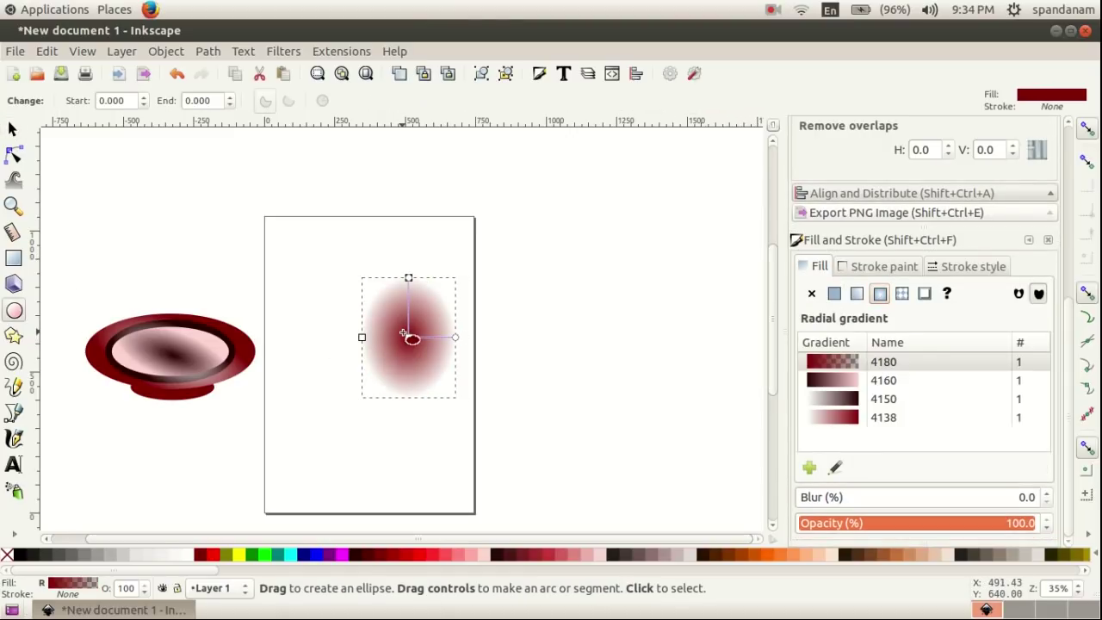
{"action": "left_click", "coordinate": [408, 277]}
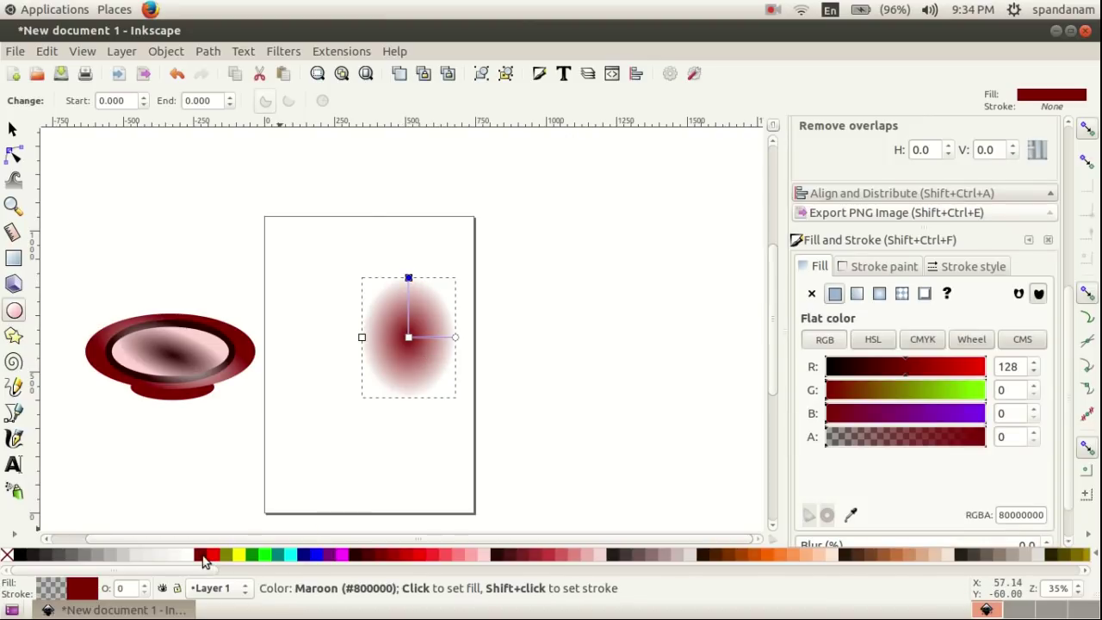
{"action": "left_click", "coordinate": [201, 556]}
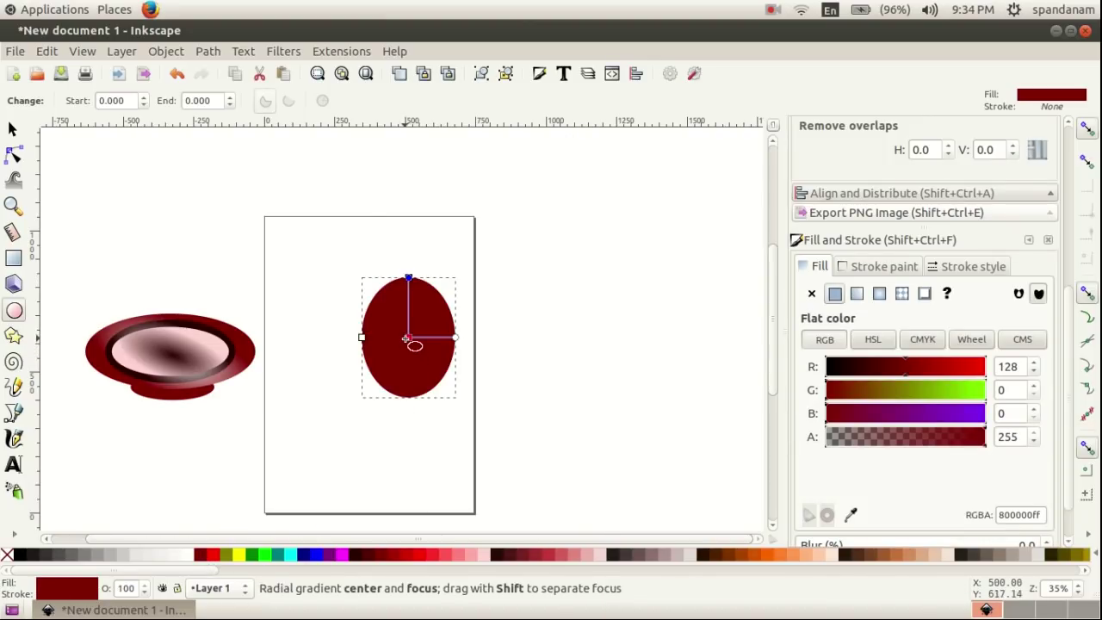
{"action": "left_click", "coordinate": [408, 338]}
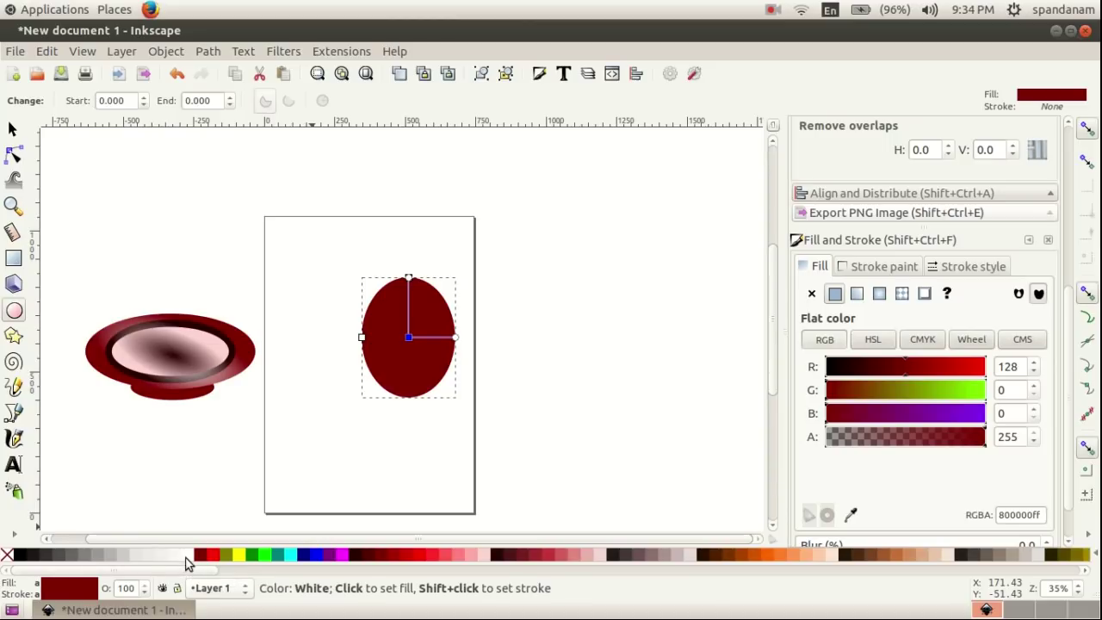
{"action": "left_click", "coordinate": [185, 560]}
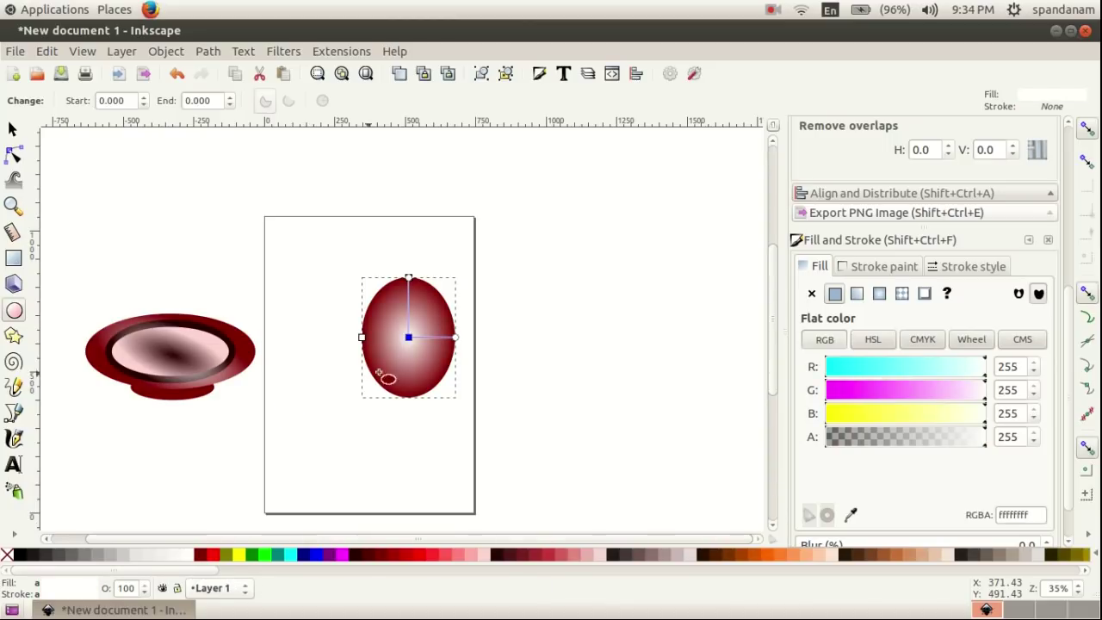
Shift the gradient's white centre toward the ellipse's lower left and move the ellipse to the middle of the page.
{"action": "mouse_move", "coordinate": [406, 277]}
{"action": "left_mouse_down"}
{"action": "mouse_move", "coordinate": [412, 349]}
{"action": "mouse_move", "coordinate": [394, 364]}
{"action": "mouse_move", "coordinate": [456, 353]}
{"action": "mouse_move", "coordinate": [375, 352]}
{"action": "left_mouse_up"}
{"action": "left_click", "coordinate": [409, 335]}
{"action": "left_click", "coordinate": [13, 129]}
{"action": "left_click", "coordinate": [530, 372]}
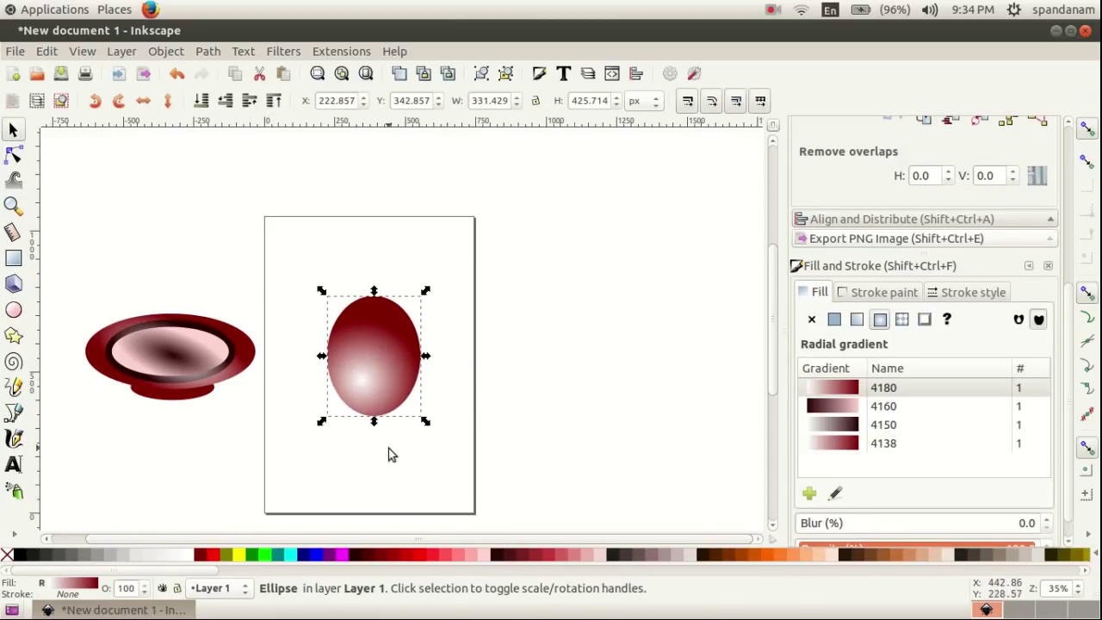
{"action": "left_click", "coordinate": [290, 252]}
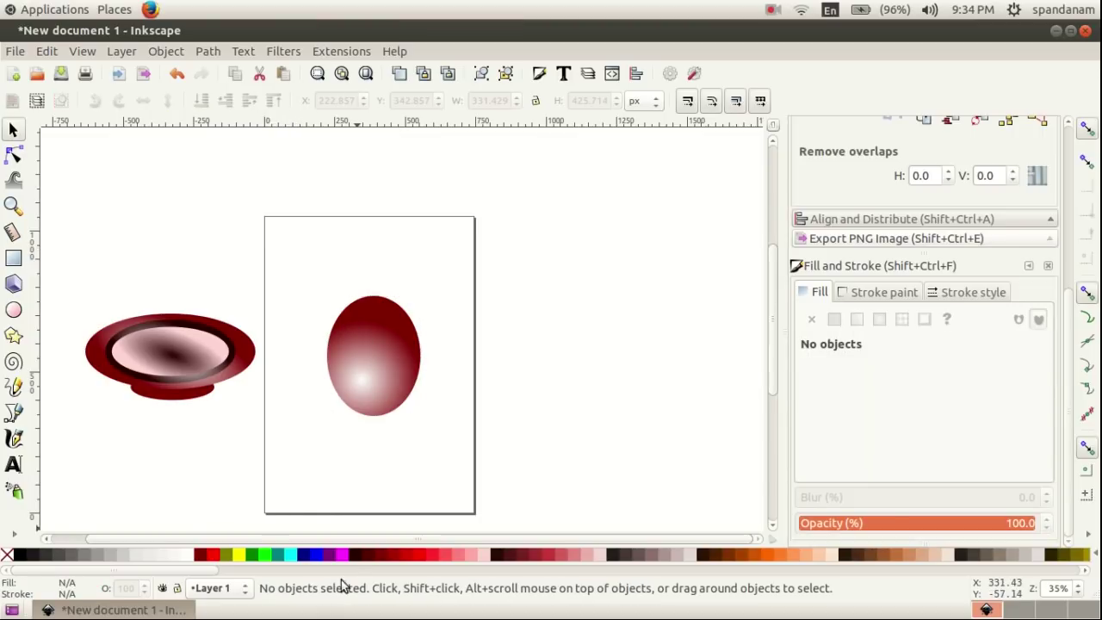
Draw a magenta ellipse about 460 × 260 px covering the upper part of the gradient ellipse.
{"action": "left_click", "coordinate": [15, 311]}
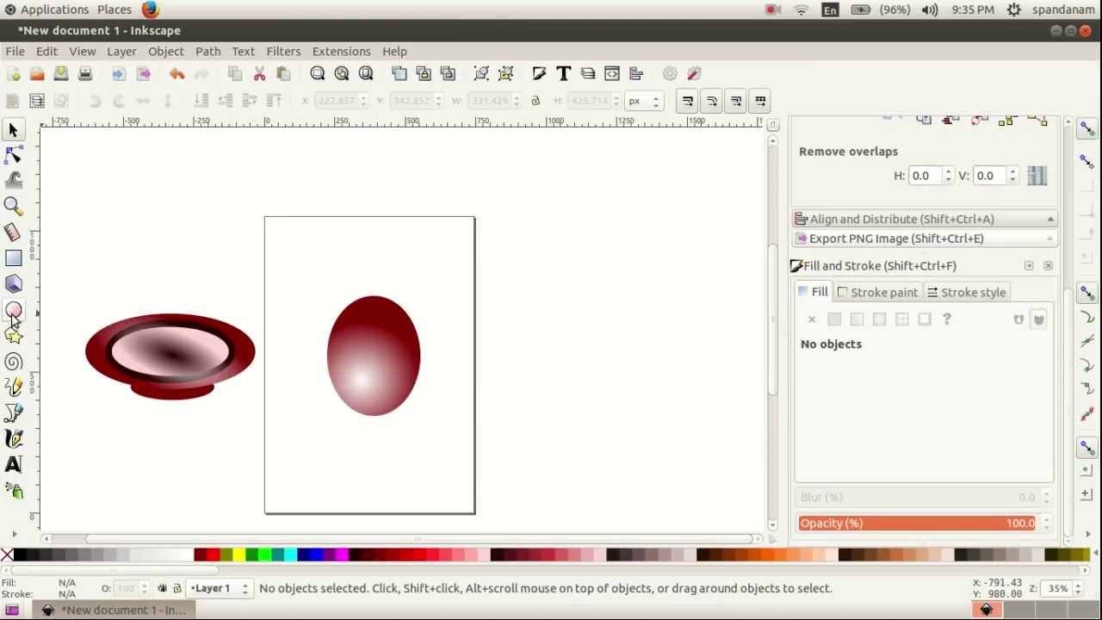
{"action": "left_click_drag", "start_coordinate": [316, 263], "coordinate": [434, 337]}
{"action": "left_click", "coordinate": [340, 554]}
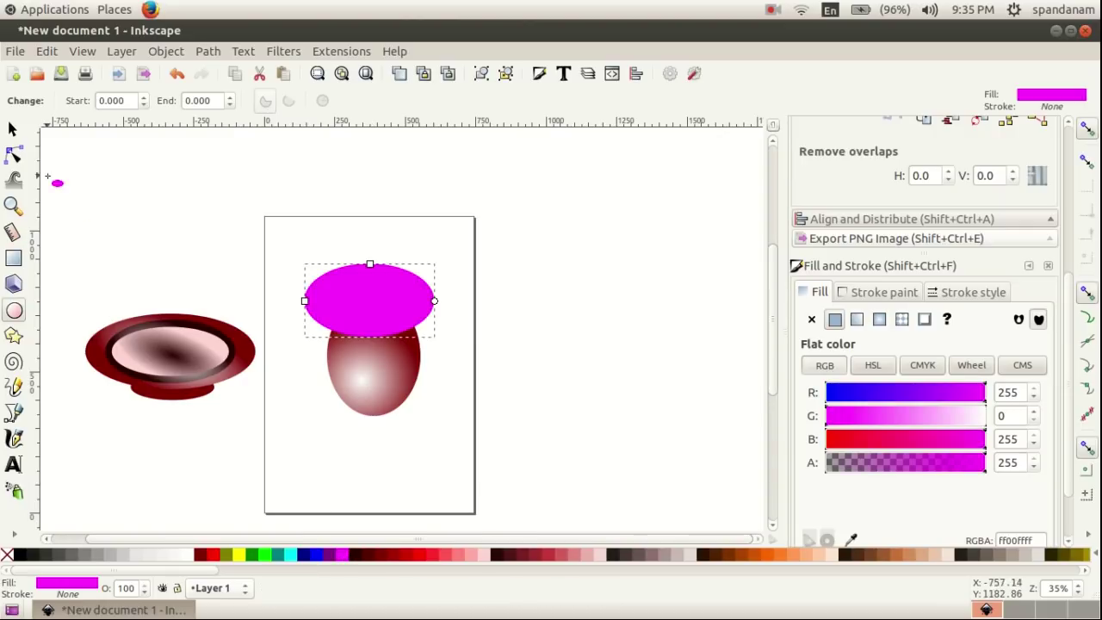
Widen the gradient ellipse to about 389 px and centre it under the magenta ellipse.
{"action": "left_click", "coordinate": [13, 130]}
{"action": "left_click", "coordinate": [367, 381]}
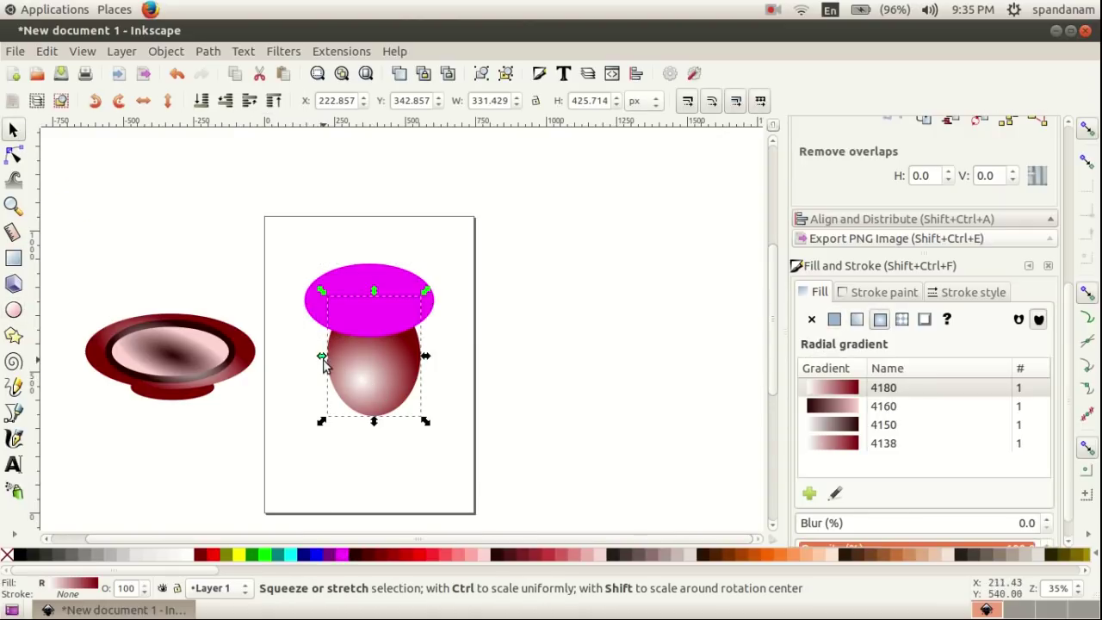
{"action": "left_click_drag", "start_coordinate": [321, 360], "coordinate": [312, 360]}
{"action": "left_click_drag", "start_coordinate": [359, 390], "coordinate": [350, 382]}
{"action": "left_click", "coordinate": [559, 350]}
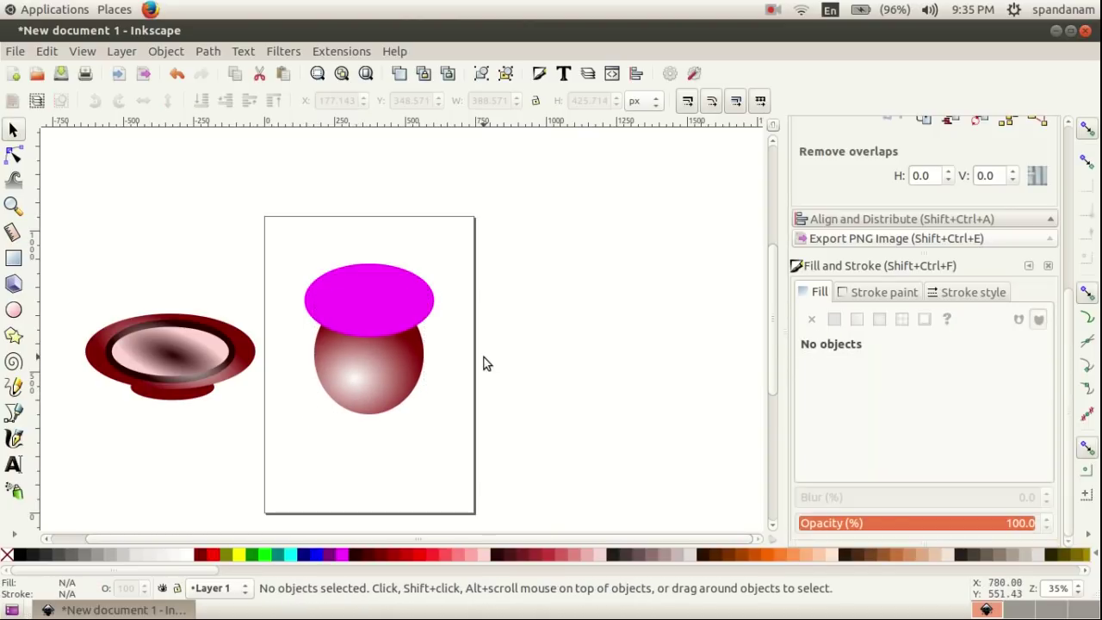
Move the magenta ellipse slightly down so it overlaps more of the gradient ellipse's upper part.
{"action": "left_click", "coordinate": [360, 377]}
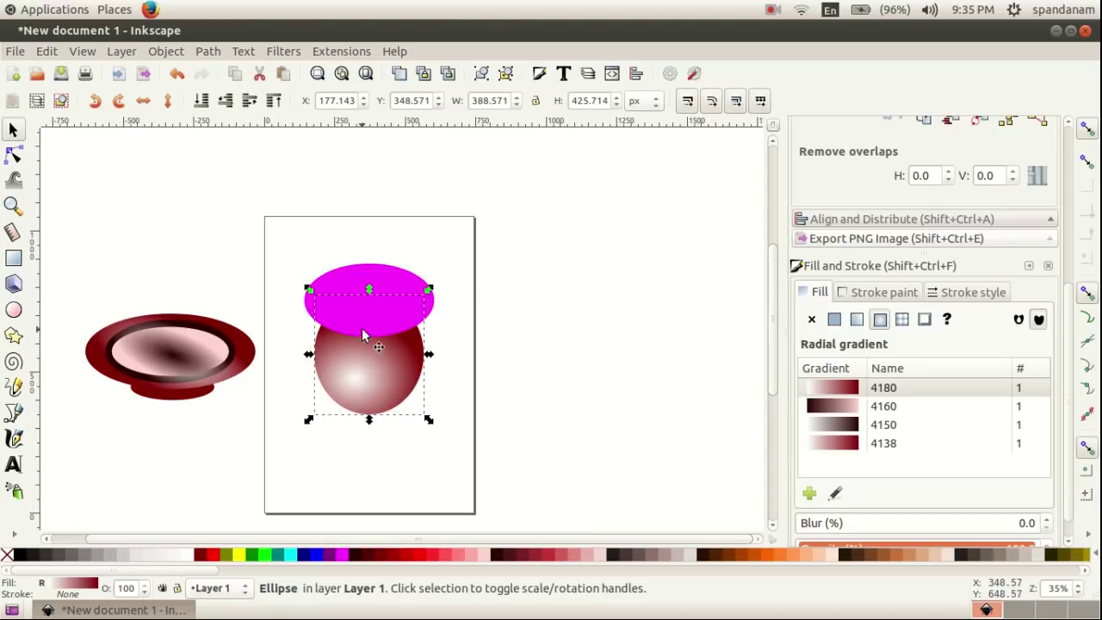
{"action": "left_click", "coordinate": [371, 275]}
{"action": "left_click_drag", "start_coordinate": [353, 284], "coordinate": [351, 300]}
{"action": "left_click", "coordinate": [521, 353]}
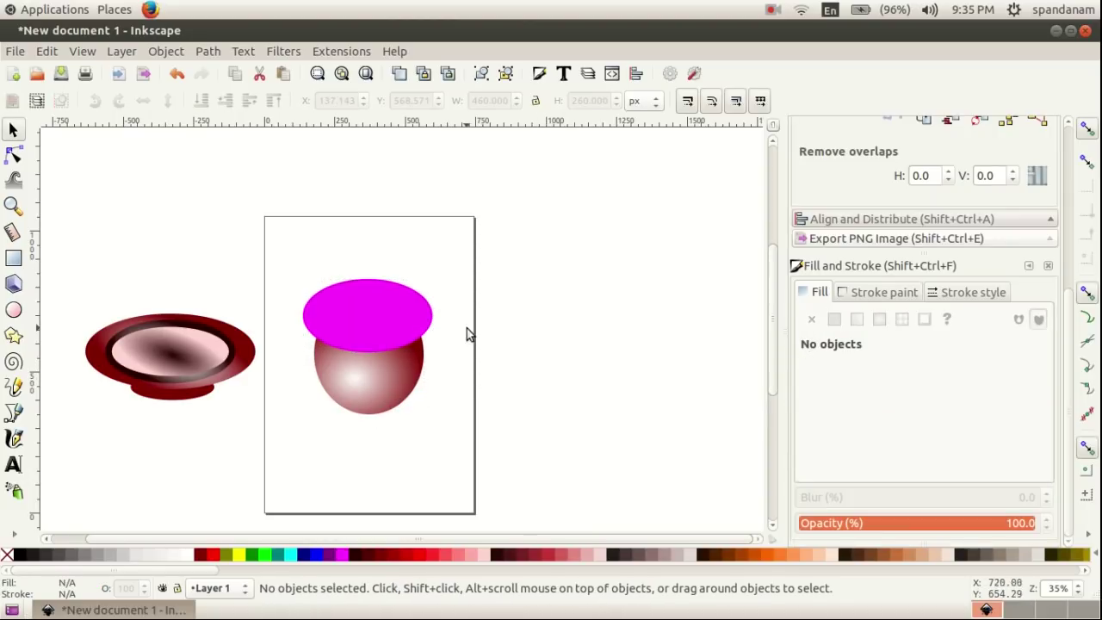
Try to apply Difference to everything selected around the magenta and gradient ellipses.
{"action": "left_click_drag", "start_coordinate": [288, 272], "coordinate": [457, 446]}
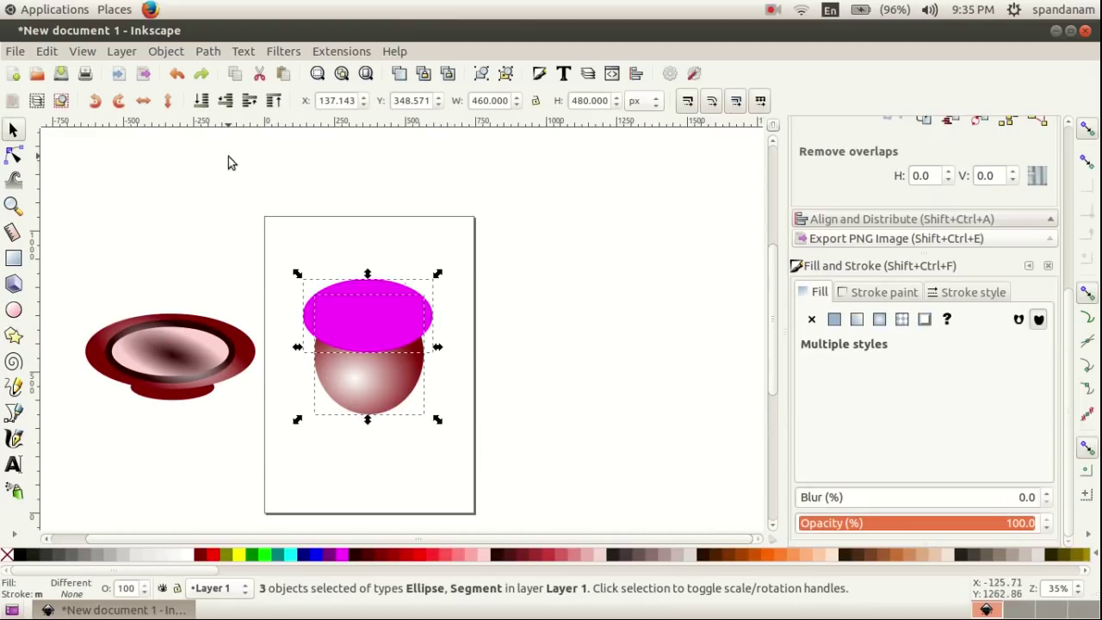
{"action": "left_click", "coordinate": [209, 54]}
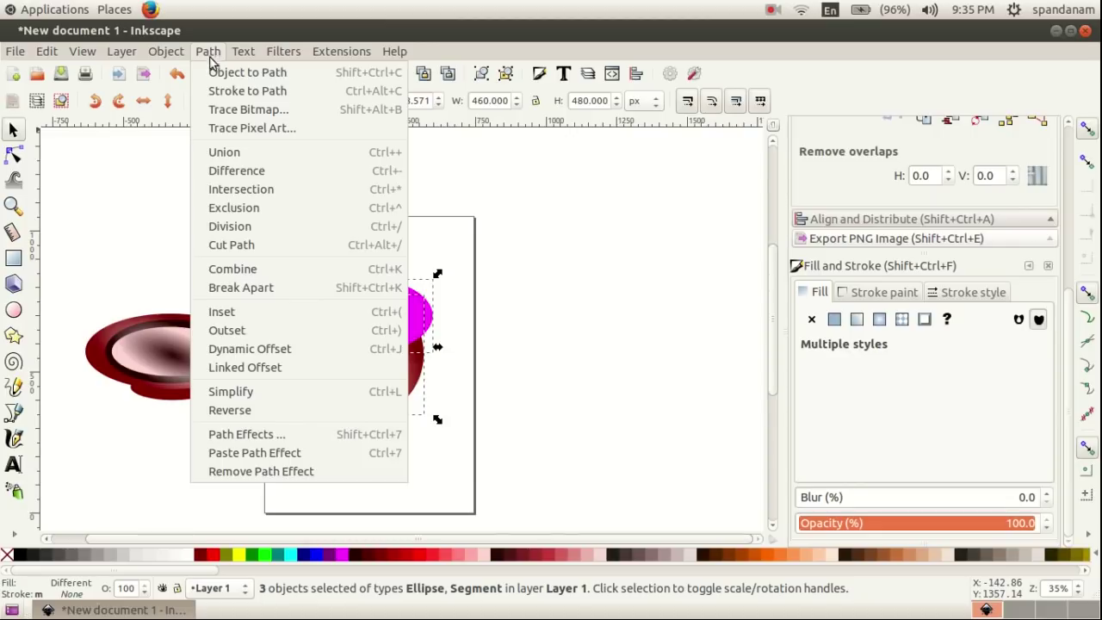
{"action": "left_click", "coordinate": [239, 173]}
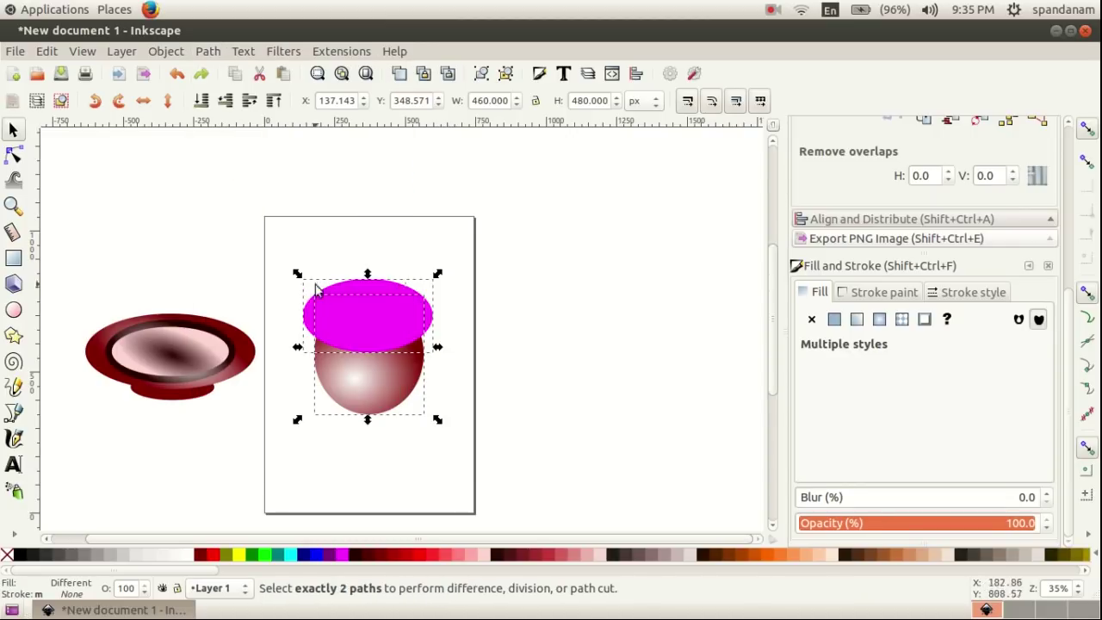
{"action": "left_click", "coordinate": [505, 409]}
Subtract the magenta ellipse from the gradient ellipse with Difference to cut a curved top into the cup body.
{"action": "left_click", "coordinate": [371, 379]}
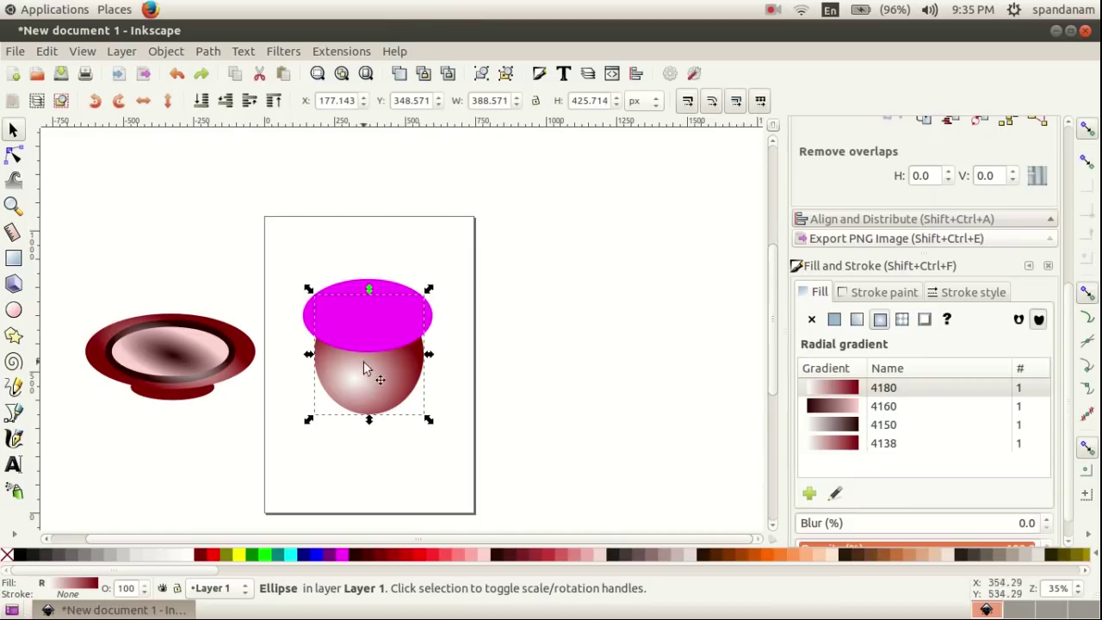
{"action": "left_click", "coordinate": [357, 295], "text": "shift"}
{"action": "left_click", "coordinate": [209, 53]}
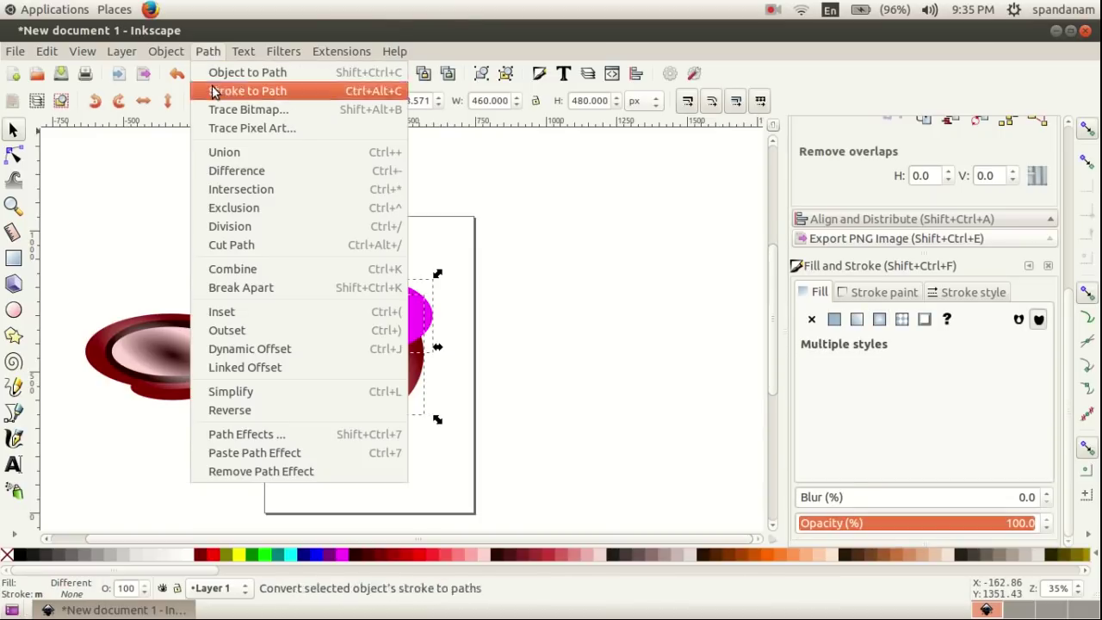
{"action": "left_click", "coordinate": [232, 174]}
Enlarge the cut cup body to about 434 × 385 px on the middle of the page.
{"action": "left_click", "coordinate": [569, 370]}
{"action": "left_click", "coordinate": [406, 368]}
{"action": "left_click_drag", "start_coordinate": [430, 331], "coordinate": [440, 317]}
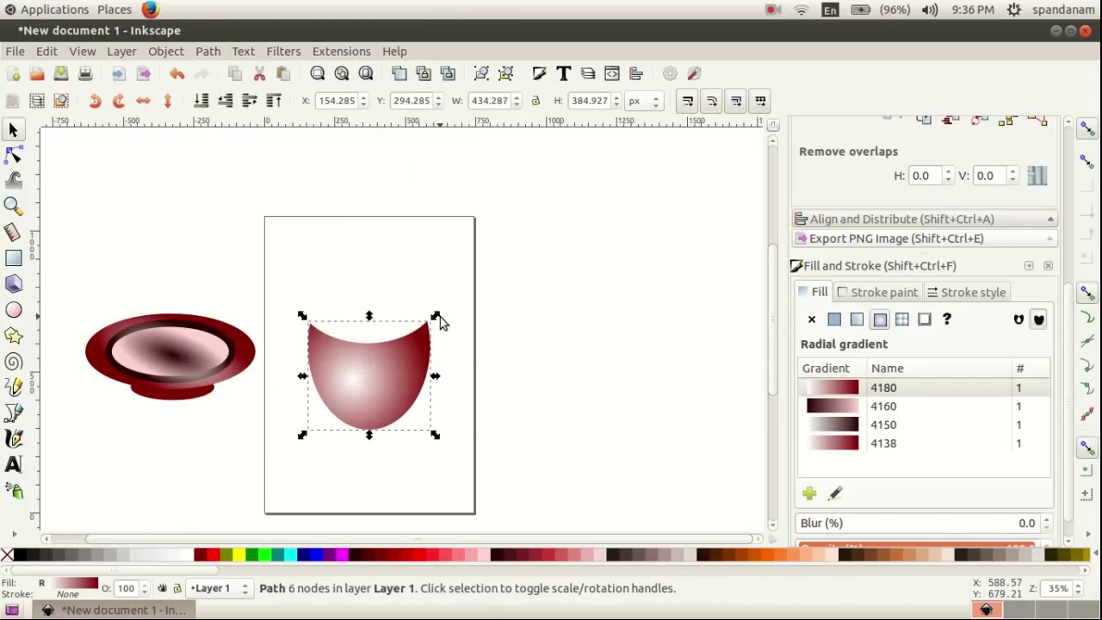
{"action": "left_click", "coordinate": [542, 343]}
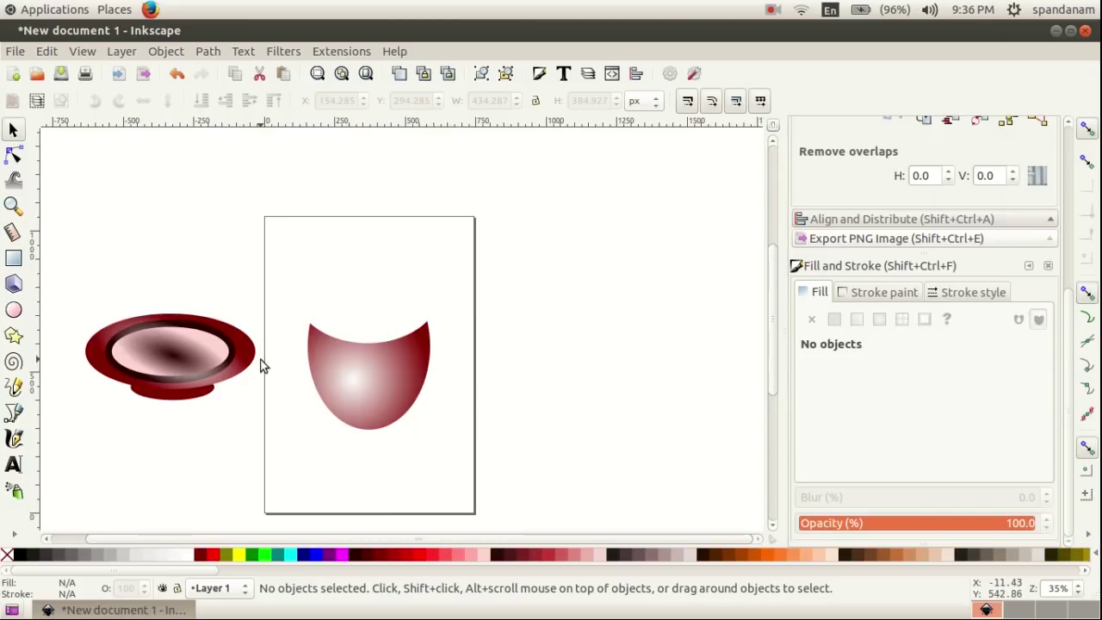
Draw an ellipse about 400 × 249 px above the cup body's curved cut and fill it dark red (#aa0000).
{"action": "left_click", "coordinate": [14, 310]}
{"action": "left_click_drag", "start_coordinate": [308, 302], "coordinate": [425, 370]}
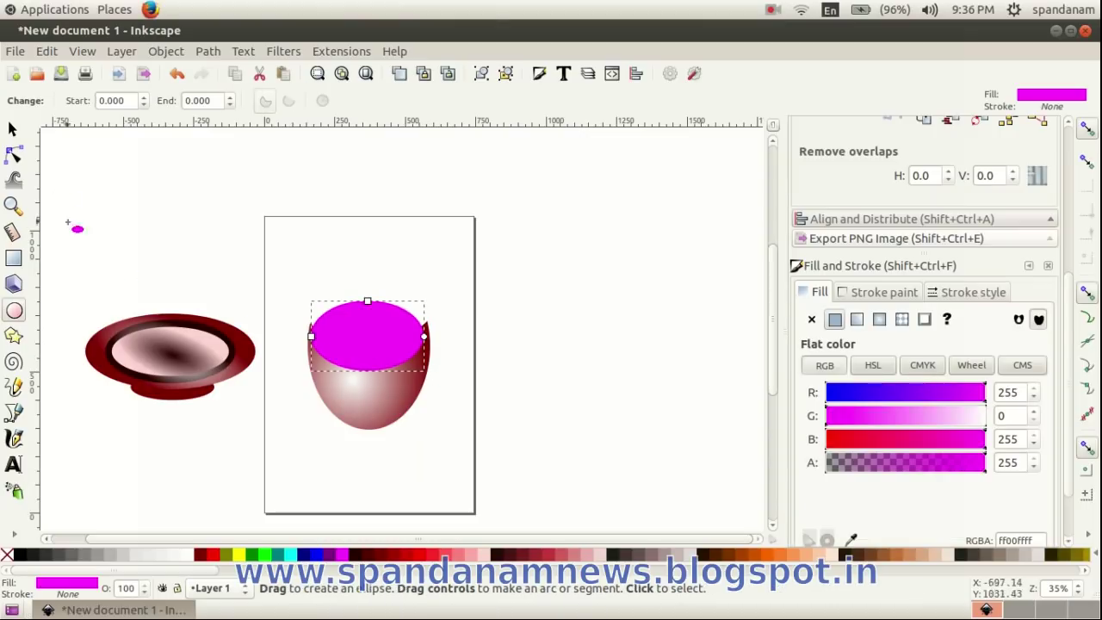
{"action": "left_click", "coordinate": [13, 128]}
{"action": "left_click_drag", "start_coordinate": [345, 344], "coordinate": [347, 310]}
{"action": "left_click_drag", "start_coordinate": [345, 309], "coordinate": [346, 308]}
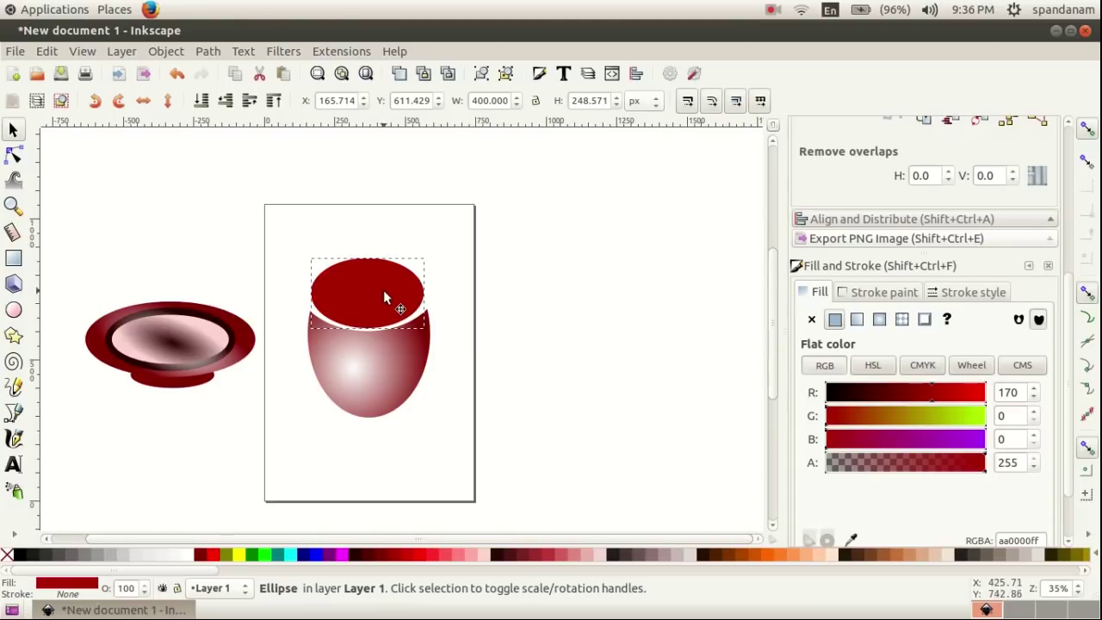
Nudge the dark red ellipse slightly down and left toward the cup body's curved edge.
{"action": "scroll", "coordinate": [358, 274], "scroll_direction": "up", "scroll_amount": 1}
{"action": "scroll", "coordinate": [343, 412], "scroll_direction": "up", "scroll_amount": 1}
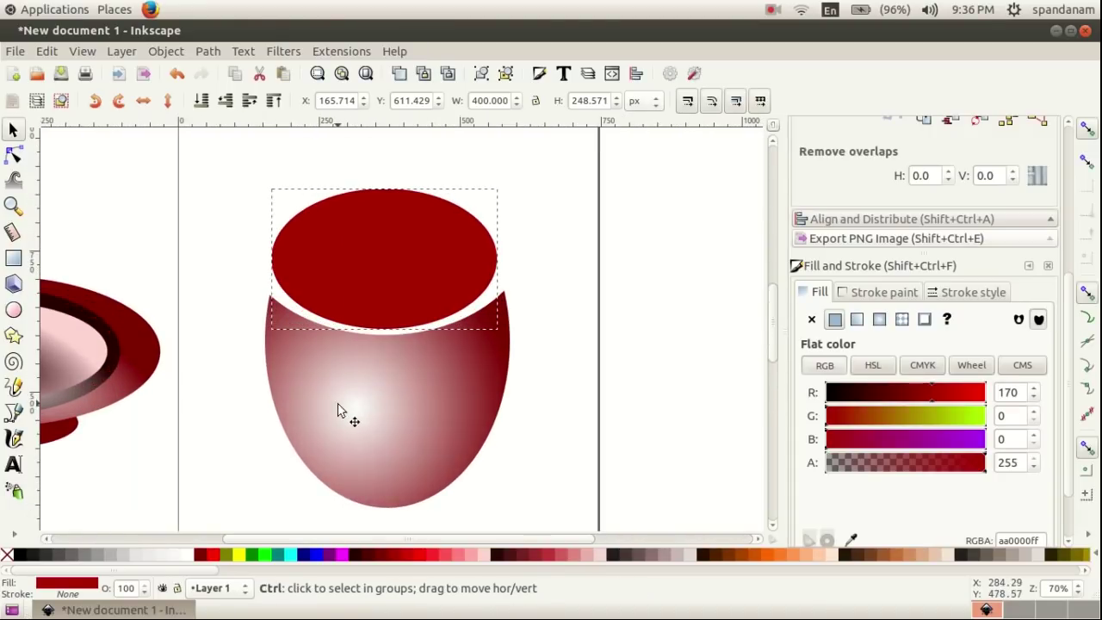
{"action": "left_click", "coordinate": [528, 301]}
{"action": "left_click", "coordinate": [400, 275]}
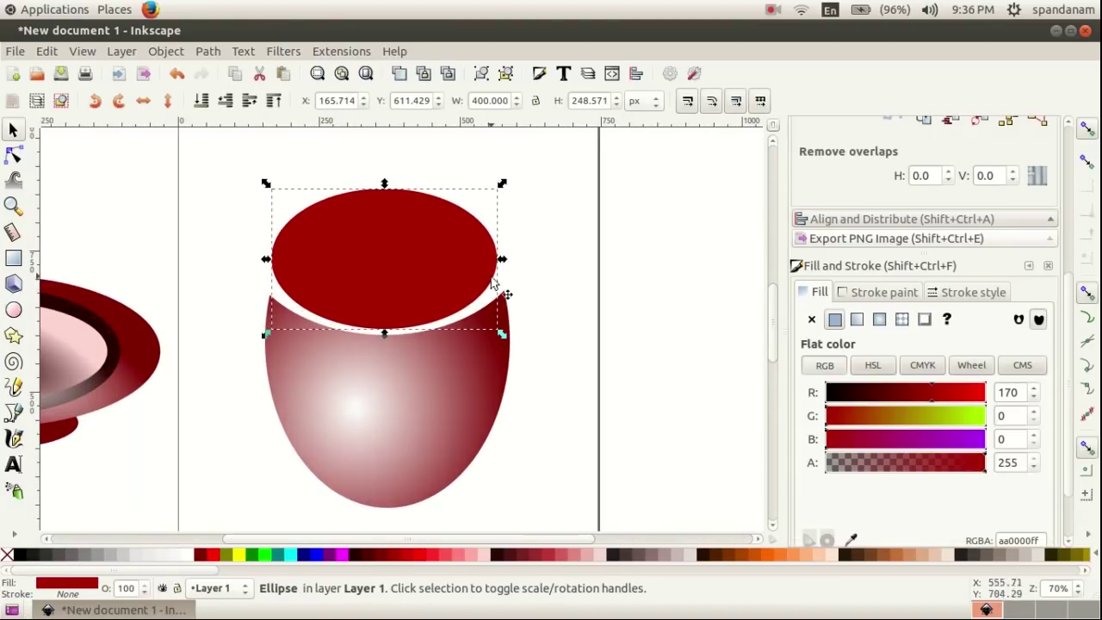
{"action": "left_click_drag", "start_coordinate": [420, 289], "coordinate": [419, 288]}
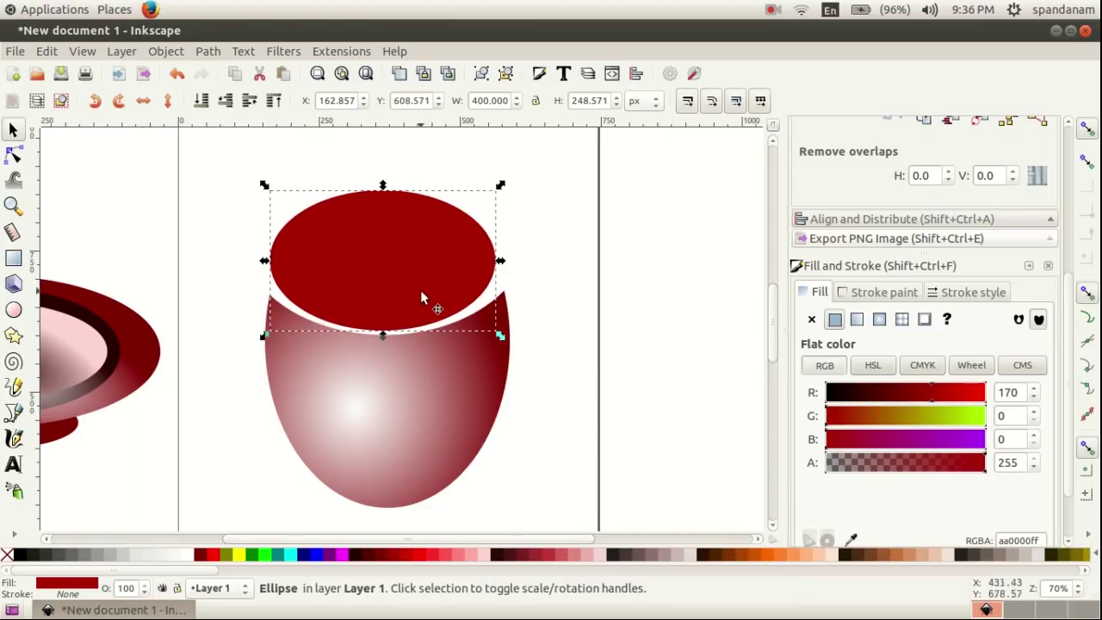
{"action": "left_click", "coordinate": [564, 333]}
Make a white duplicate of the dark red ellipse, scaled around its centre to about 352 × 211 px.
{"action": "left_click", "coordinate": [434, 274]}
{"action": "left_click", "coordinate": [47, 53]}
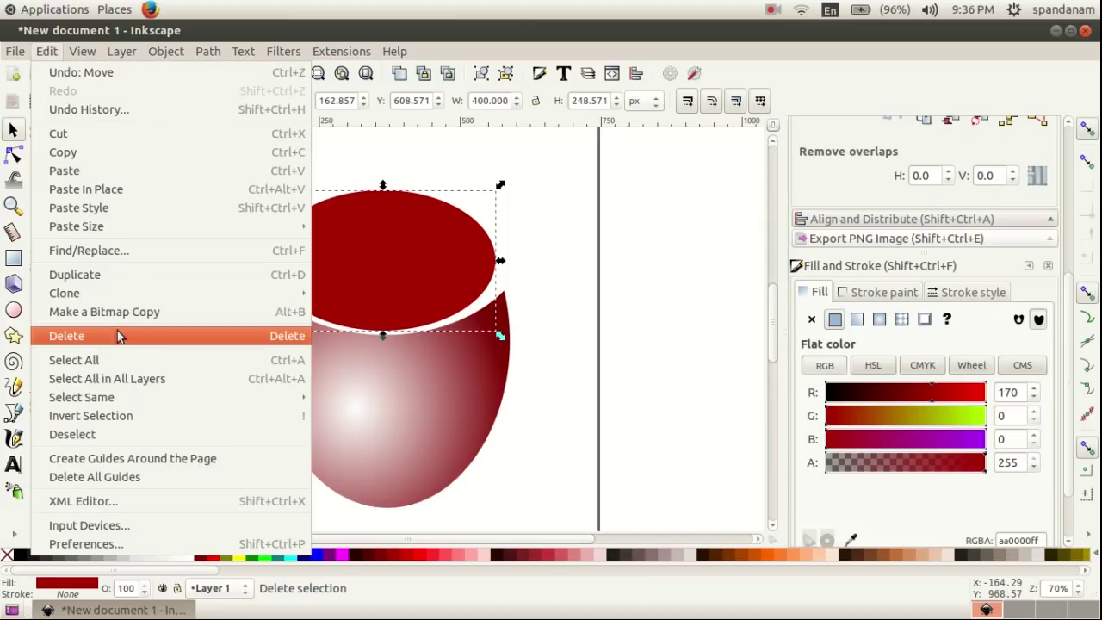
{"action": "left_click", "coordinate": [95, 277]}
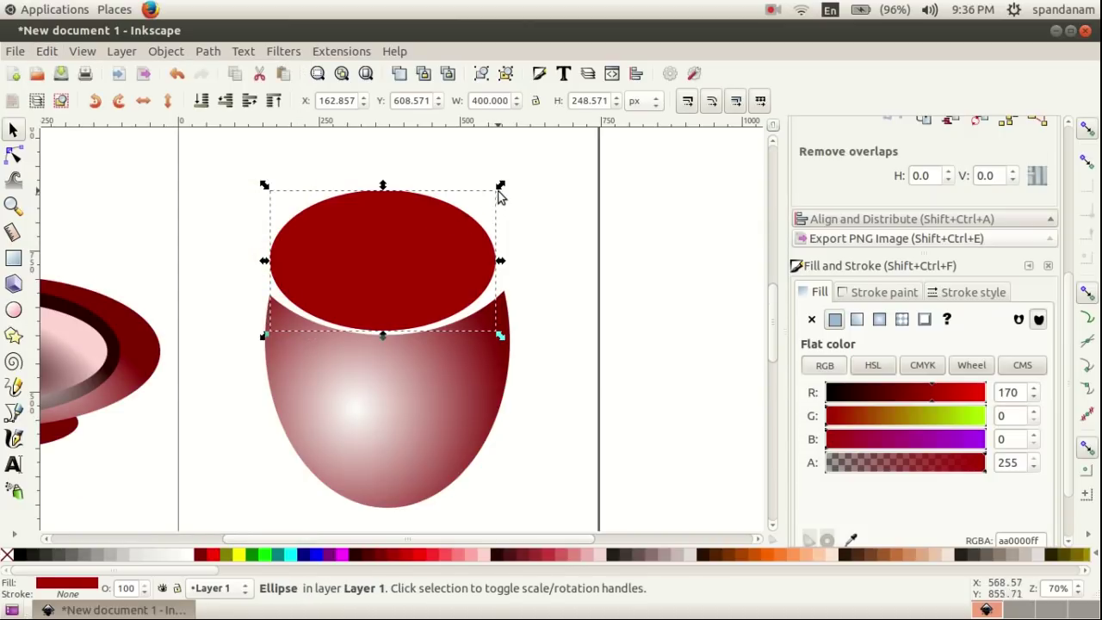
{"action": "left_click_drag", "start_coordinate": [500, 187], "coordinate": [480, 201]}
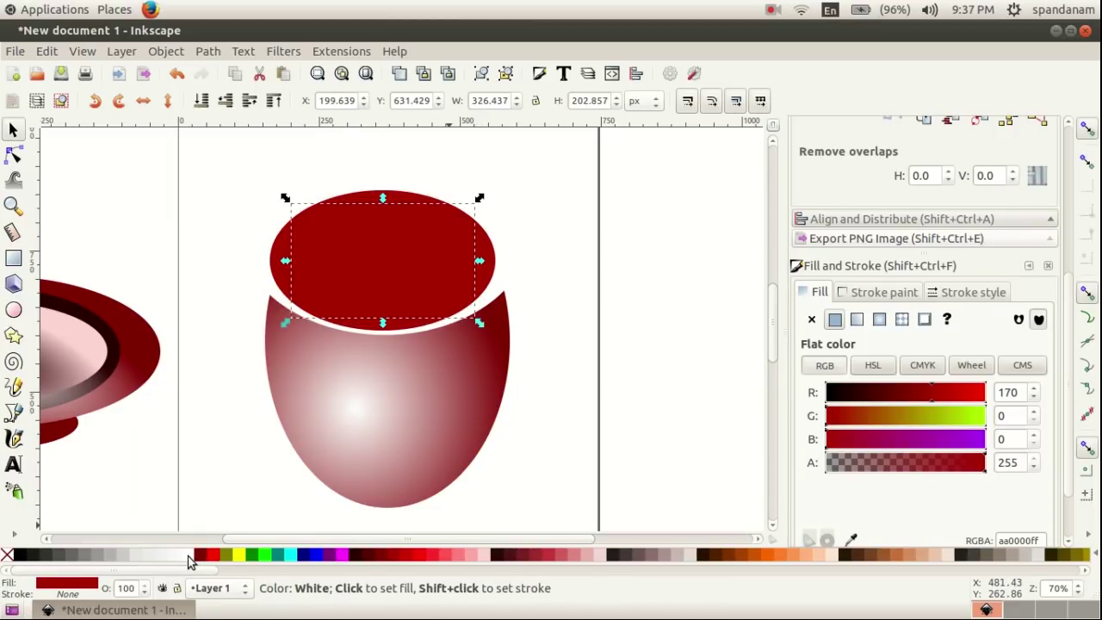
{"action": "left_click", "coordinate": [189, 556]}
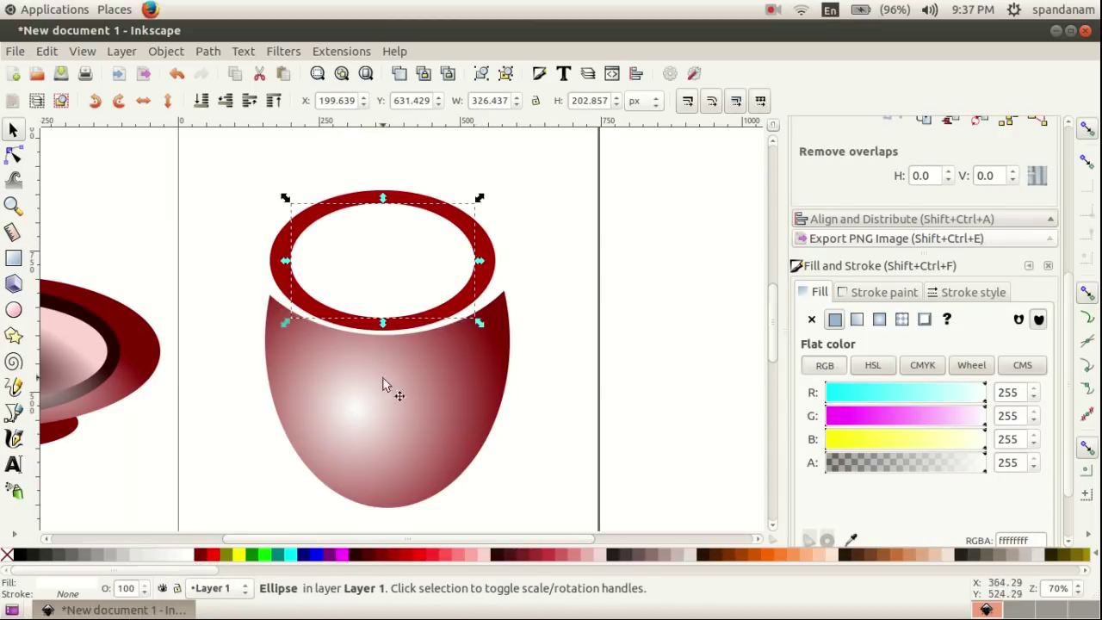
{"action": "left_click_drag", "start_coordinate": [481, 198], "coordinate": [487, 198]}
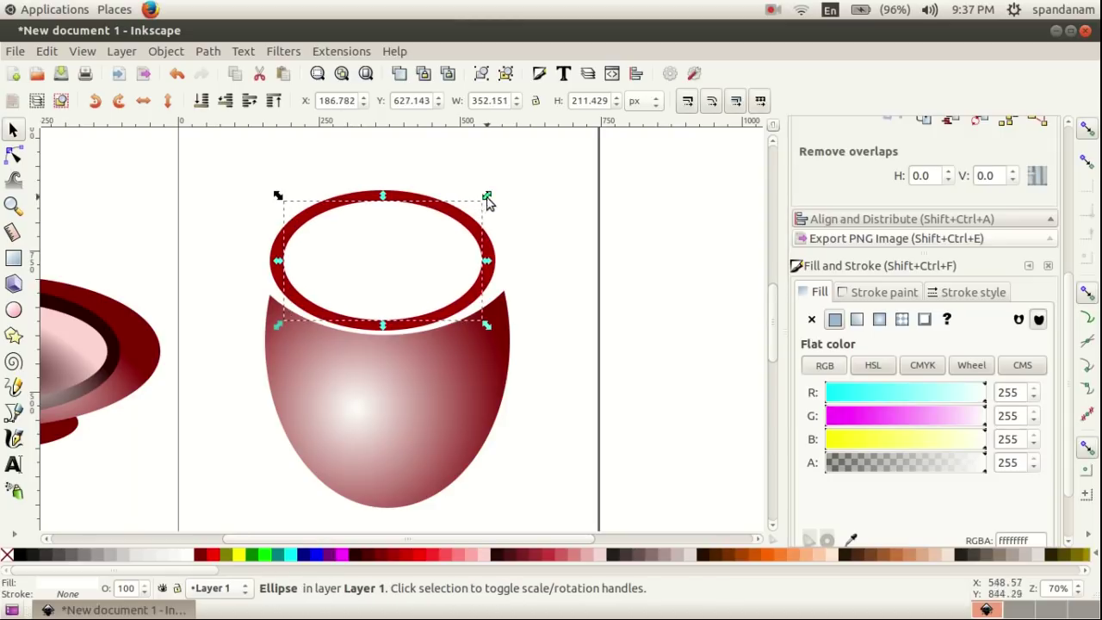
{"action": "left_click", "coordinate": [561, 297]}
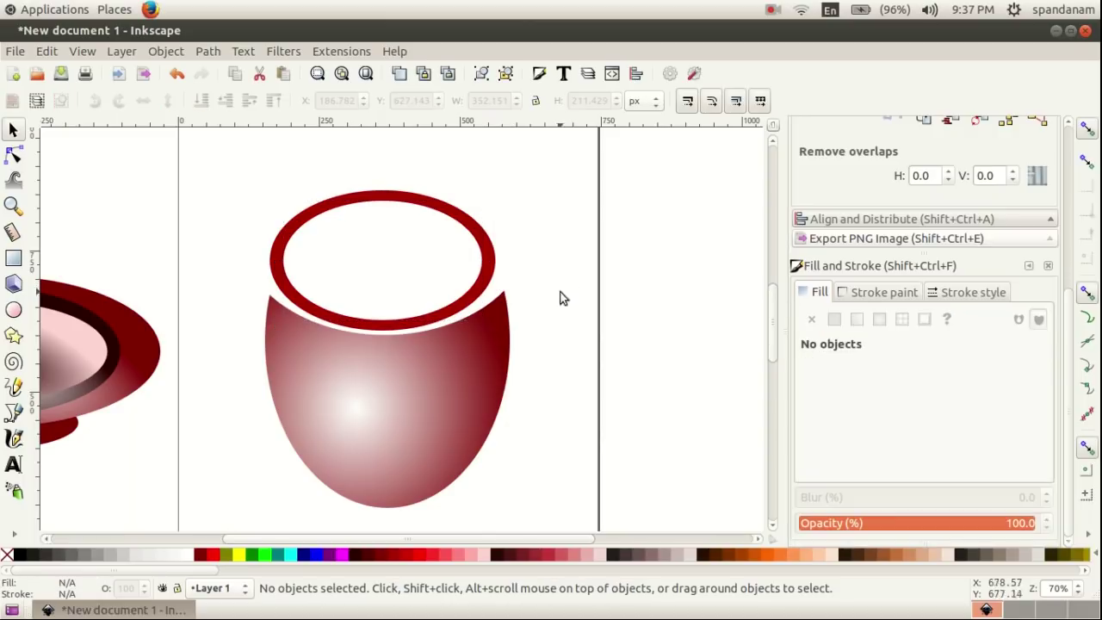
Move the dark red ellipse down over the cup body's upper edge and widen it to about 437 px.
{"action": "left_click_drag", "start_coordinate": [353, 319], "coordinate": [374, 371]}
{"action": "left_click", "coordinate": [359, 334]}
{"action": "left_click_drag", "start_coordinate": [501, 296], "coordinate": [513, 304]}
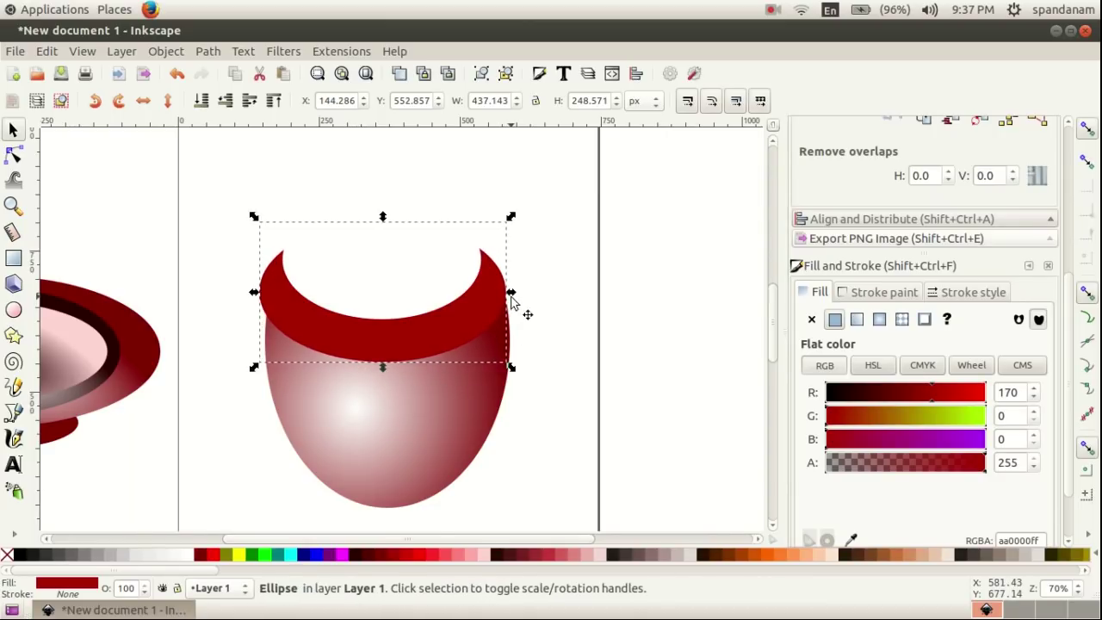
Move the white ellipse down inside the dark red rim and centre all the cup pieces on a common vertical axis.
{"action": "left_click_drag", "start_coordinate": [373, 284], "coordinate": [372, 309]}
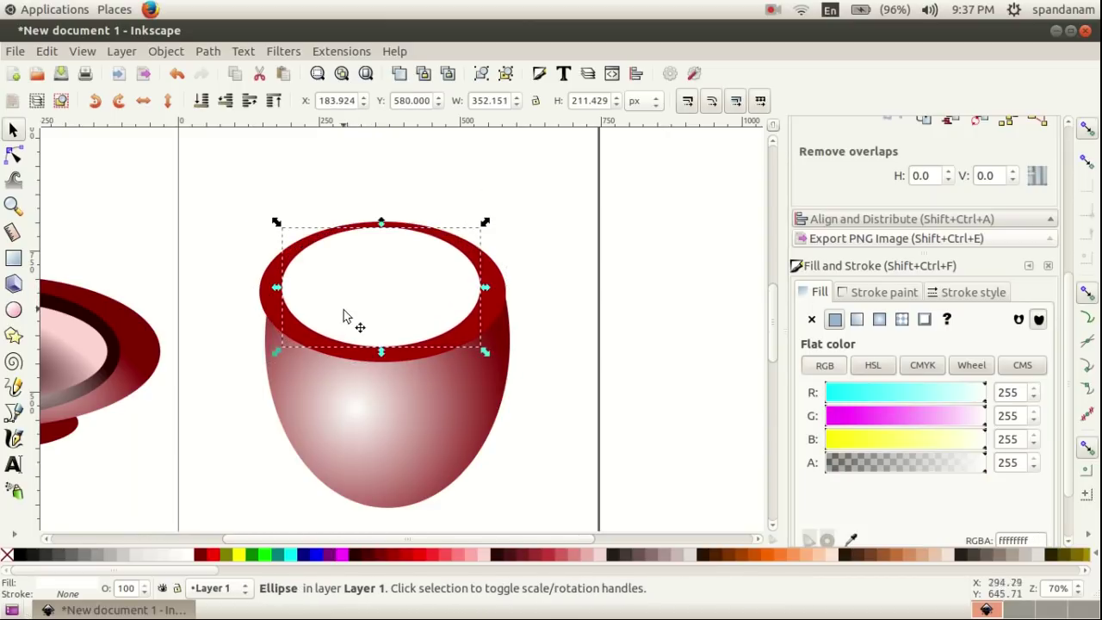
{"action": "left_click", "coordinate": [231, 238]}
{"action": "left_click_drag", "start_coordinate": [210, 190], "coordinate": [532, 524]}
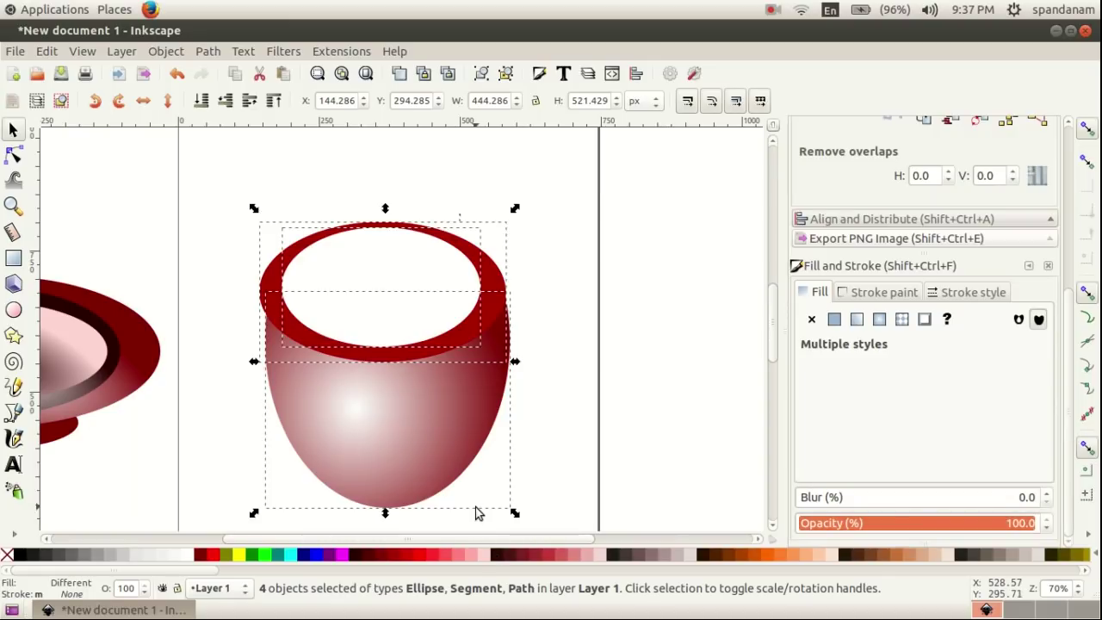
{"action": "left_click", "coordinate": [168, 53]}
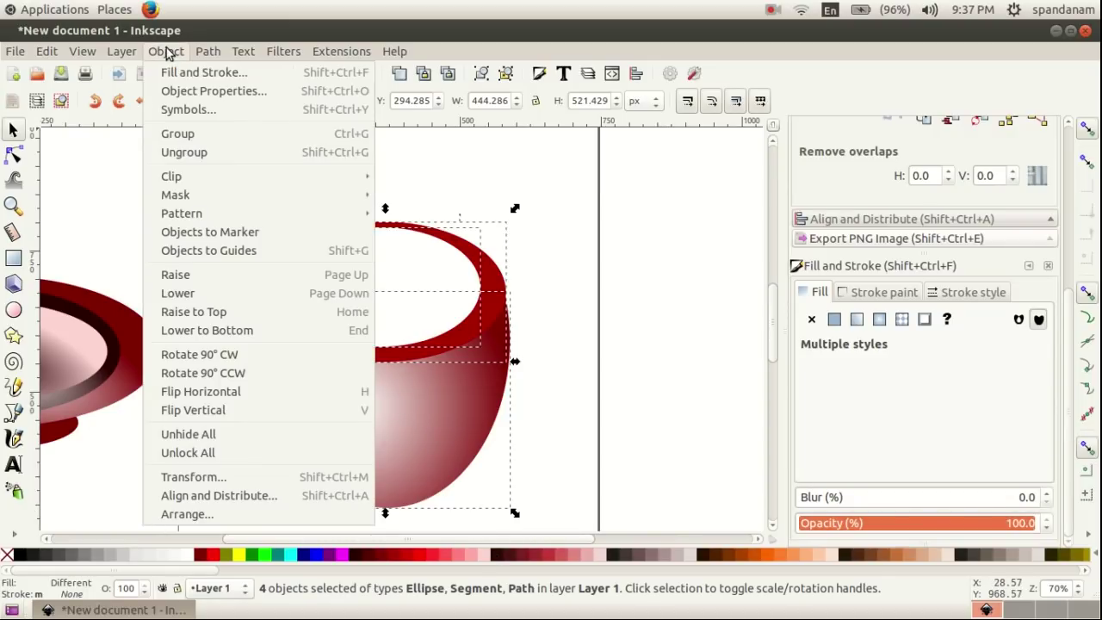
{"action": "left_click", "coordinate": [216, 498]}
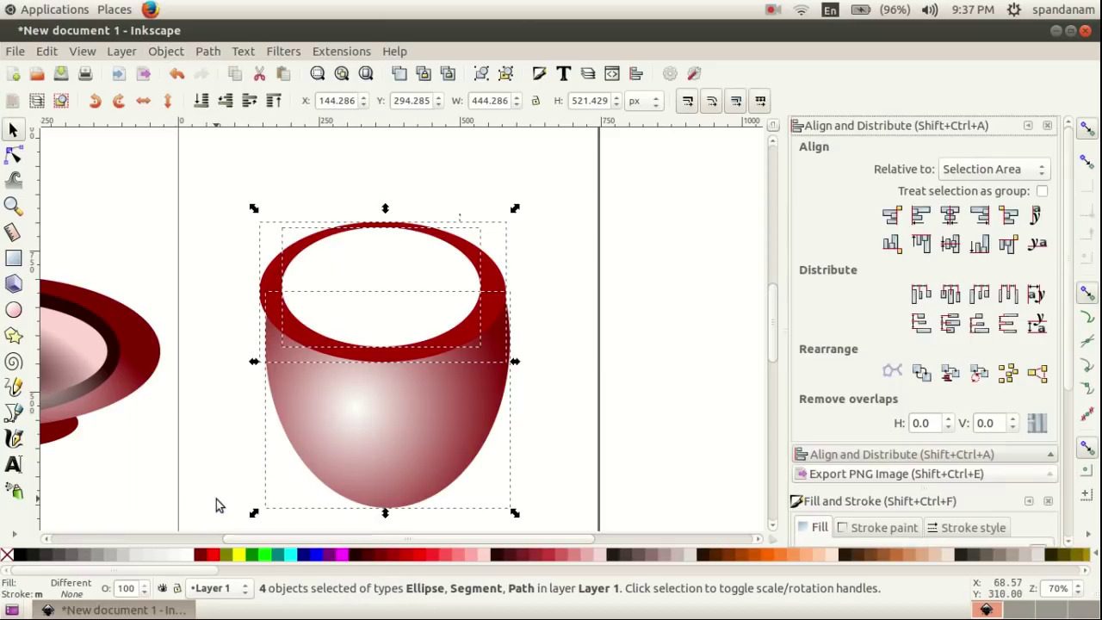
{"action": "left_click", "coordinate": [950, 217]}
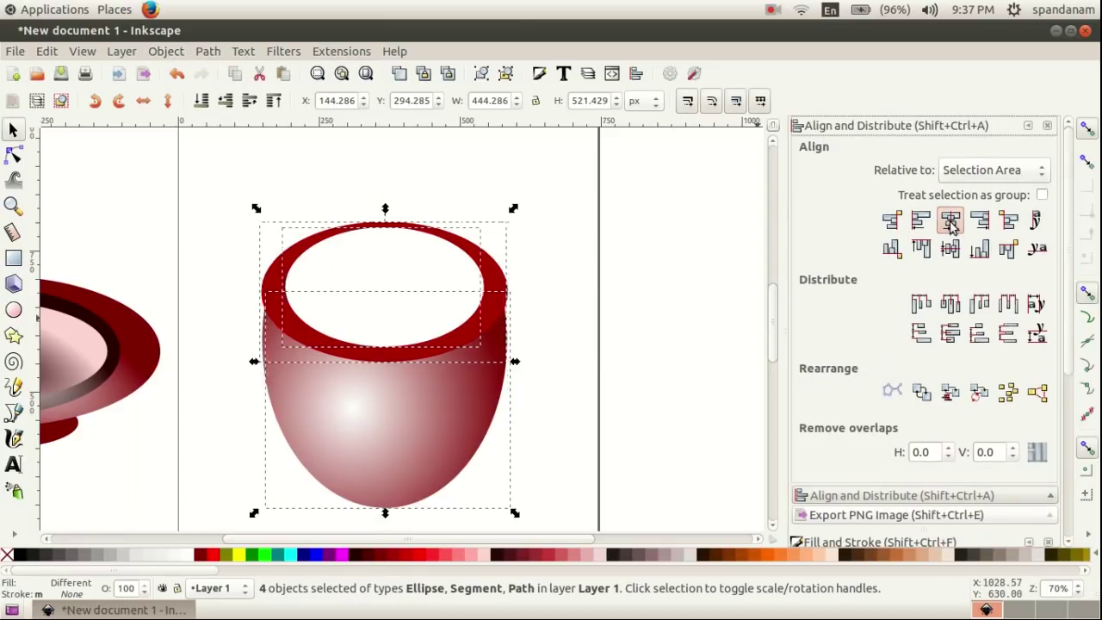
{"action": "left_click", "coordinate": [639, 321]}
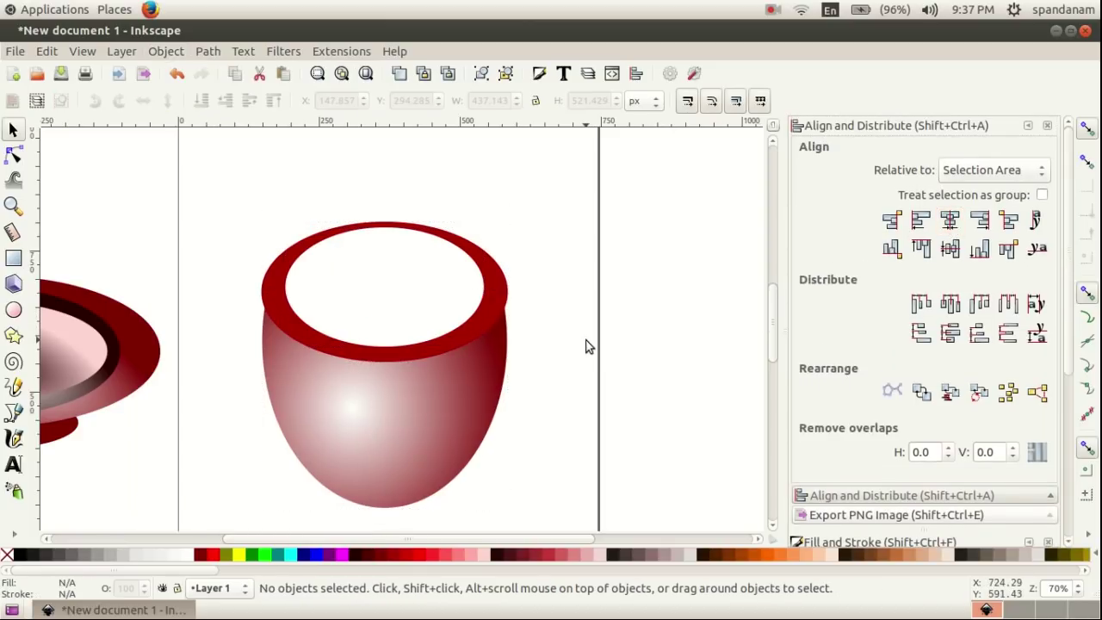
Enlarge the gradient cup body around its centre to about 454 × 396 px.
{"action": "left_click", "coordinate": [501, 340]}
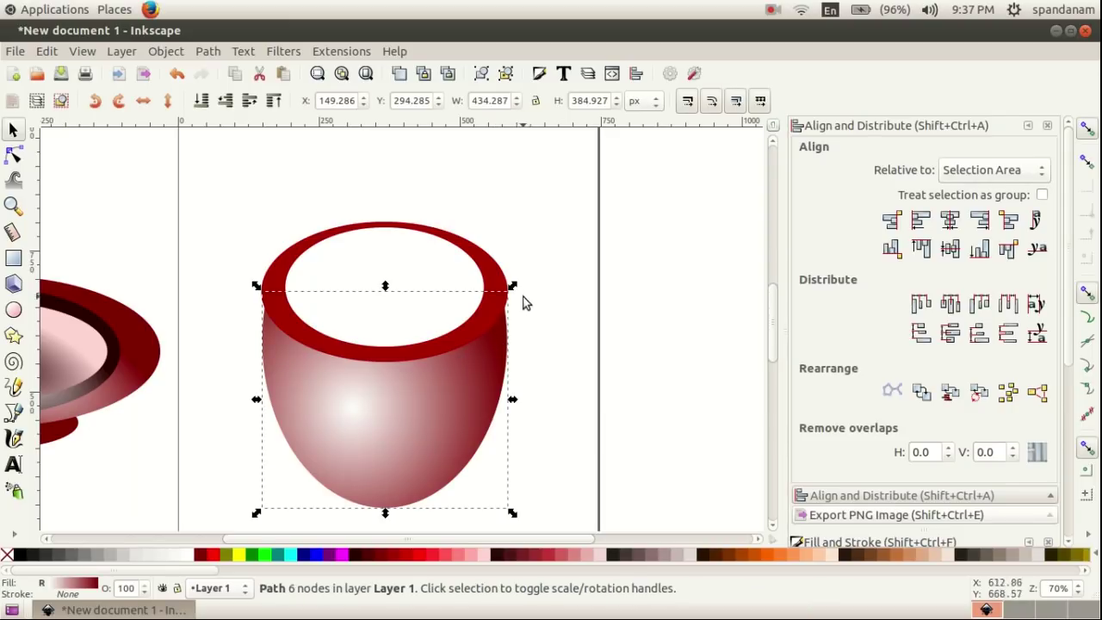
{"action": "left_click_drag", "start_coordinate": [514, 291], "coordinate": [519, 286]}
{"action": "left_click", "coordinate": [603, 307]}
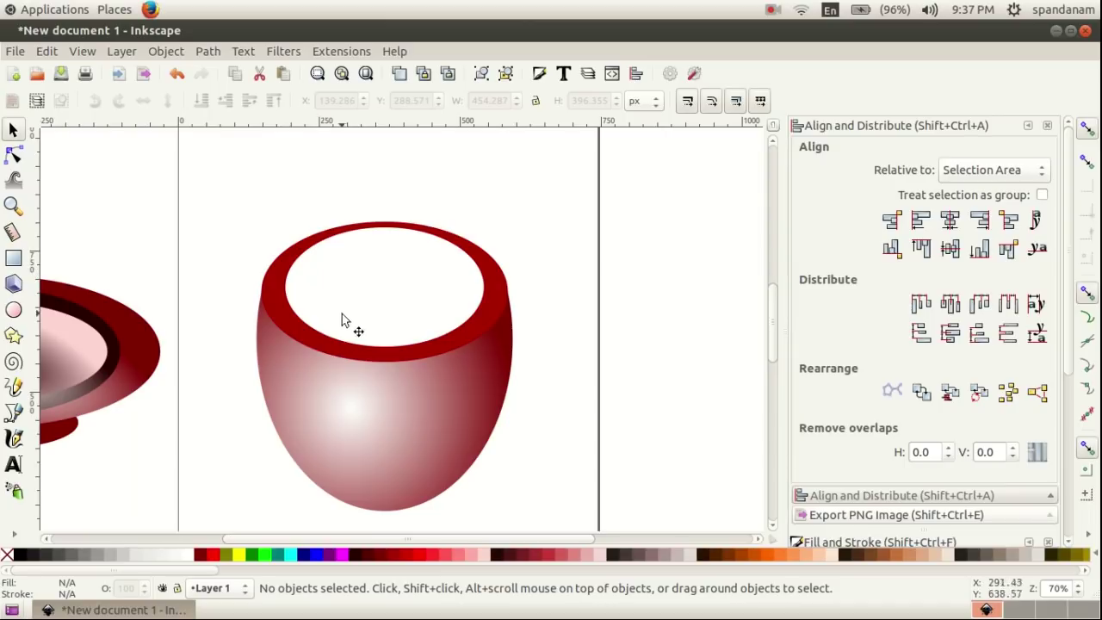
Duplicate the white ellipse, lower its top edge to about 193 px height, and fill it orange-brown (#D45500) as the drink.
{"action": "left_click", "coordinate": [342, 320]}
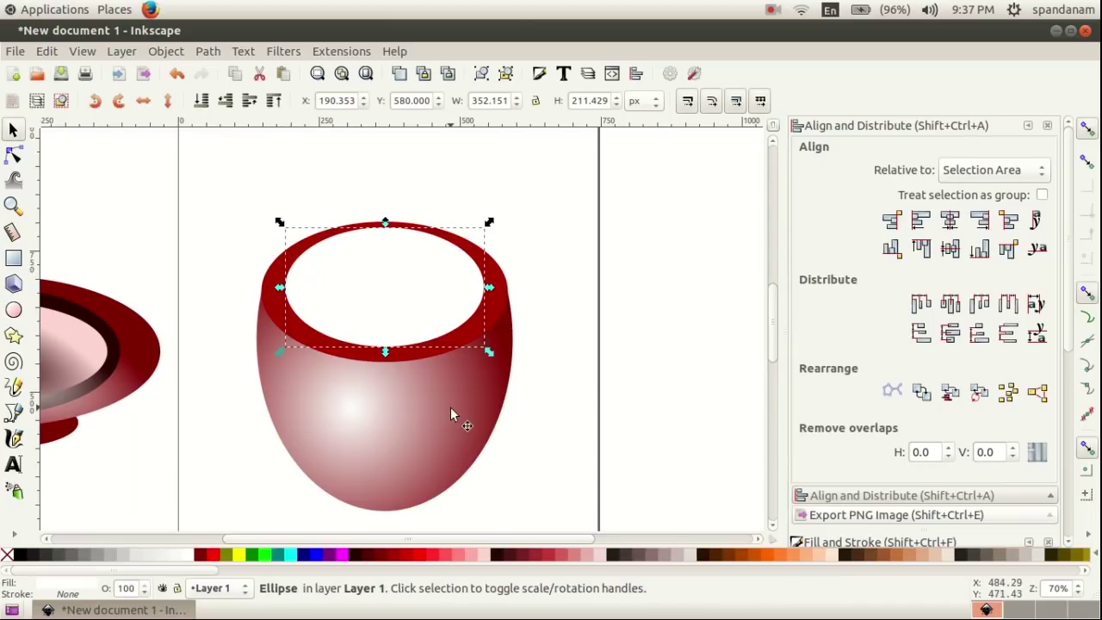
{"action": "left_click", "coordinate": [596, 340]}
{"action": "left_click", "coordinate": [437, 307]}
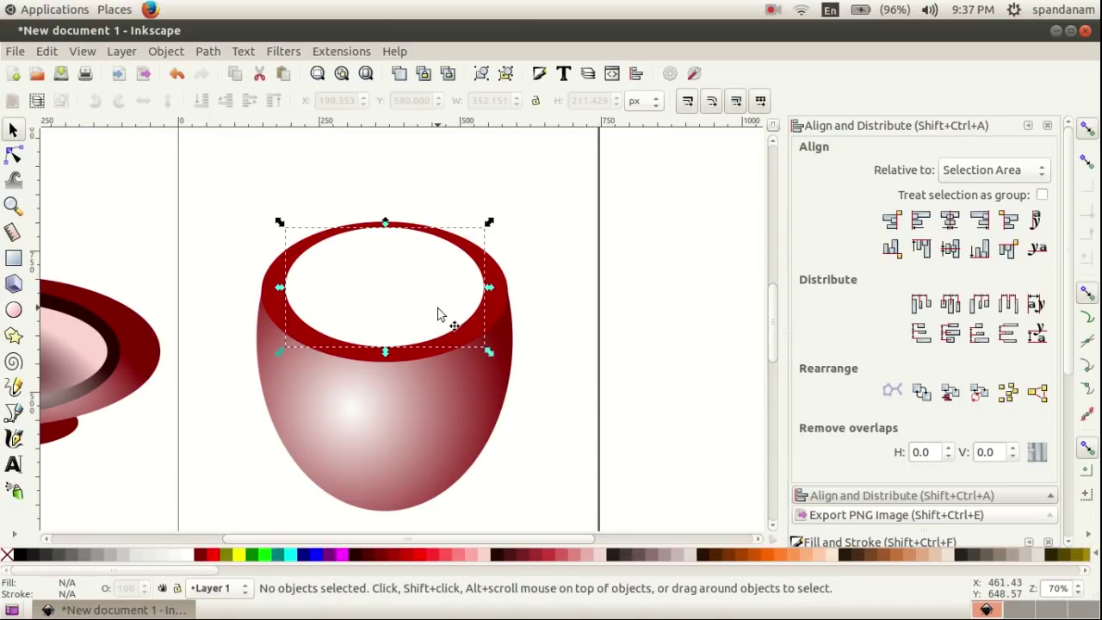
{"action": "left_click", "coordinate": [46, 52]}
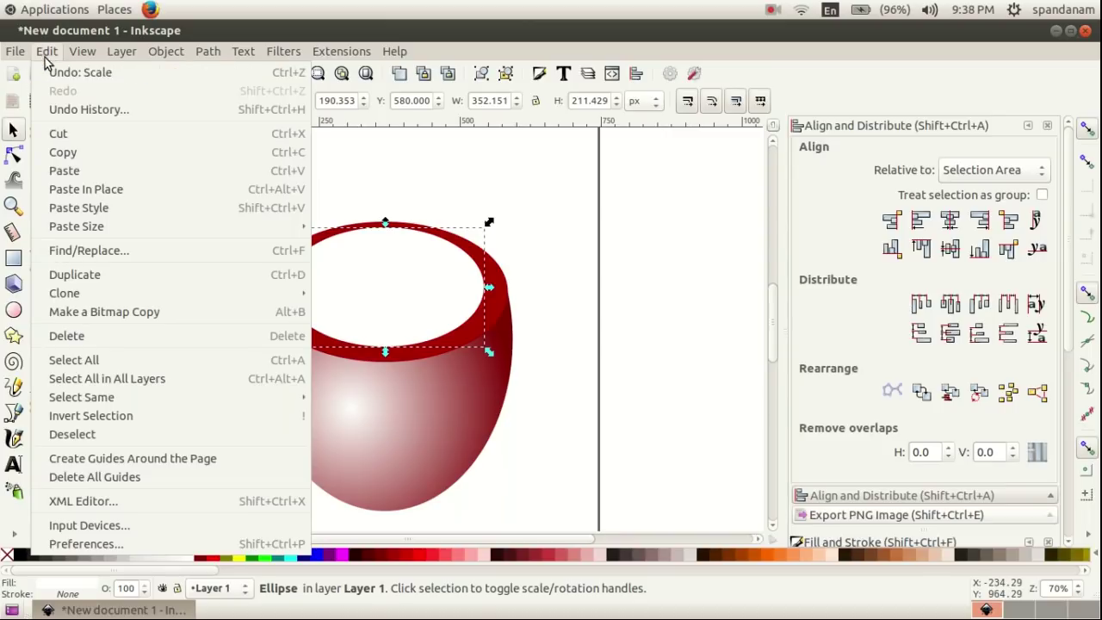
{"action": "left_click", "coordinate": [74, 273]}
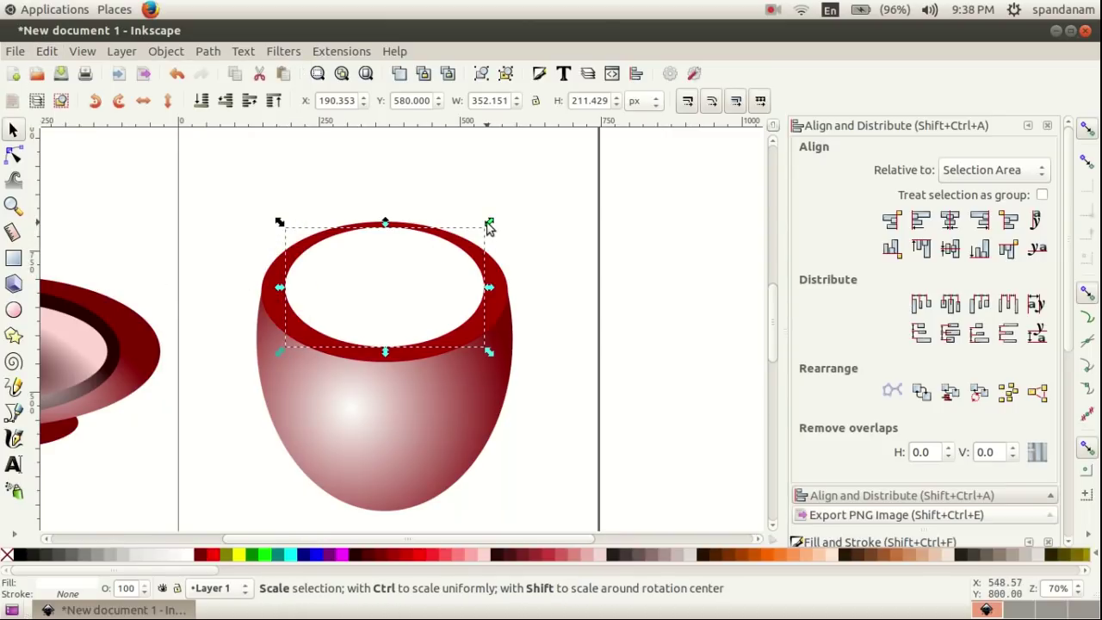
{"action": "left_click_drag", "start_coordinate": [384, 227], "coordinate": [385, 241]}
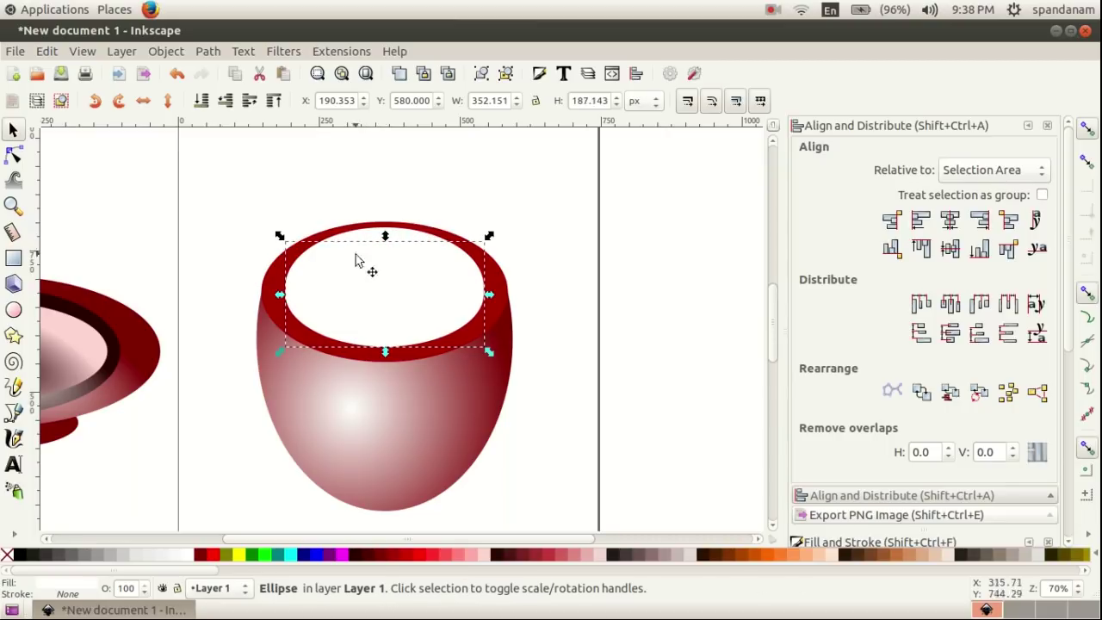
{"action": "left_click", "coordinate": [754, 561]}
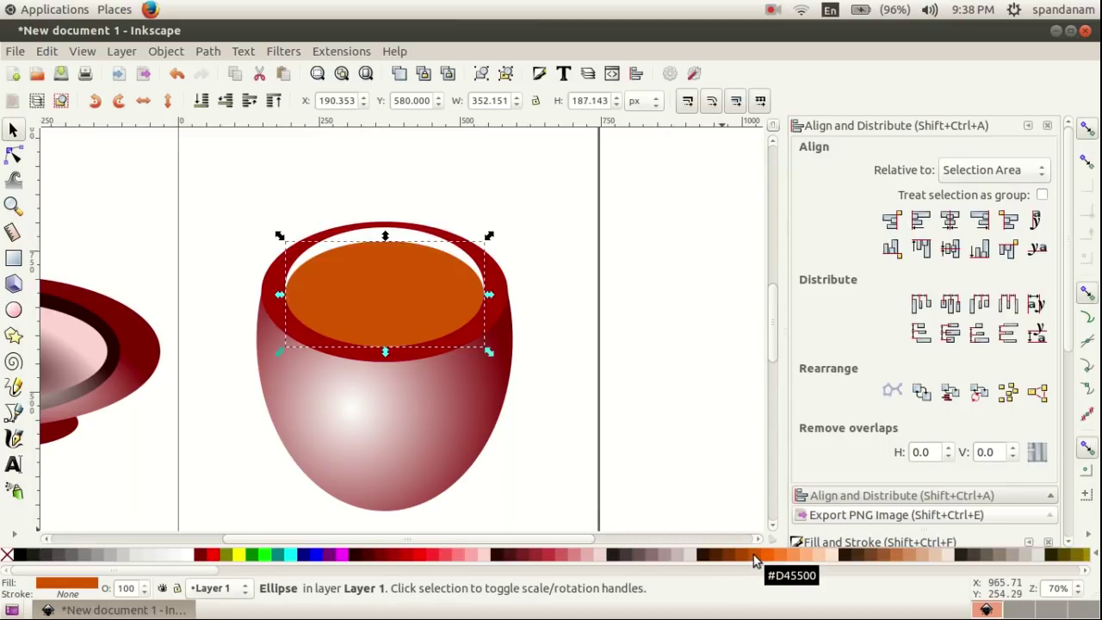
{"action": "left_click", "coordinate": [384, 235]}
{"action": "left_click", "coordinate": [661, 324]}
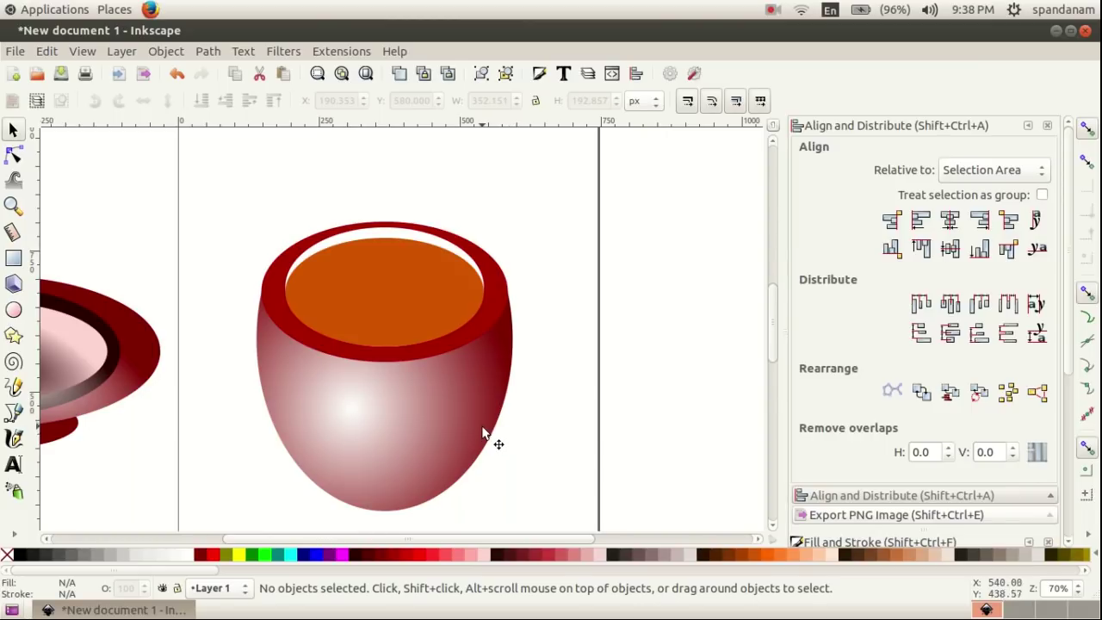
Draw an ellipse about 230 × 123 px beside the cup's right side and fill it very dark red.
{"action": "left_click", "coordinate": [13, 309]}
{"action": "left_click_drag", "start_coordinate": [567, 318], "coordinate": [697, 385]}
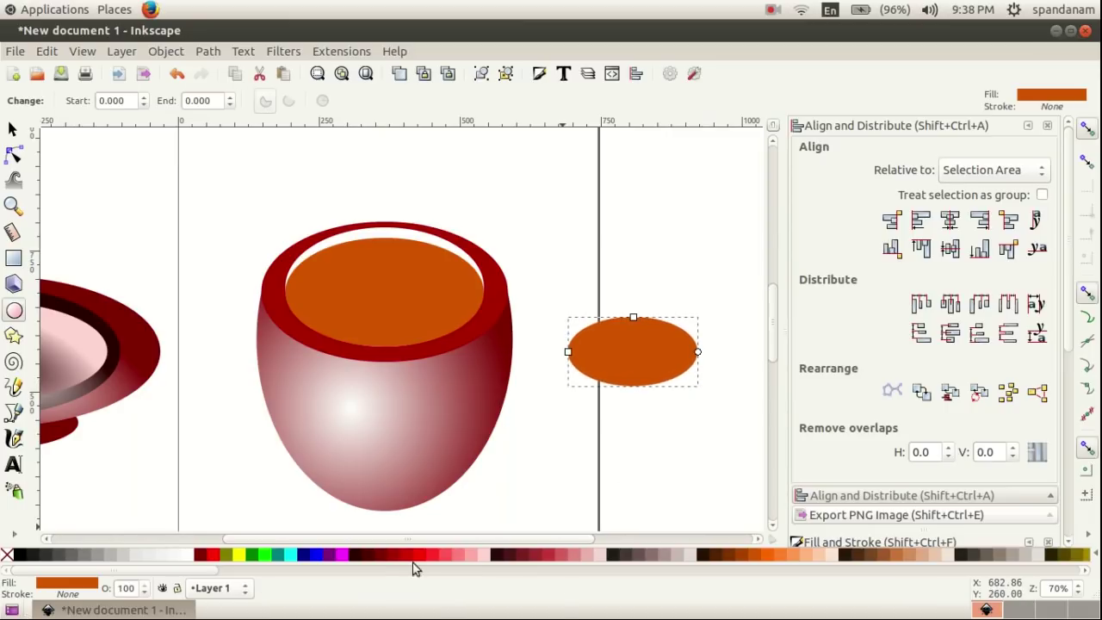
{"action": "left_click", "coordinate": [350, 555]}
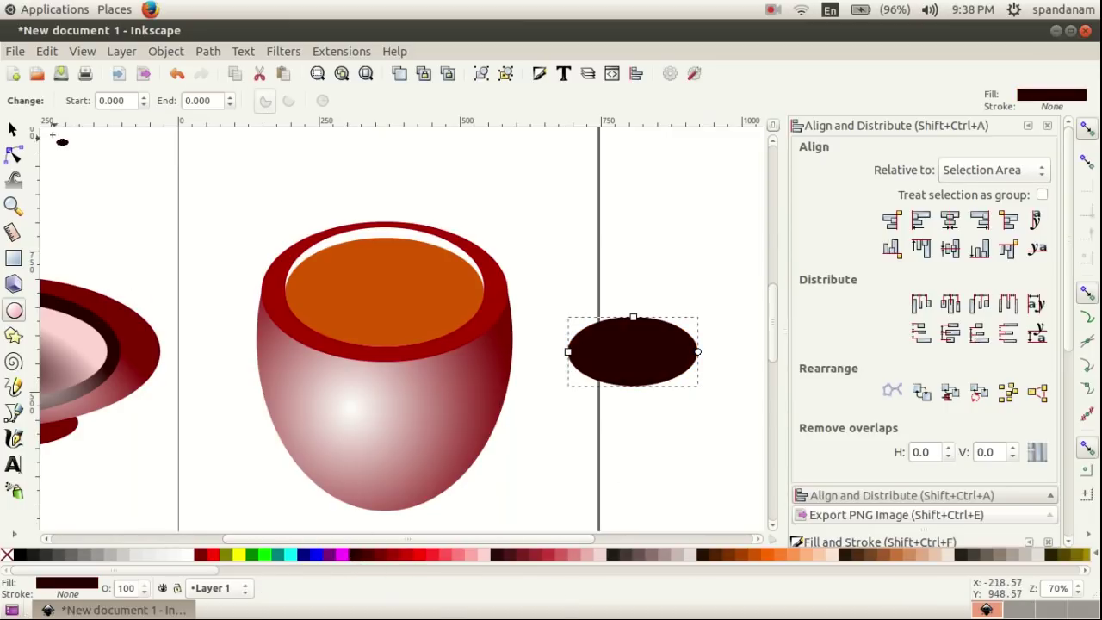
Make a smaller brown duplicate centred on the very dark red ellipse and subtract it with Difference to leave a ring.
{"action": "left_click", "coordinate": [13, 129]}
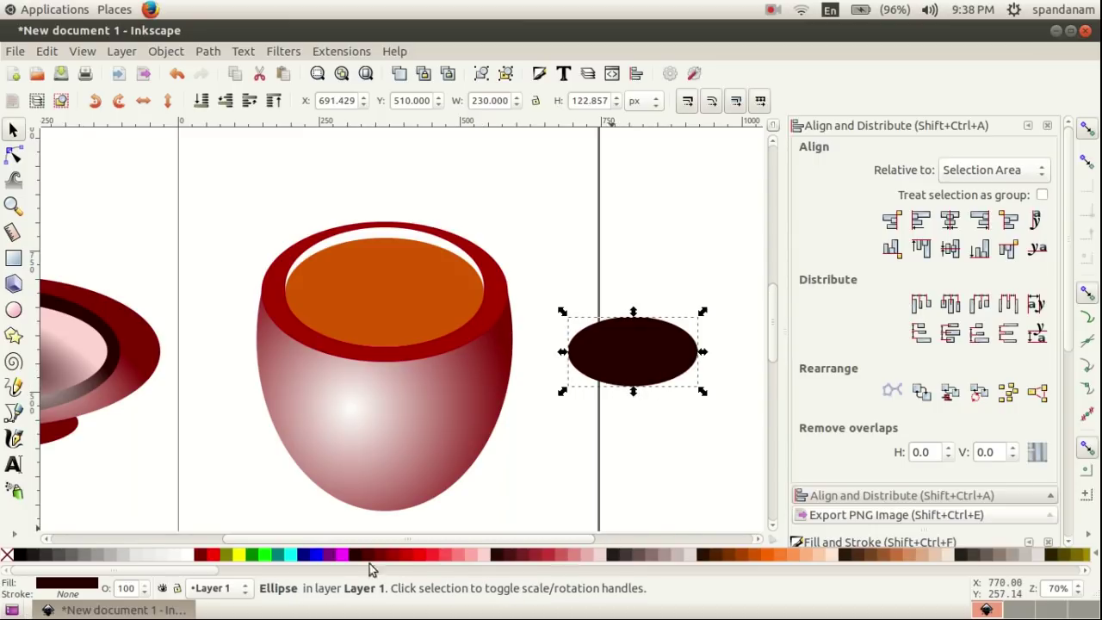
{"action": "left_click", "coordinate": [746, 555]}
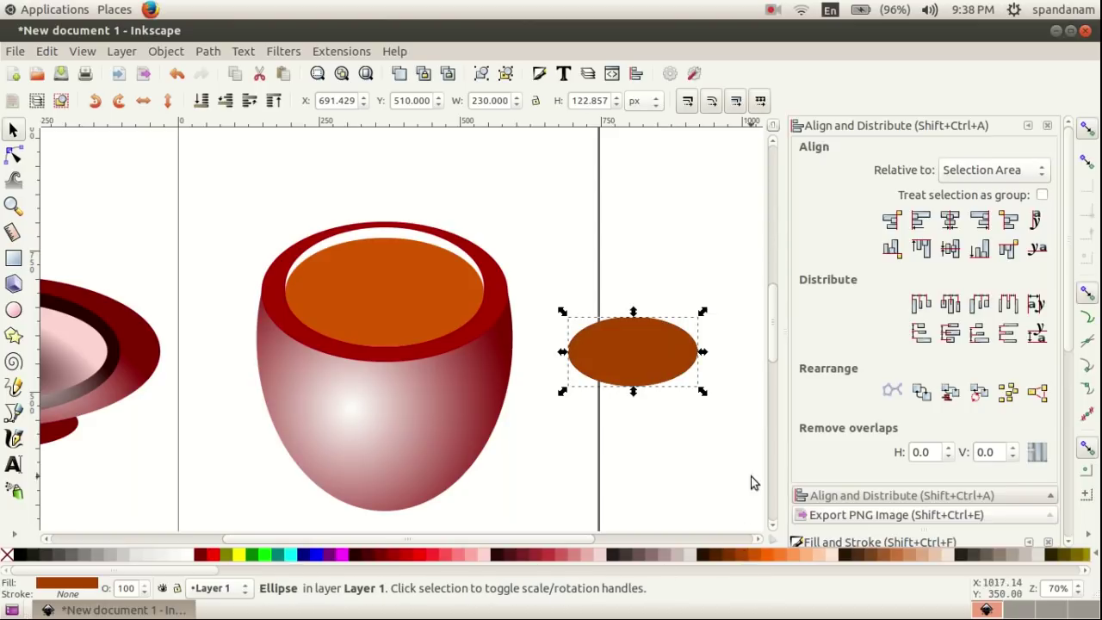
{"action": "left_click_drag", "start_coordinate": [703, 311], "coordinate": [548, 423]}
{"action": "left_click", "coordinate": [714, 293]}
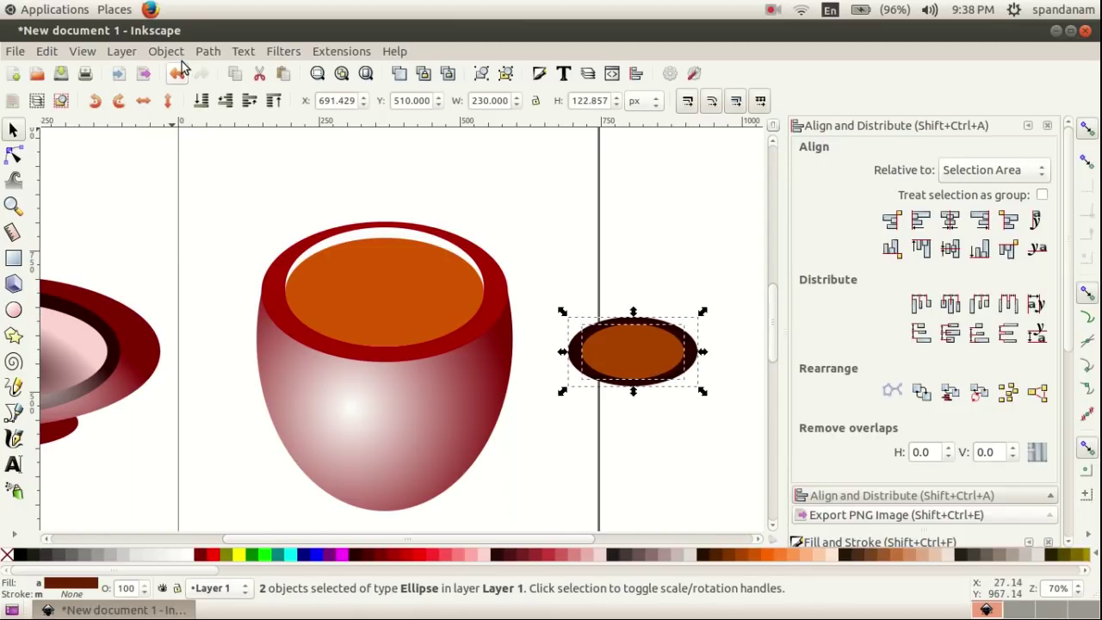
{"action": "left_click", "coordinate": [208, 52]}
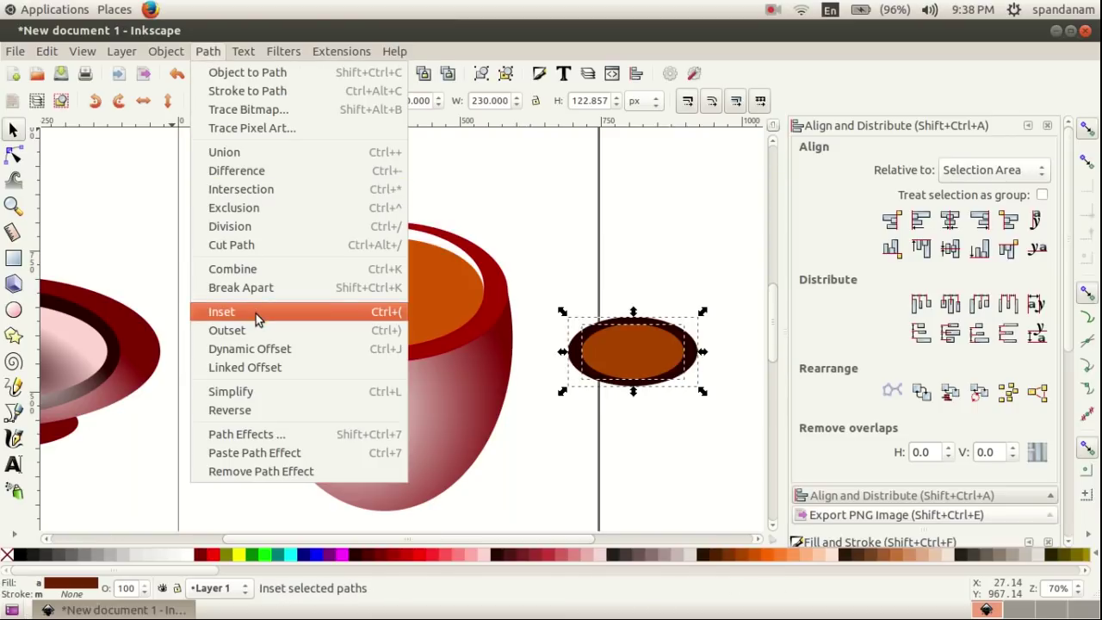
{"action": "left_click", "coordinate": [252, 171]}
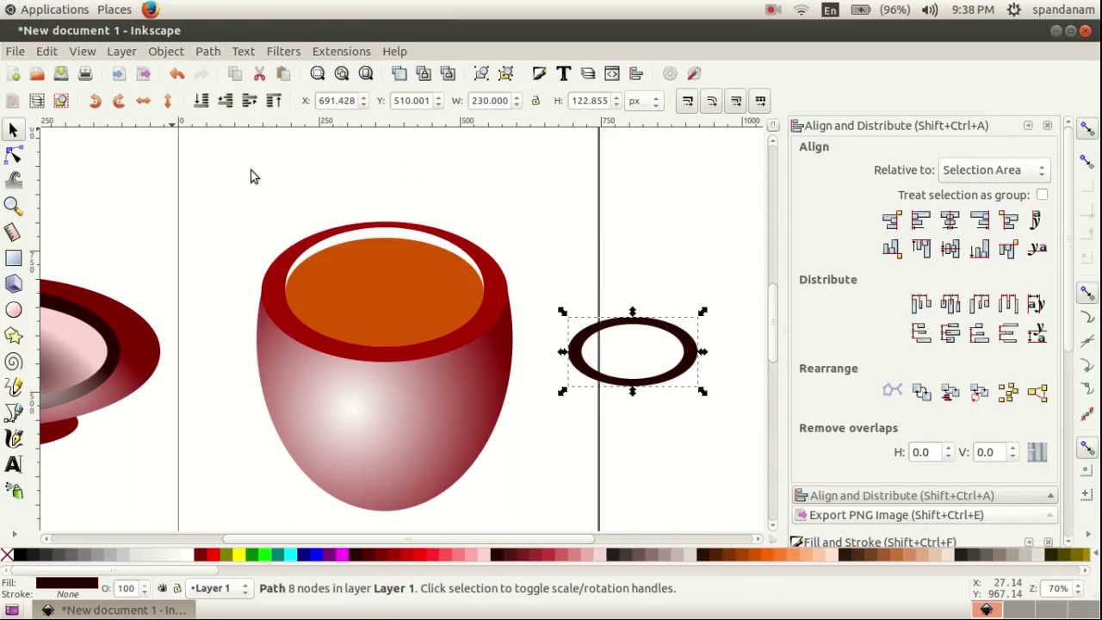
{"action": "left_click", "coordinate": [665, 439]}
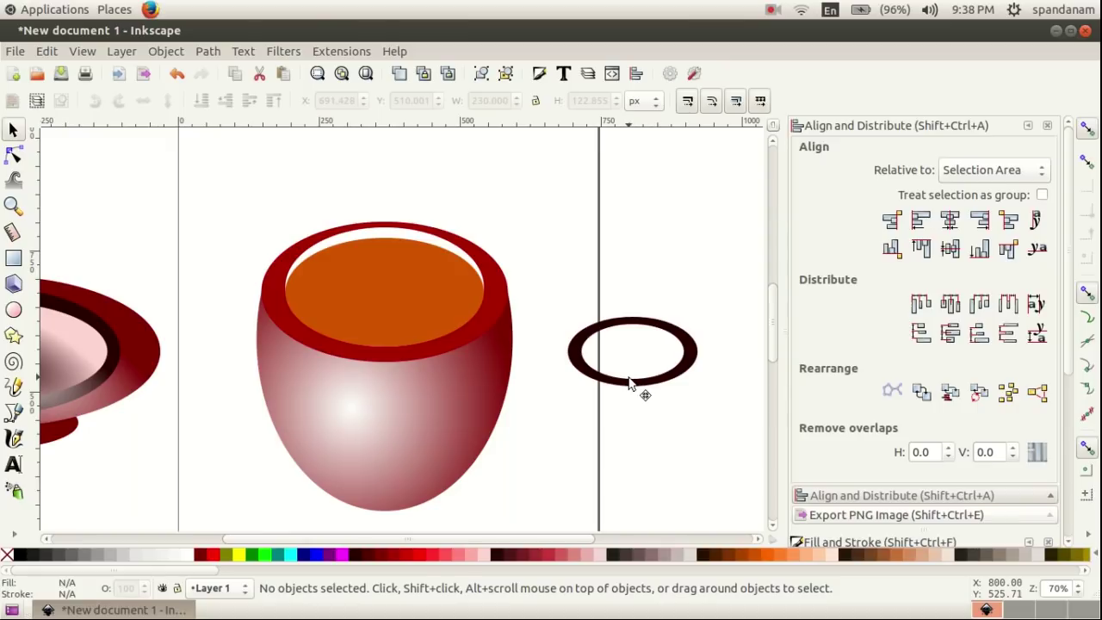
Draw a brown ellipse about 143 × 246 px over the ring's left half and rotate it slightly clockwise.
{"action": "left_click", "coordinate": [631, 382]}
{"action": "left_click", "coordinate": [699, 437]}
{"action": "left_click", "coordinate": [13, 309]}
{"action": "left_click_drag", "start_coordinate": [558, 289], "coordinate": [639, 429]}
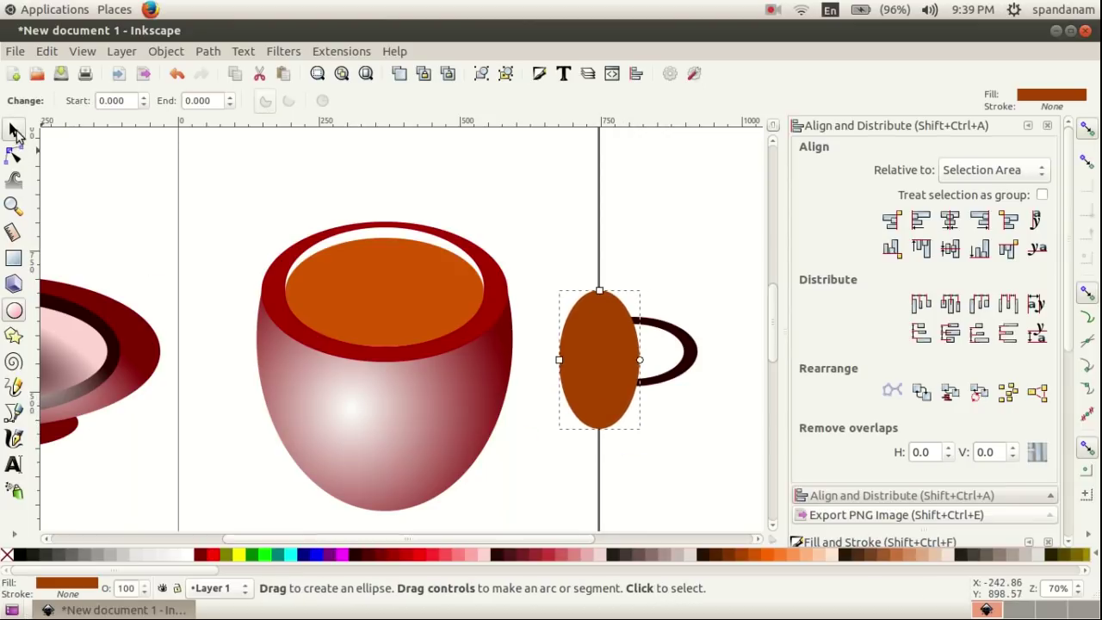
{"action": "left_click", "coordinate": [13, 129]}
{"action": "left_click", "coordinate": [700, 394]}
{"action": "left_click_drag", "start_coordinate": [614, 375], "coordinate": [613, 369]}
{"action": "left_click", "coordinate": [611, 348]}
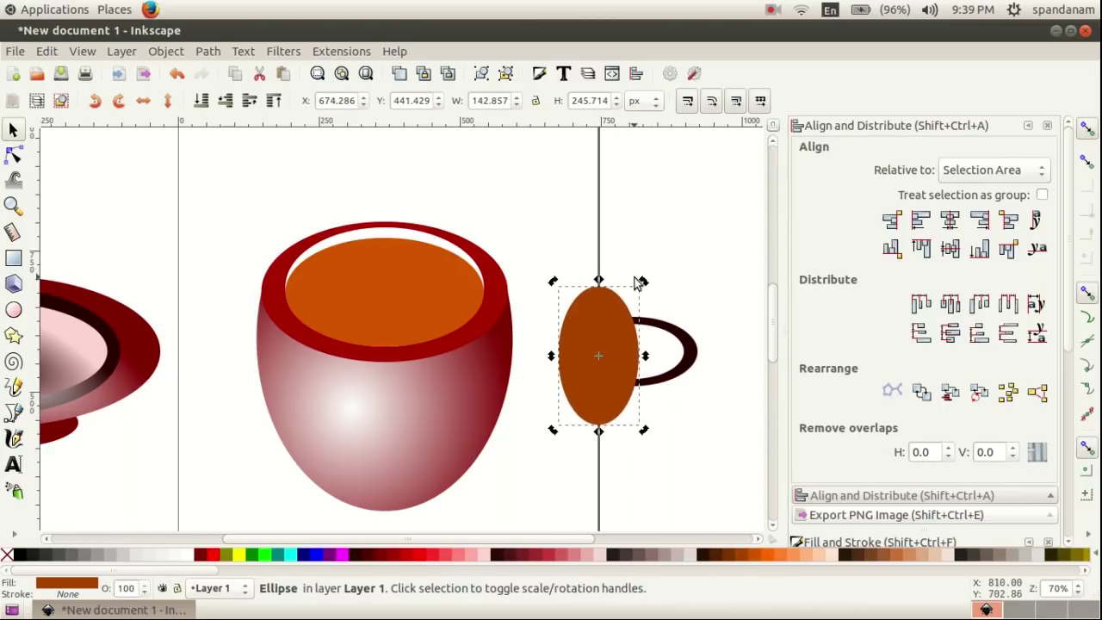
{"action": "left_click_drag", "start_coordinate": [644, 281], "coordinate": [652, 283]}
{"action": "left_click", "coordinate": [718, 429]}
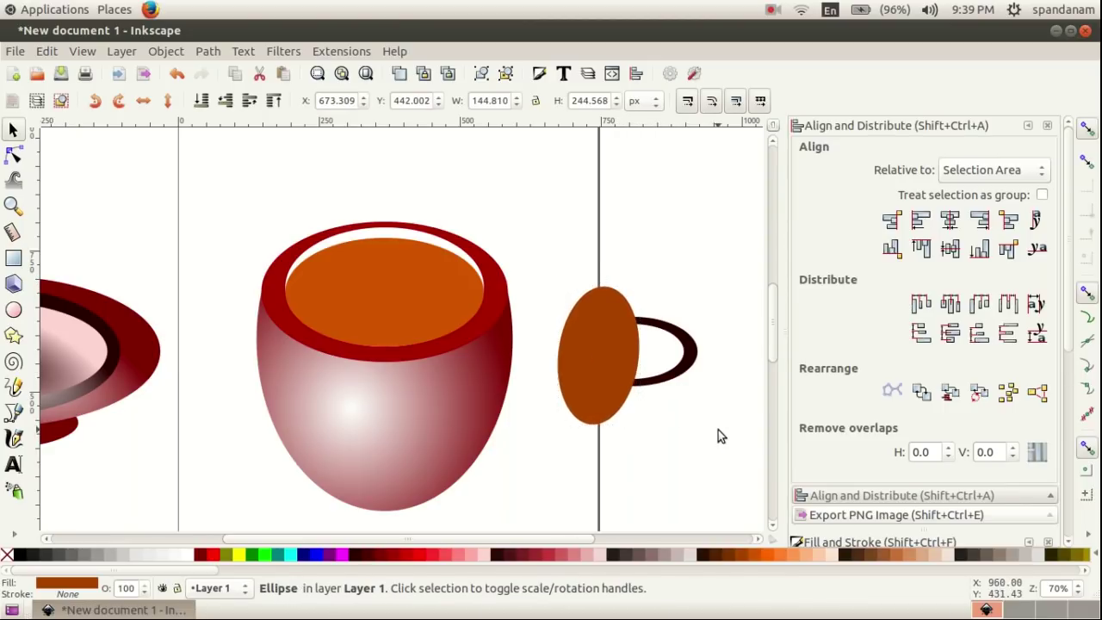
Subtract the tilted brown ellipse from the ring with Difference to leave a handle-shaped arc.
{"action": "left_click_drag", "start_coordinate": [704, 239], "coordinate": [543, 454]}
{"action": "left_click", "coordinate": [215, 54]}
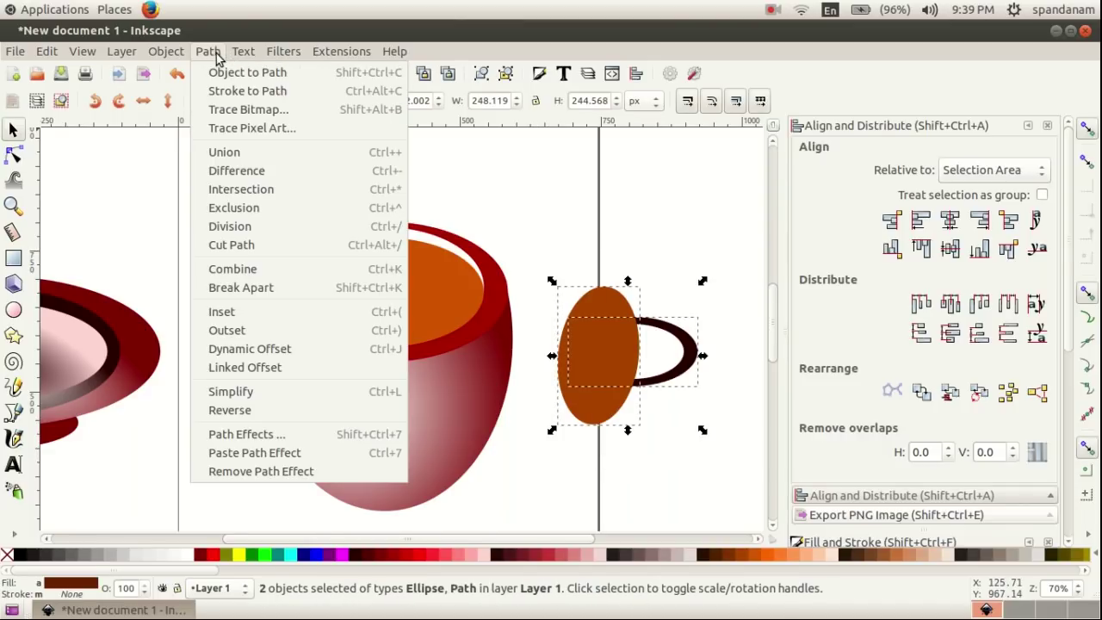
{"action": "left_click", "coordinate": [244, 172]}
{"action": "left_click", "coordinate": [683, 453]}
Fit the handle arc, resized to about 116 × 171 px, against the cup's right edge and lower it behind the body.
{"action": "left_click_drag", "start_coordinate": [686, 355], "coordinate": [534, 399]}
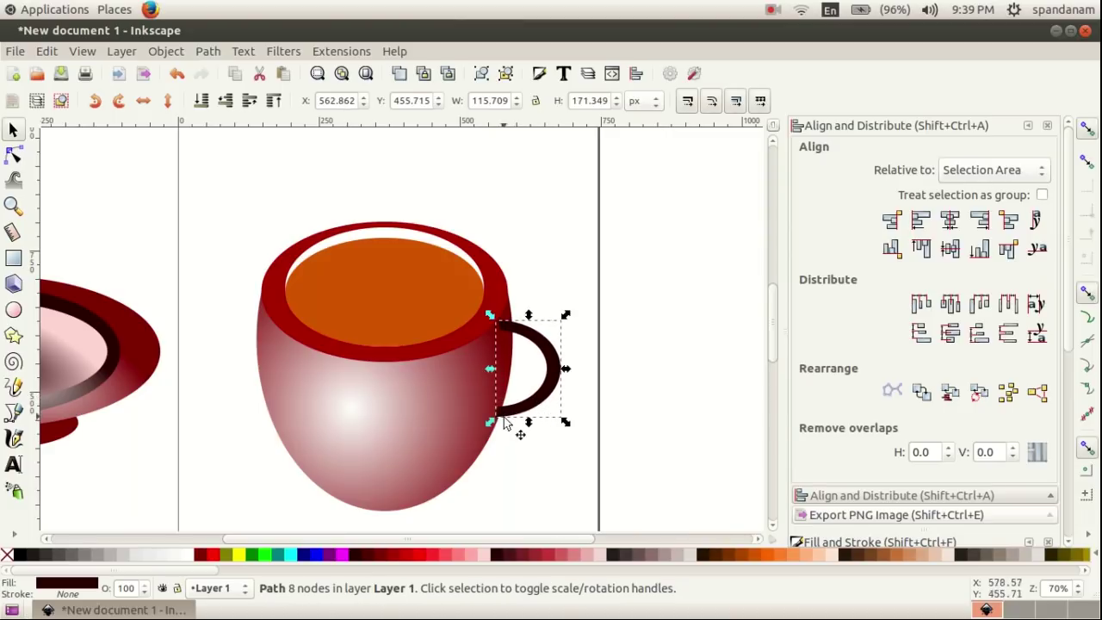
{"action": "left_click", "coordinate": [167, 54]}
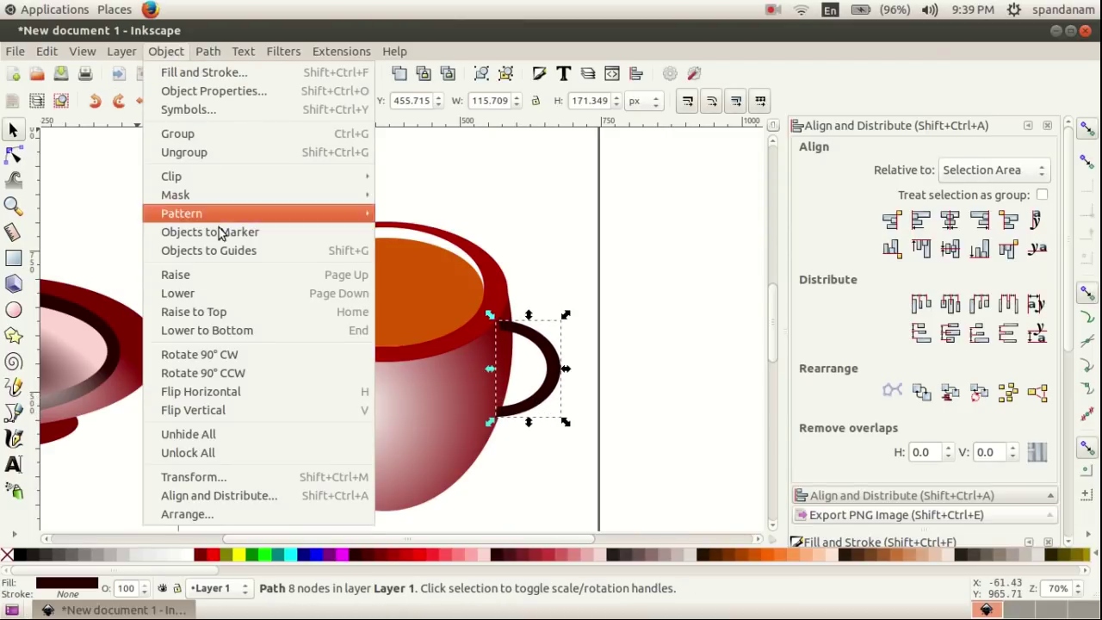
{"action": "left_click", "coordinate": [238, 334]}
{"action": "left_click", "coordinate": [638, 401]}
{"action": "left_click_drag", "start_coordinate": [546, 381], "coordinate": [541, 372]}
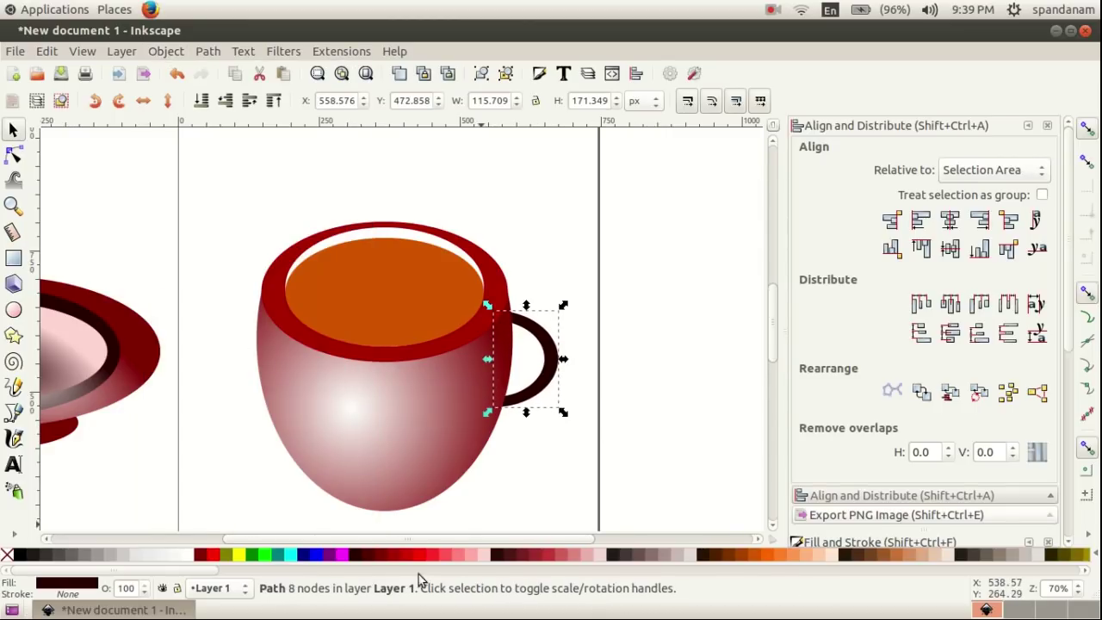
Recolour the cup handle to a lighter dark red from the palette.
{"action": "left_click", "coordinate": [358, 558]}
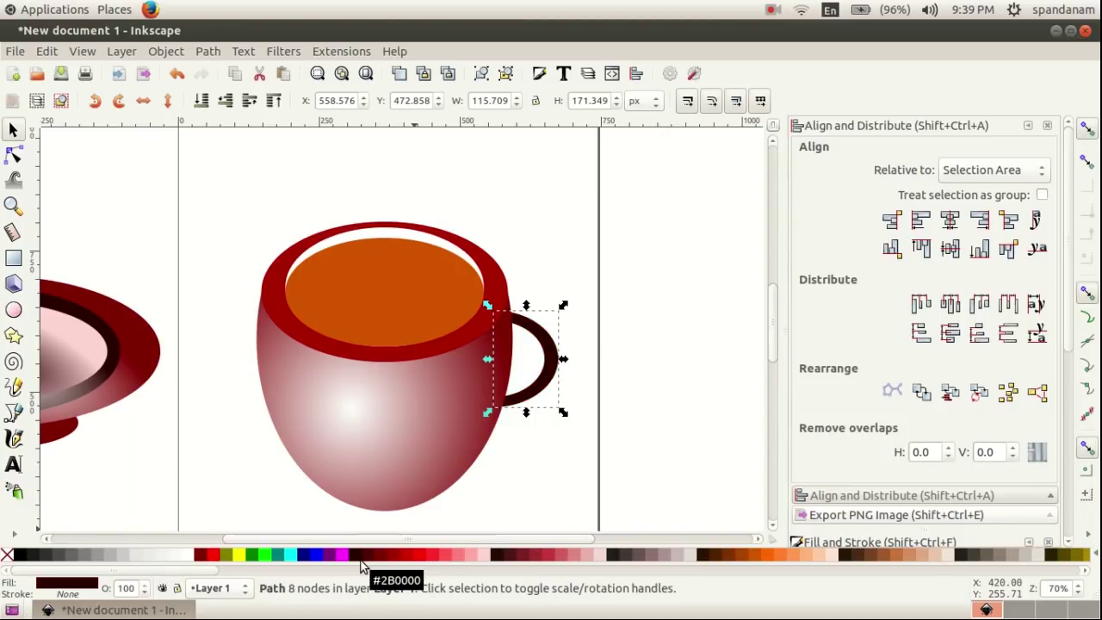
{"action": "left_click", "coordinate": [381, 556]}
{"action": "left_click", "coordinate": [655, 373]}
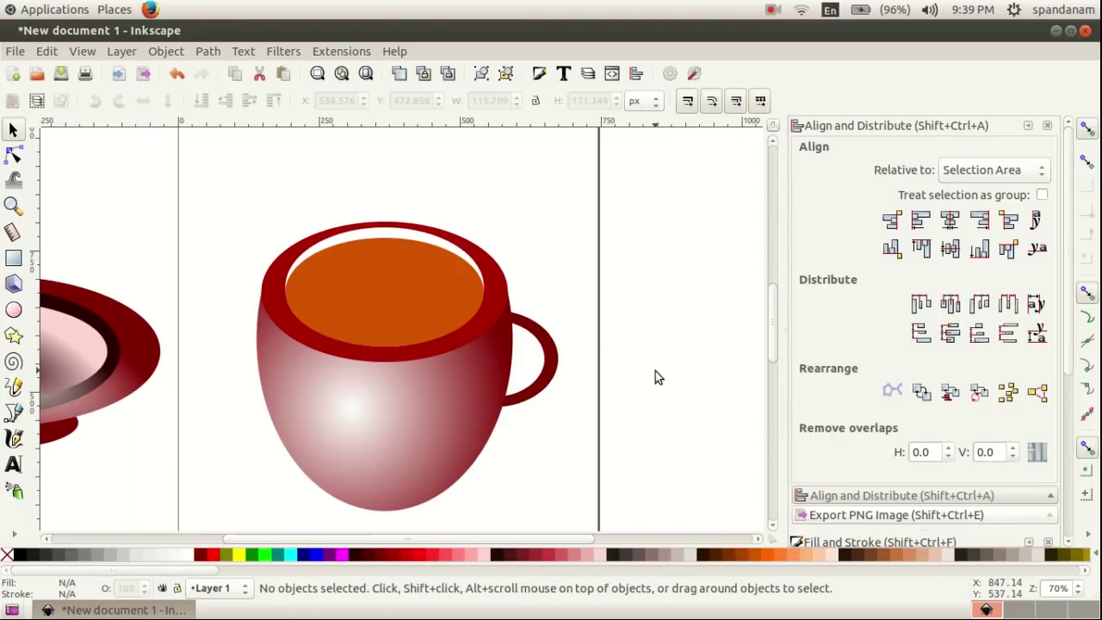
Draw a short wavy vertical steam stroke above the cup's rim with the Calligraphy tool.
{"action": "scroll", "coordinate": [599, 325], "scroll_direction": "down", "scroll_amount": 1}
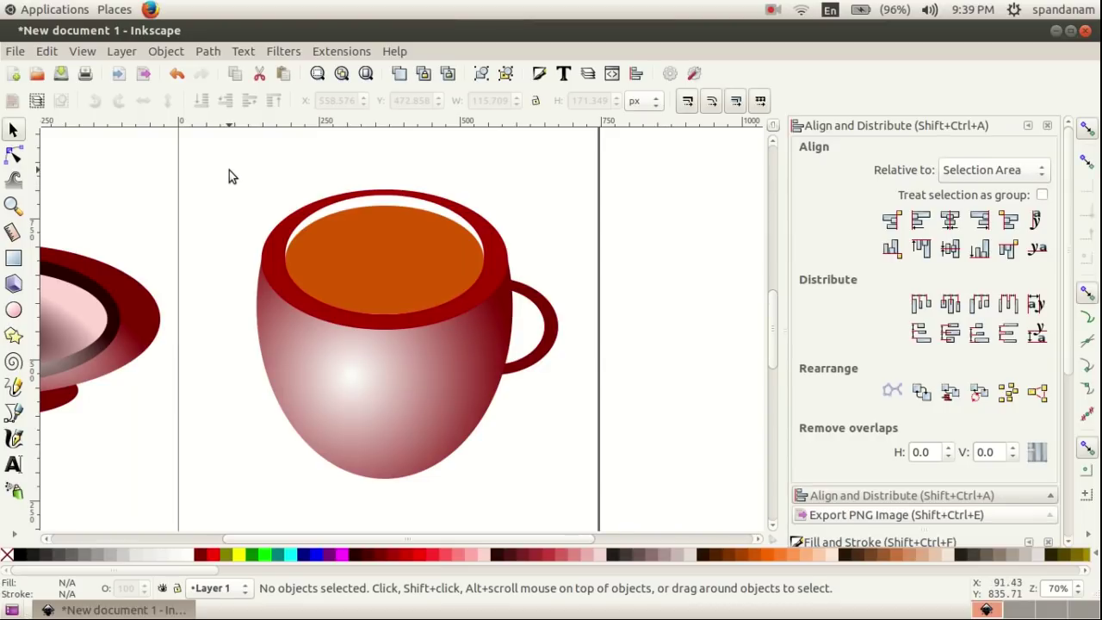
{"action": "scroll", "coordinate": [324, 300], "scroll_direction": "up", "scroll_amount": 2}
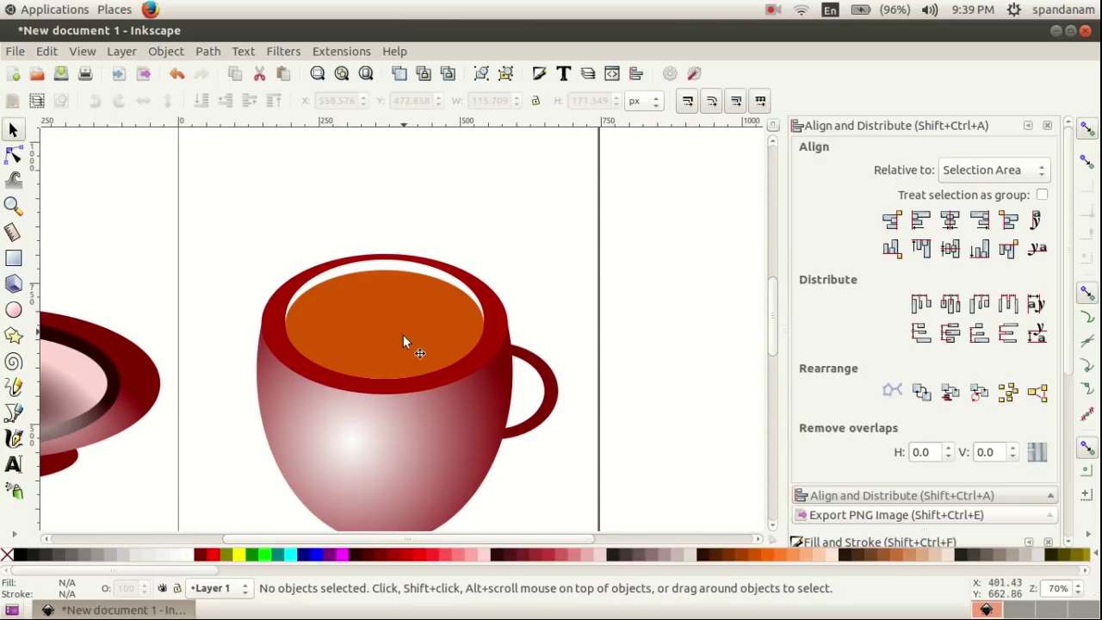
{"action": "left_click", "coordinate": [14, 441]}
{"action": "left_click_drag", "start_coordinate": [360, 167], "coordinate": [355, 237]}
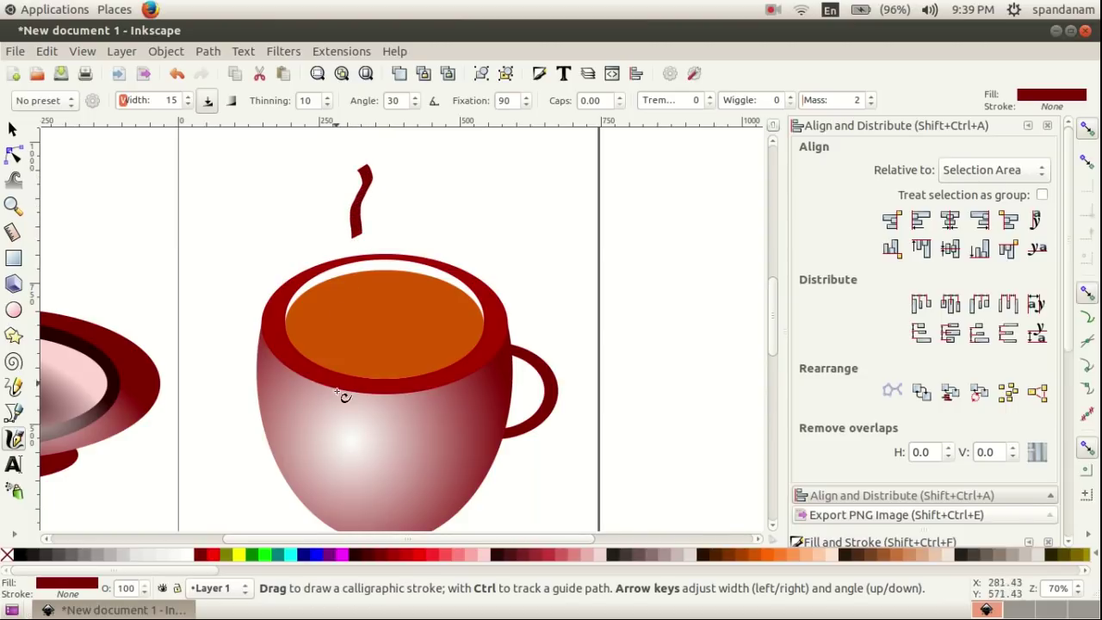
Recolour the steam stroke orange (#D45500) and duplicate it twice to form three strokes side by side above the cup.
{"action": "left_click", "coordinate": [755, 555]}
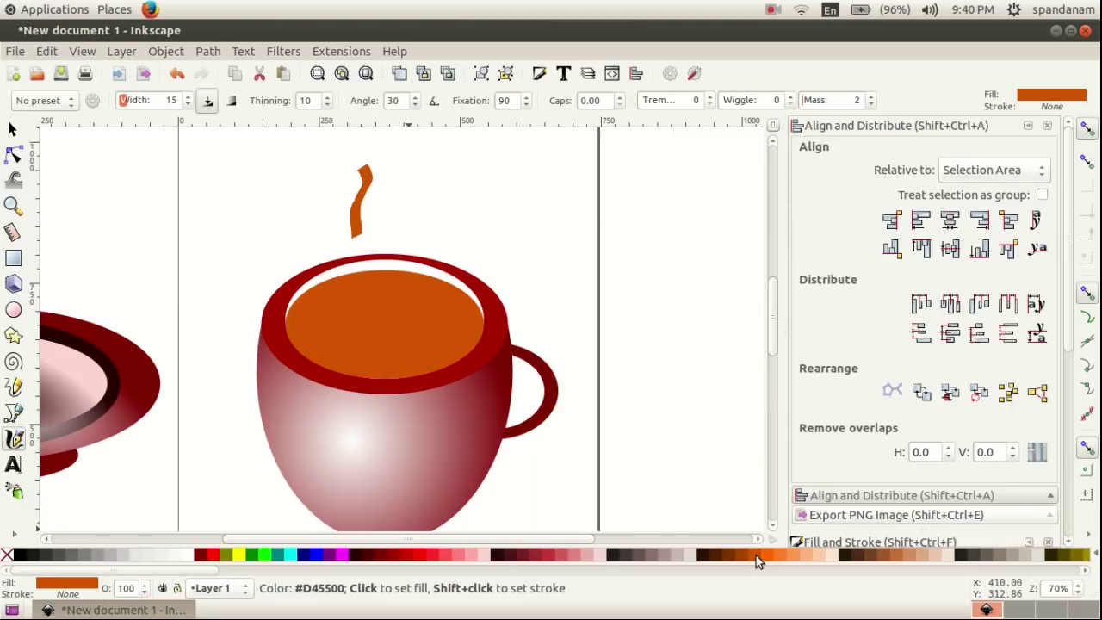
{"action": "left_click", "coordinate": [12, 128]}
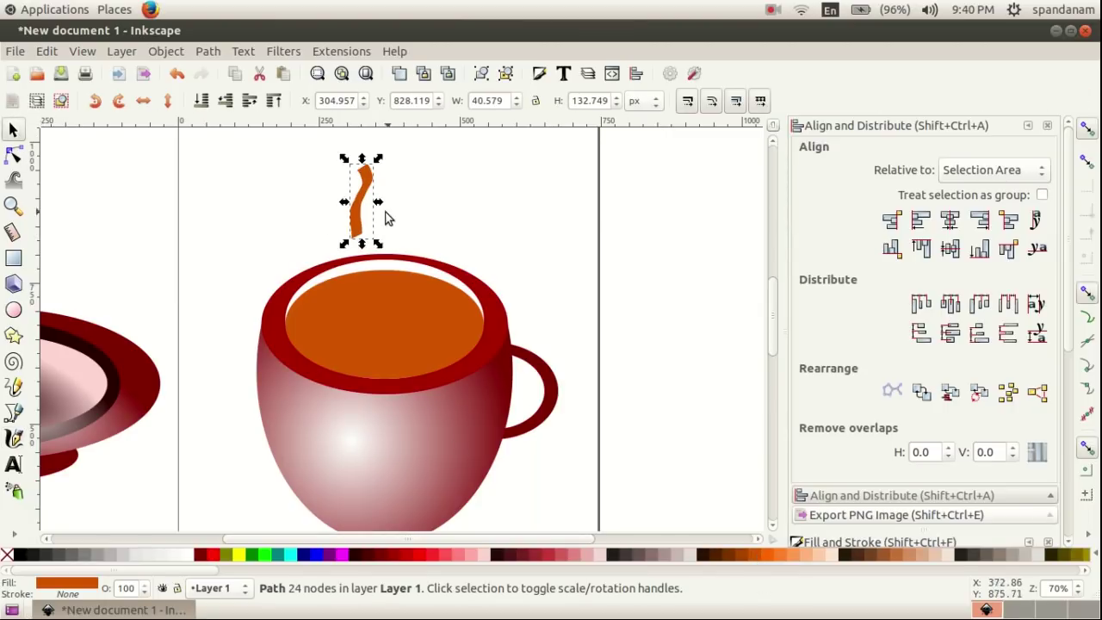
{"action": "key", "text": "ctrl+d"}
{"action": "left_click_drag", "start_coordinate": [362, 204], "coordinate": [433, 204]}
{"action": "key", "text": "ctrl+d"}
Select the three steam strokes together and apply a 6% blur to them.
{"action": "left_click_drag", "start_coordinate": [320, 150], "coordinate": [464, 268]}
{"action": "left_click_drag", "start_coordinate": [386, 156], "coordinate": [388, 150]}
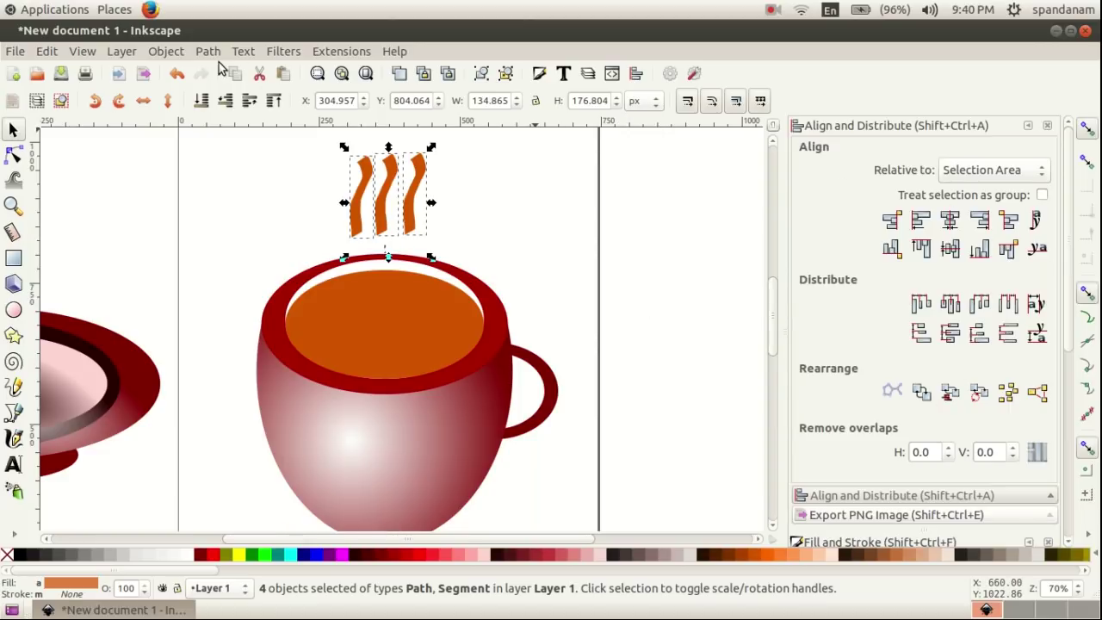
{"action": "left_click", "coordinate": [166, 51]}
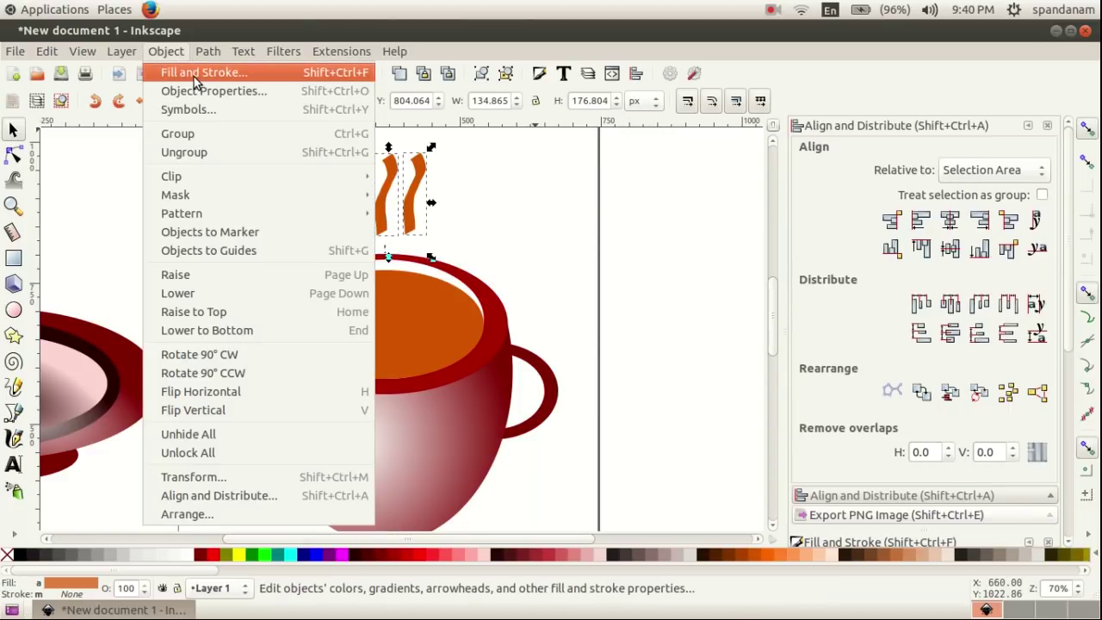
{"action": "left_click", "coordinate": [200, 72]}
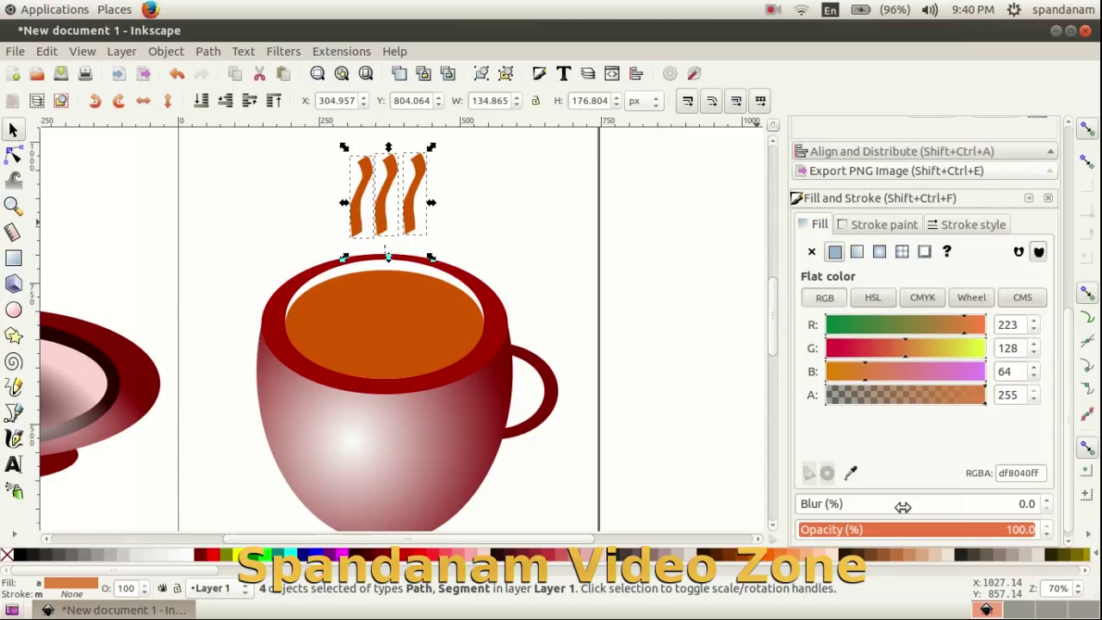
{"action": "left_click", "coordinate": [1046, 503]}
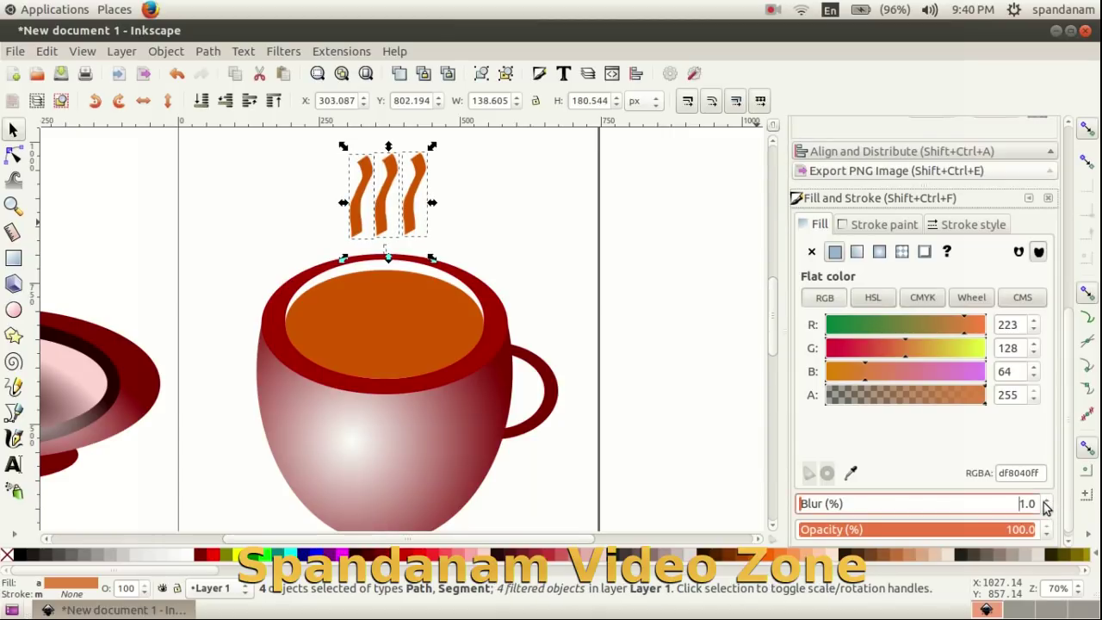
{"action": "left_click", "coordinate": [1044, 503]}
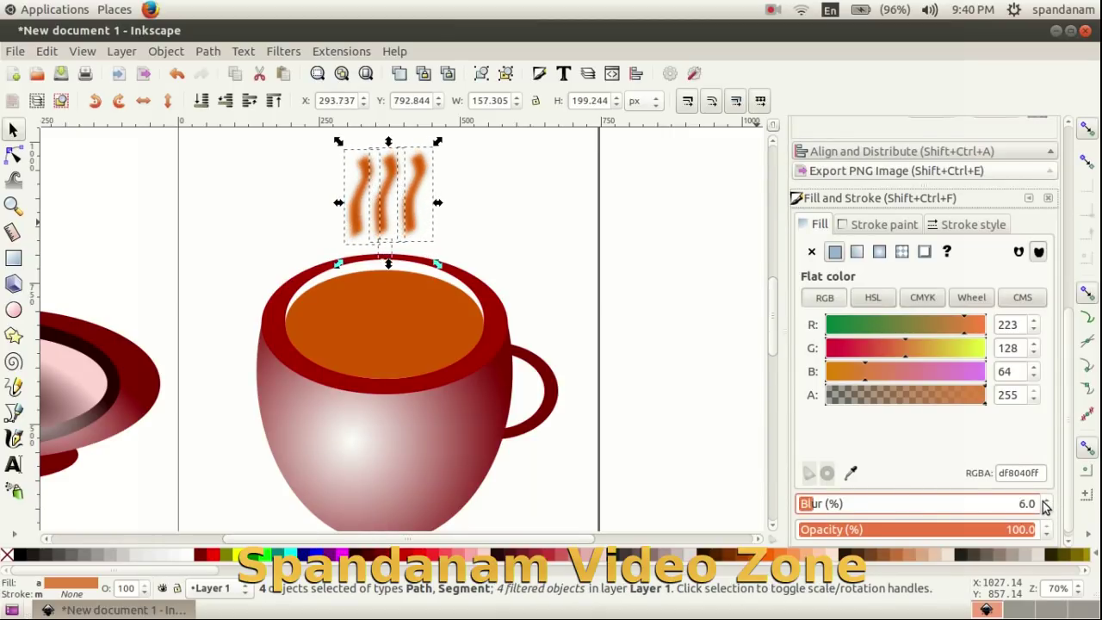
{"action": "left_click", "coordinate": [617, 234]}
Move the three blurred steam strokes slightly down towards the cup's rim.
{"action": "scroll", "coordinate": [477, 318], "scroll_direction": "up", "scroll_amount": 4}
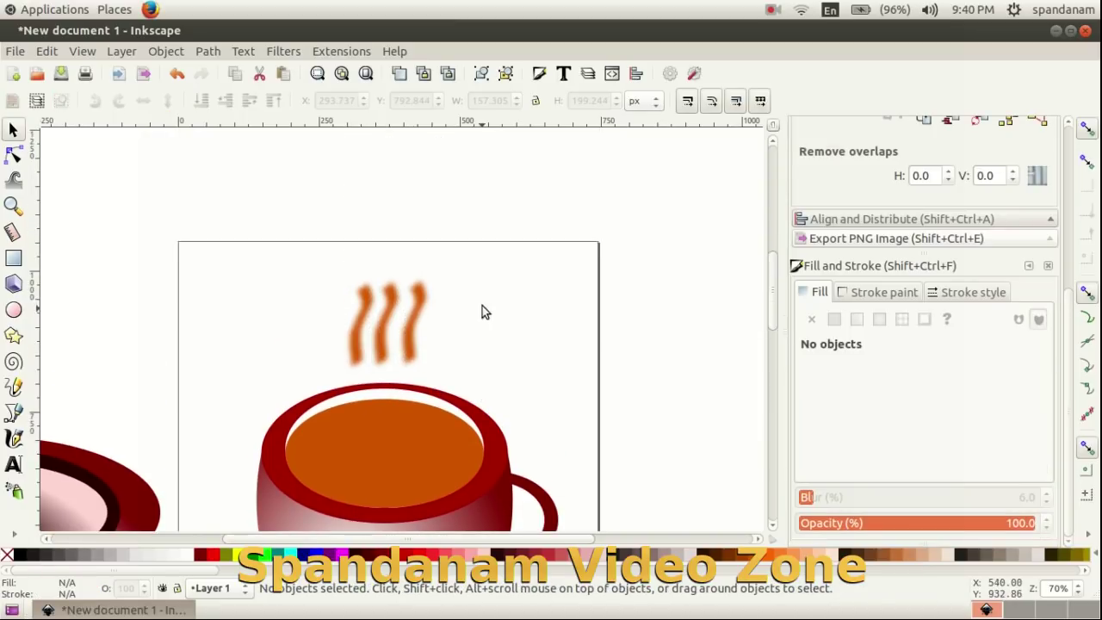
{"action": "scroll", "coordinate": [482, 306], "scroll_direction": "down", "scroll_amount": 1}
{"action": "left_click_drag", "start_coordinate": [317, 230], "coordinate": [472, 360]}
{"action": "left_click_drag", "start_coordinate": [382, 314], "coordinate": [382, 323]}
{"action": "left_click", "coordinate": [497, 300]}
{"action": "scroll", "coordinate": [348, 217], "scroll_direction": "down", "scroll_amount": 2}
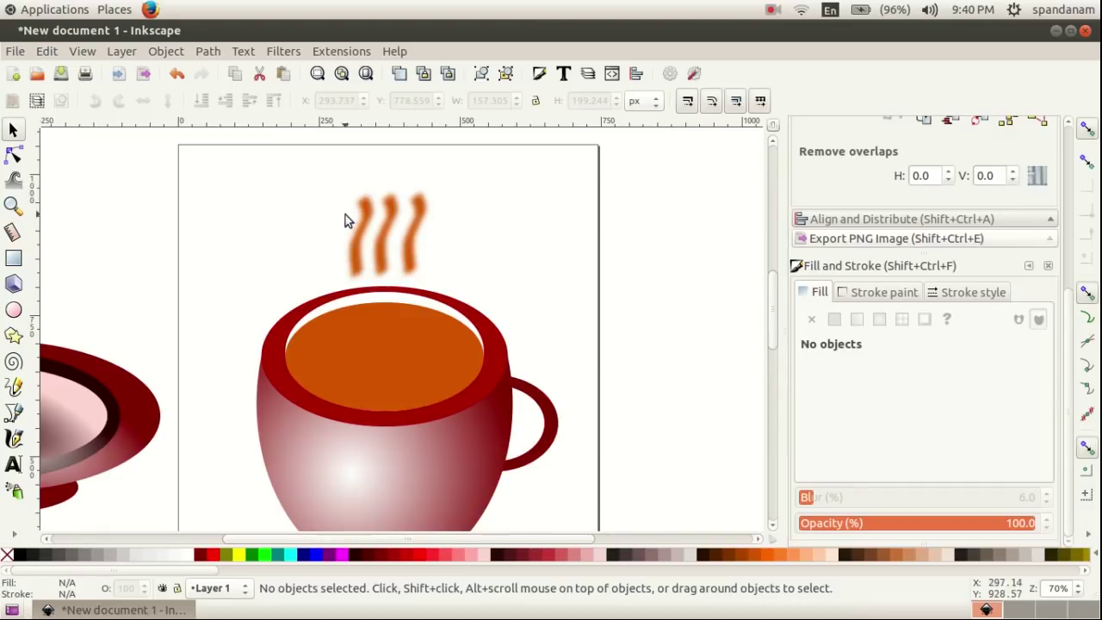
Group all the parts of the cup, including its handle, drink and steam, into one object.
{"action": "left_click_drag", "start_coordinate": [272, 191], "coordinate": [479, 444]}
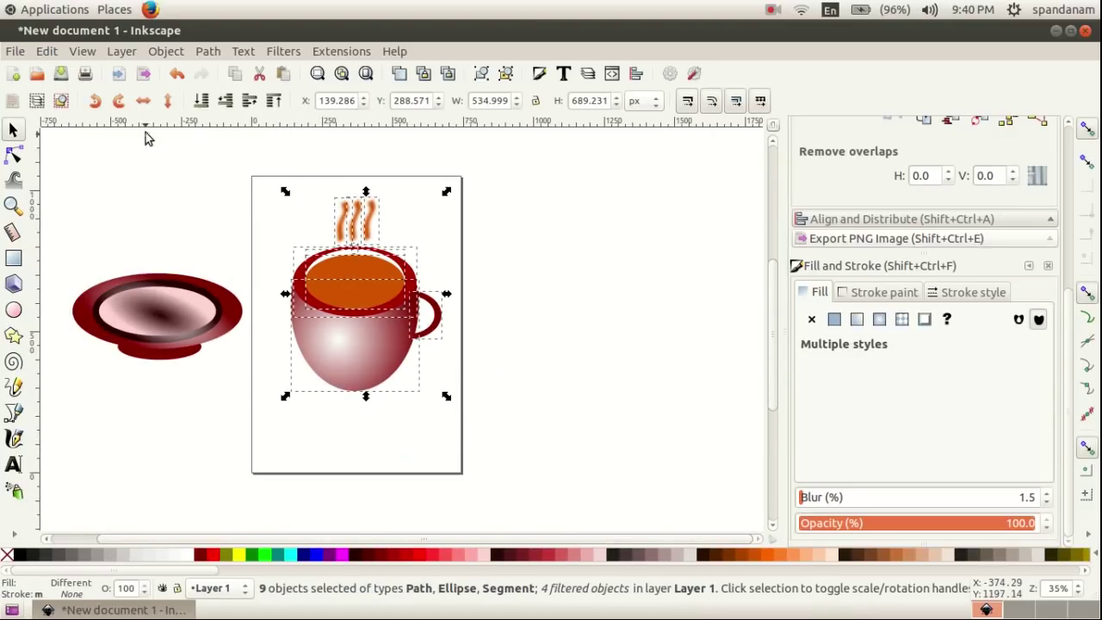
{"action": "left_click", "coordinate": [288, 226]}
{"action": "left_click_drag", "start_coordinate": [272, 176], "coordinate": [472, 456]}
{"action": "left_click", "coordinate": [167, 52]}
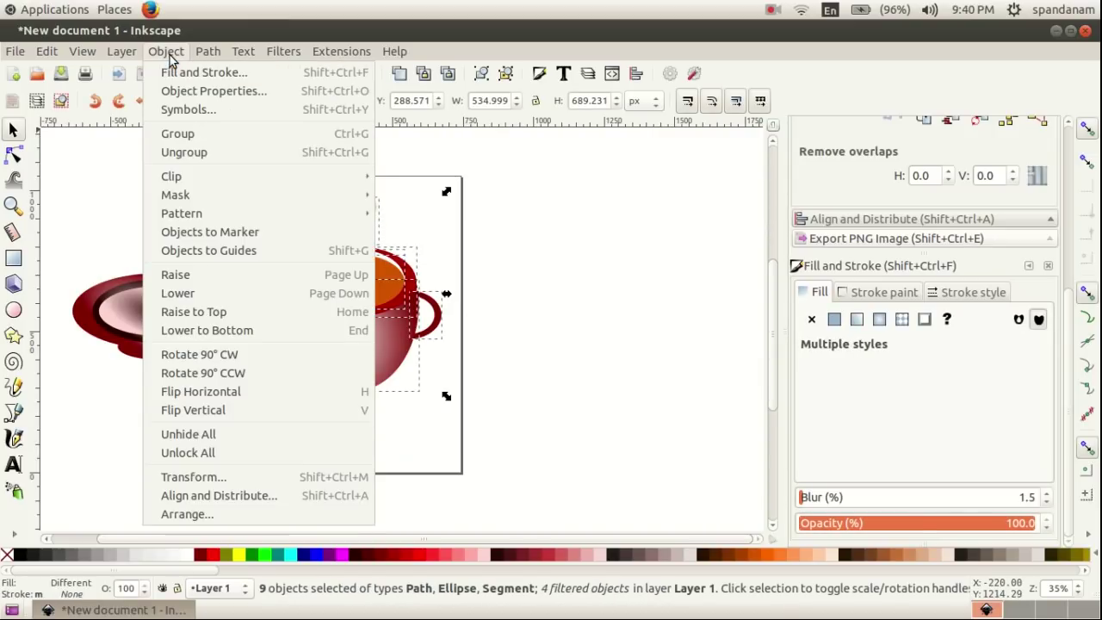
{"action": "left_click", "coordinate": [527, 242]}
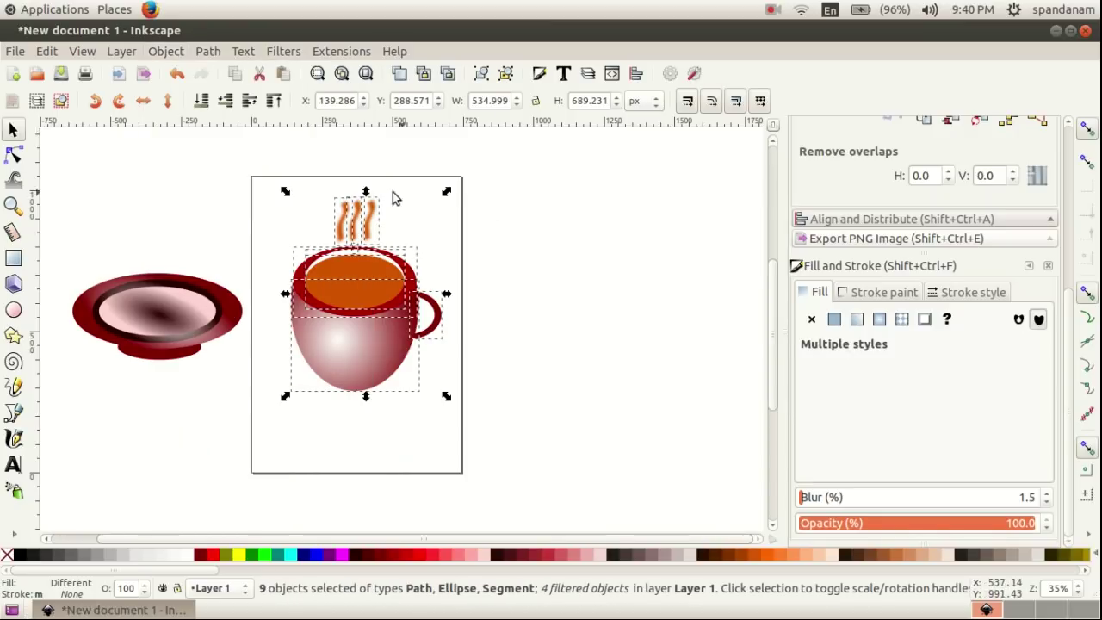
{"action": "left_click", "coordinate": [167, 51]}
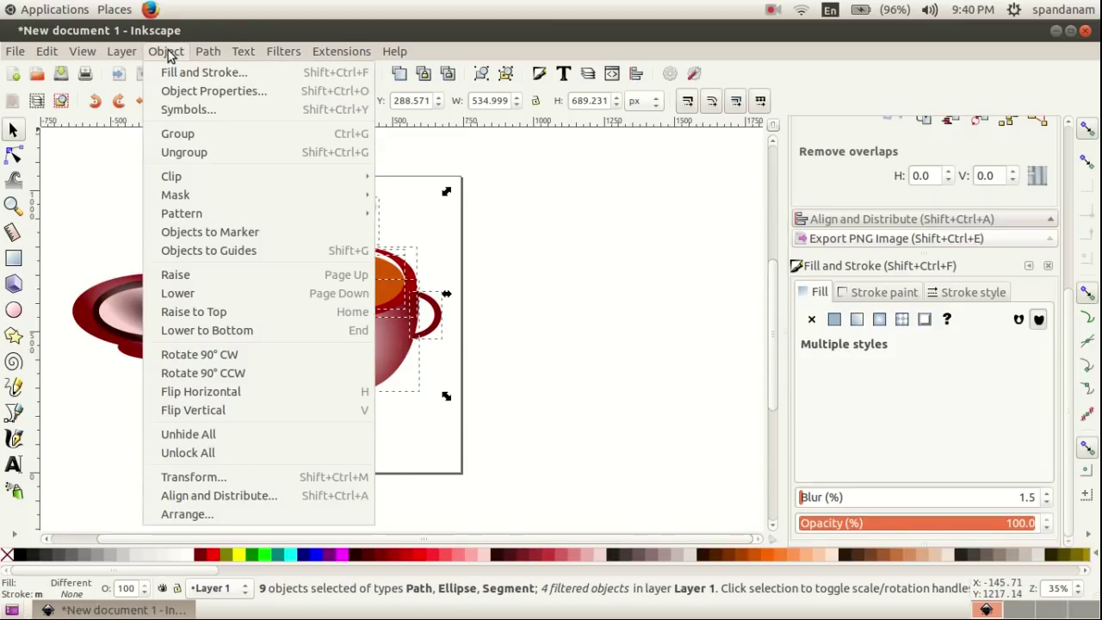
{"action": "left_click", "coordinate": [190, 133]}
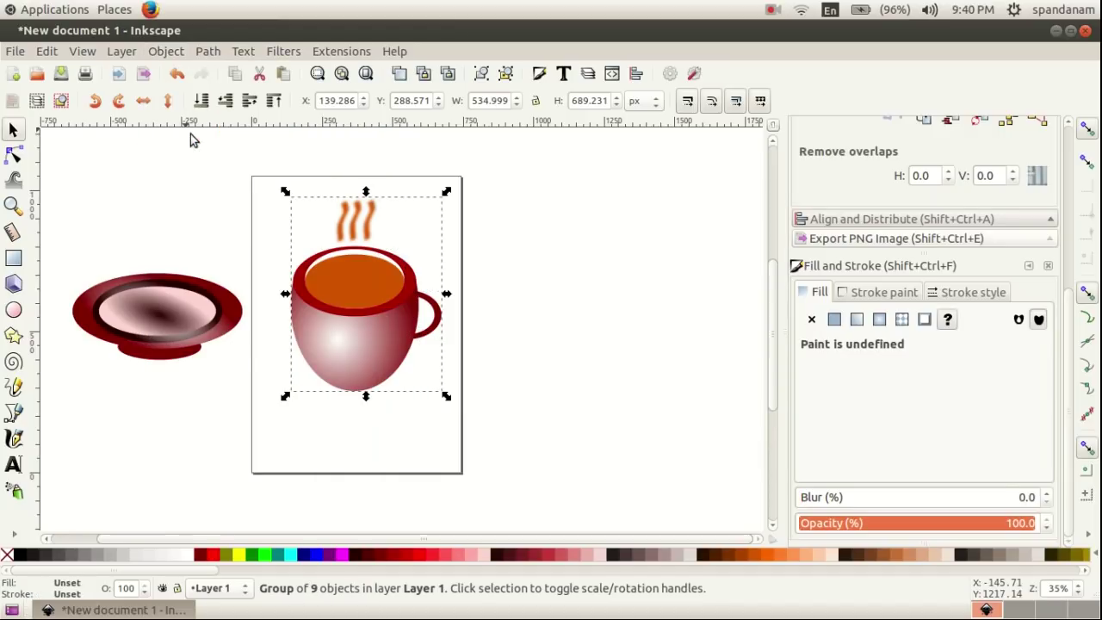
{"action": "left_click", "coordinate": [605, 317]}
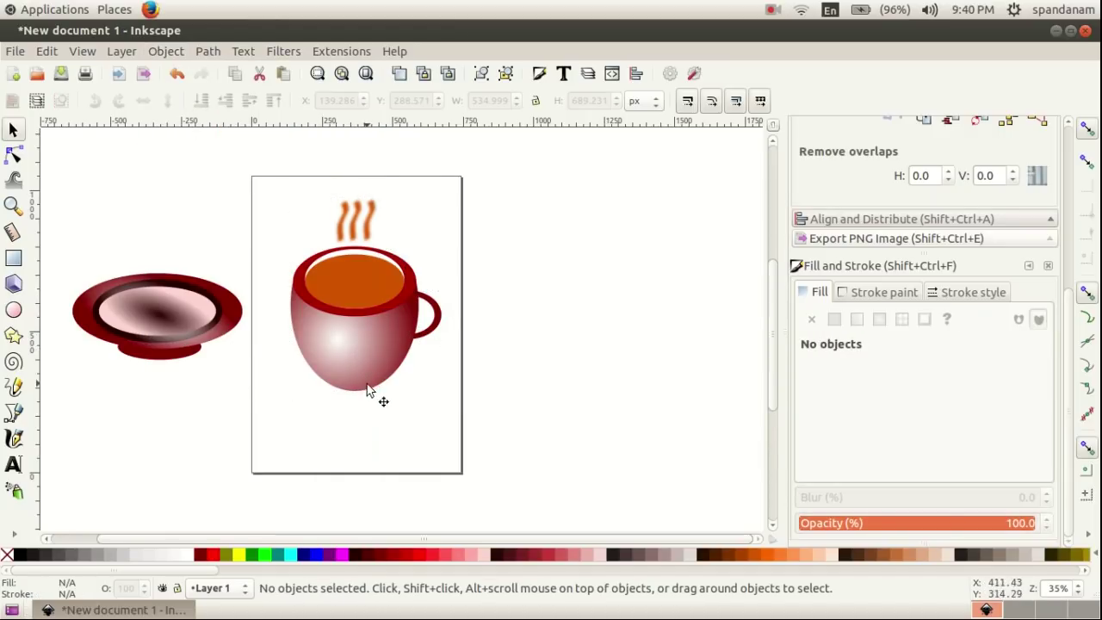
Enlarge the saucer to about 749 px wide beneath the cup and group it with the cup.
{"action": "left_click", "coordinate": [185, 332]}
{"action": "left_click_drag", "start_coordinate": [247, 370], "coordinate": [288, 382]}
{"action": "left_click_drag", "start_coordinate": [202, 329], "coordinate": [380, 389]}
{"action": "left_click", "coordinate": [547, 390]}
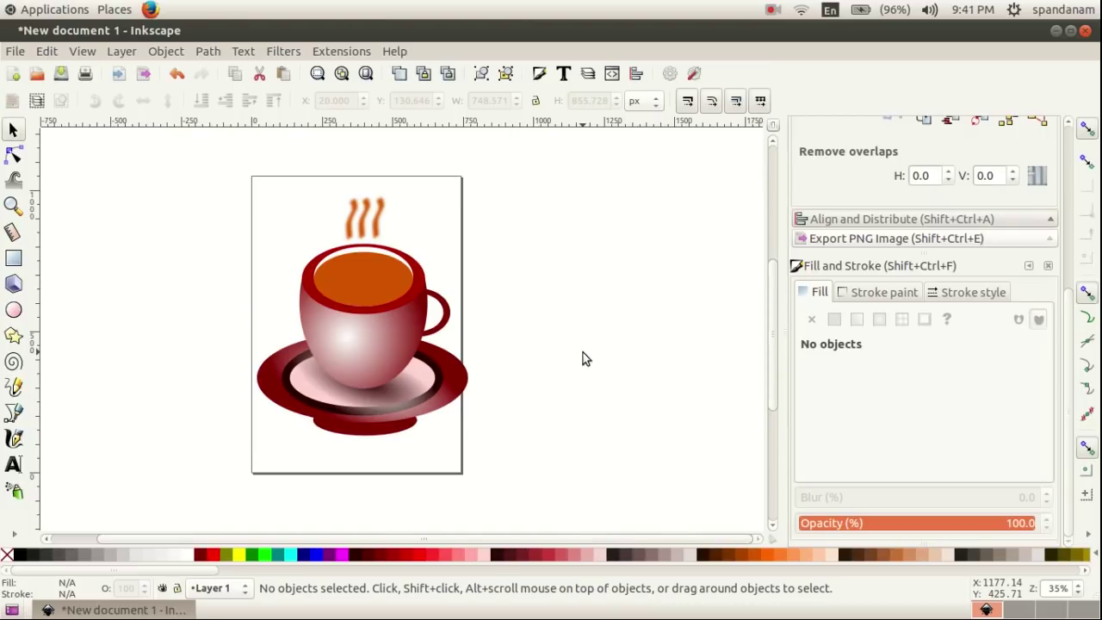
Save the drawing to the Desktop folder as cup and saucer.svg.
{"action": "left_click", "coordinate": [16, 53]}
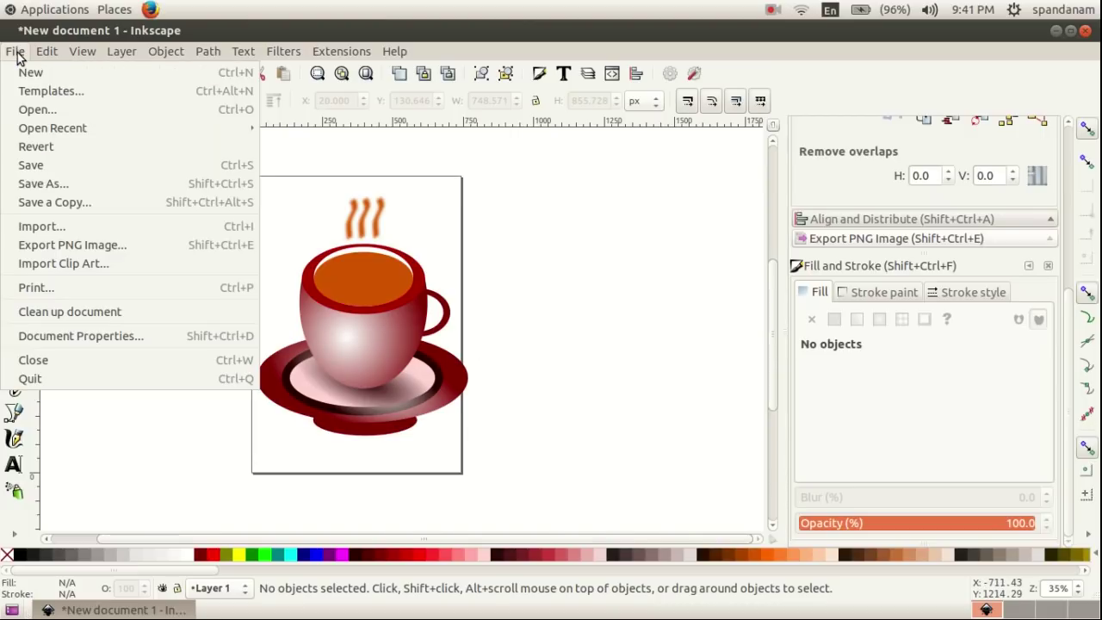
{"action": "left_click", "coordinate": [57, 164]}
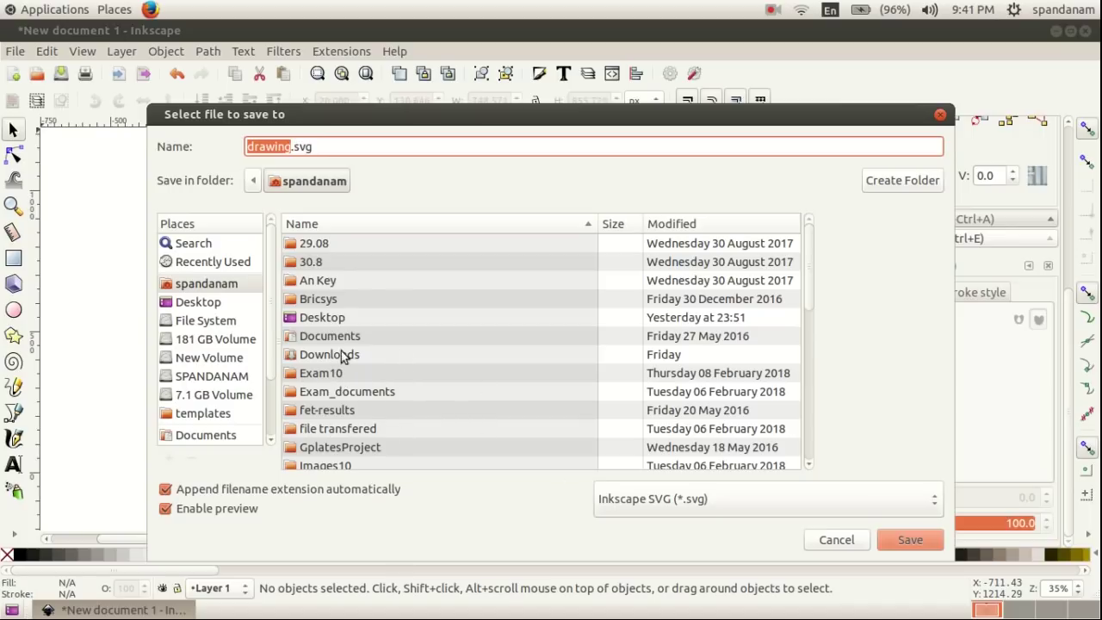
{"action": "double_click", "coordinate": [322, 318]}
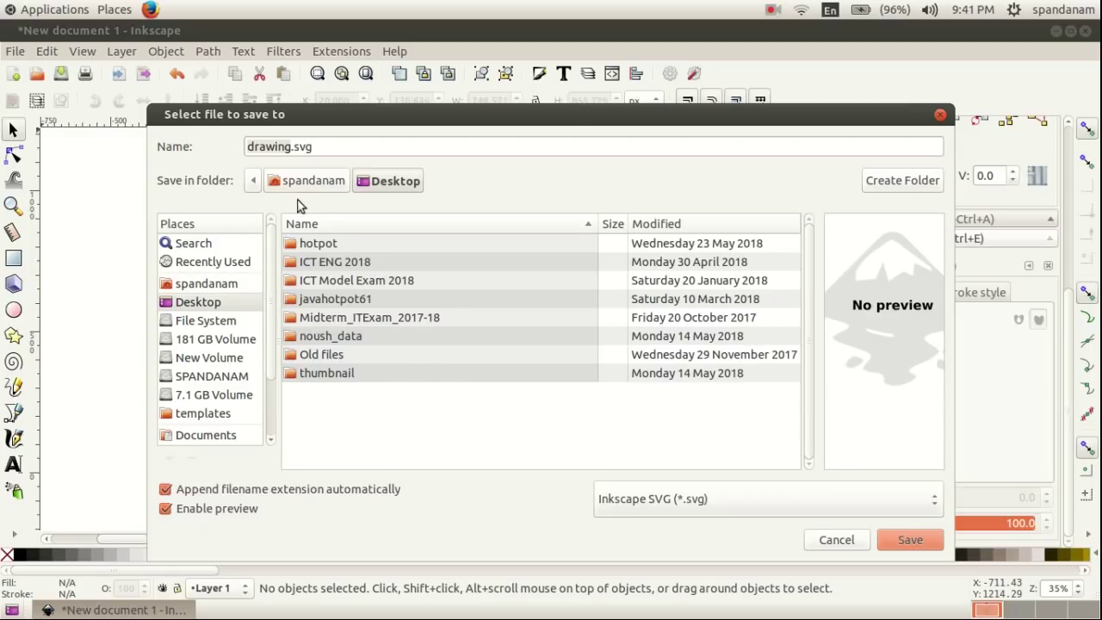
{"action": "left_click_drag", "start_coordinate": [295, 148], "coordinate": [226, 156]}
{"action": "type", "text": "cup"}
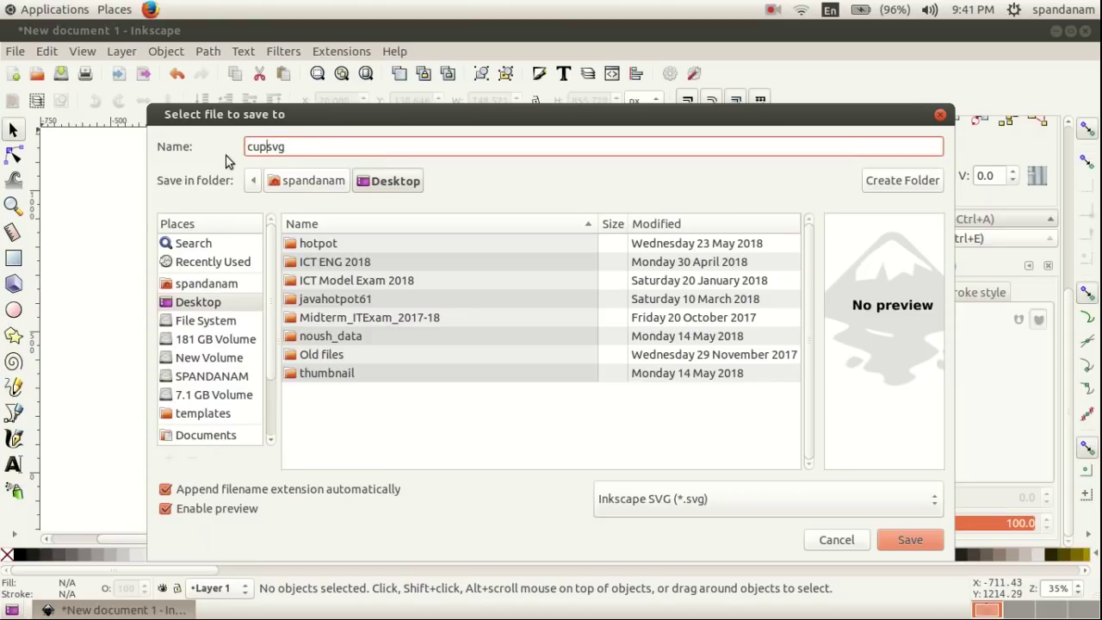
{"action": "type", "text": " and saucer."}
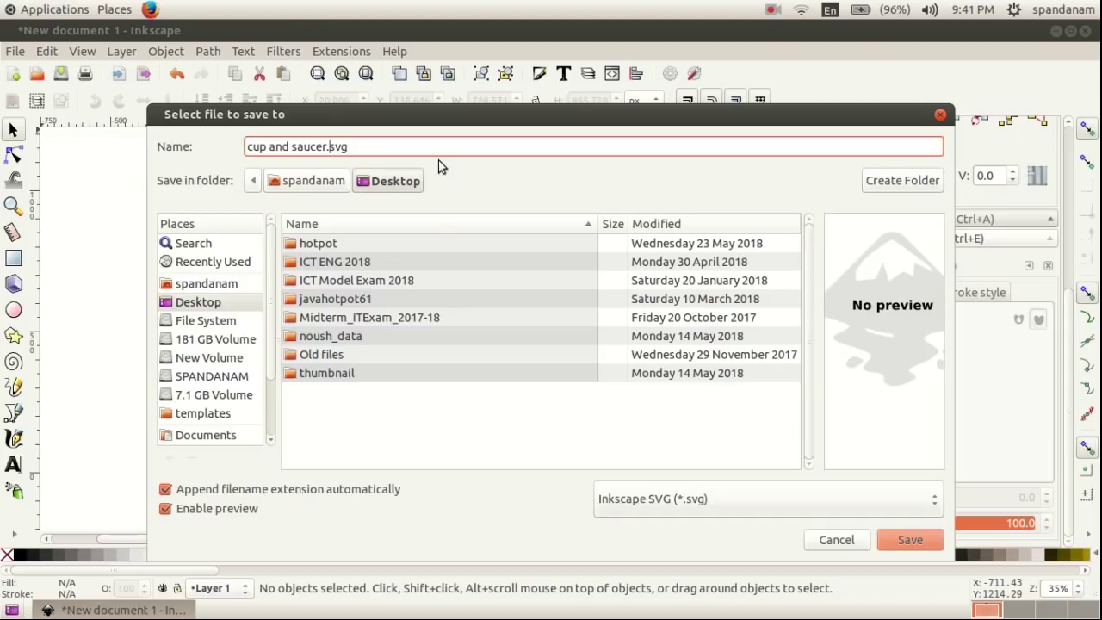
{"action": "left_click", "coordinate": [914, 543]}
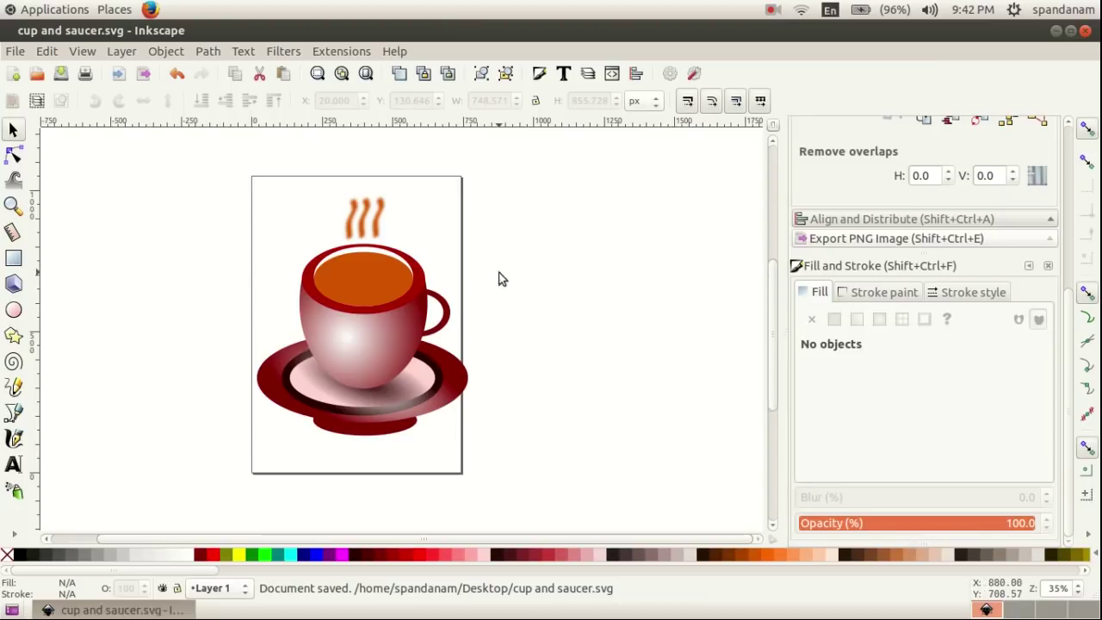
Select the cup and saucer group and open the PNG export settings.
{"action": "left_click", "coordinate": [371, 330]}
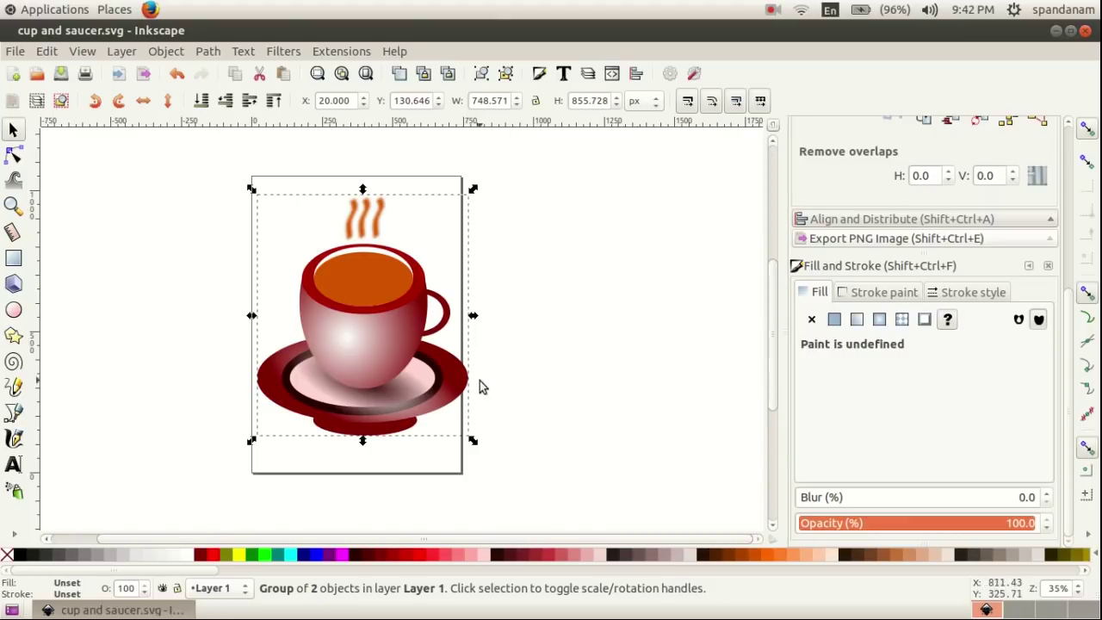
{"action": "left_click", "coordinate": [17, 52]}
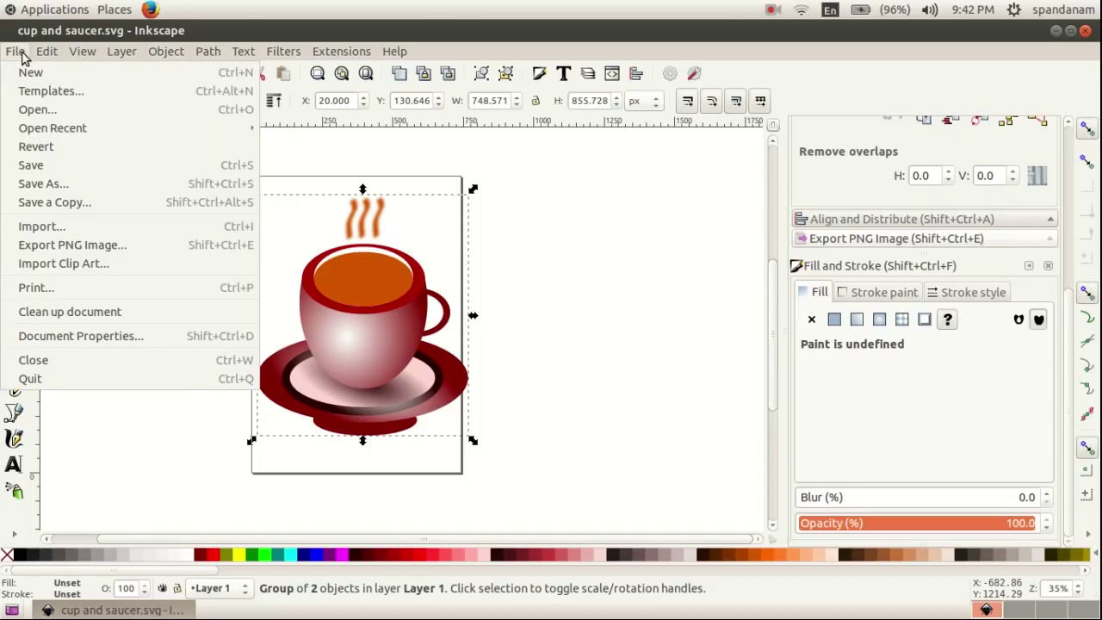
{"action": "left_click", "coordinate": [70, 250]}
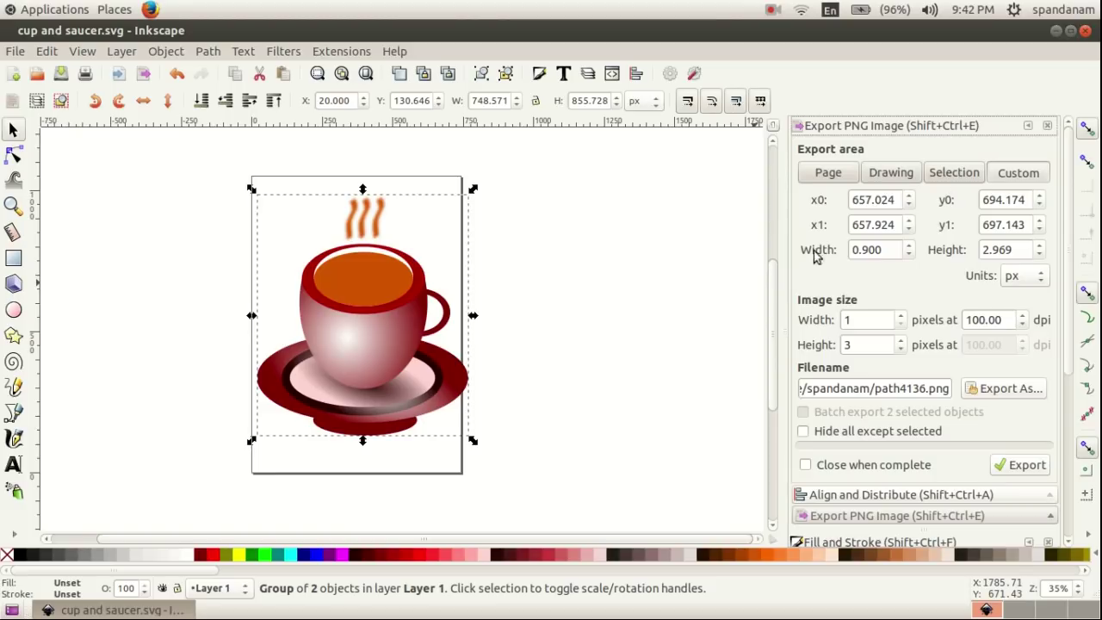
{"action": "left_click", "coordinate": [563, 236]}
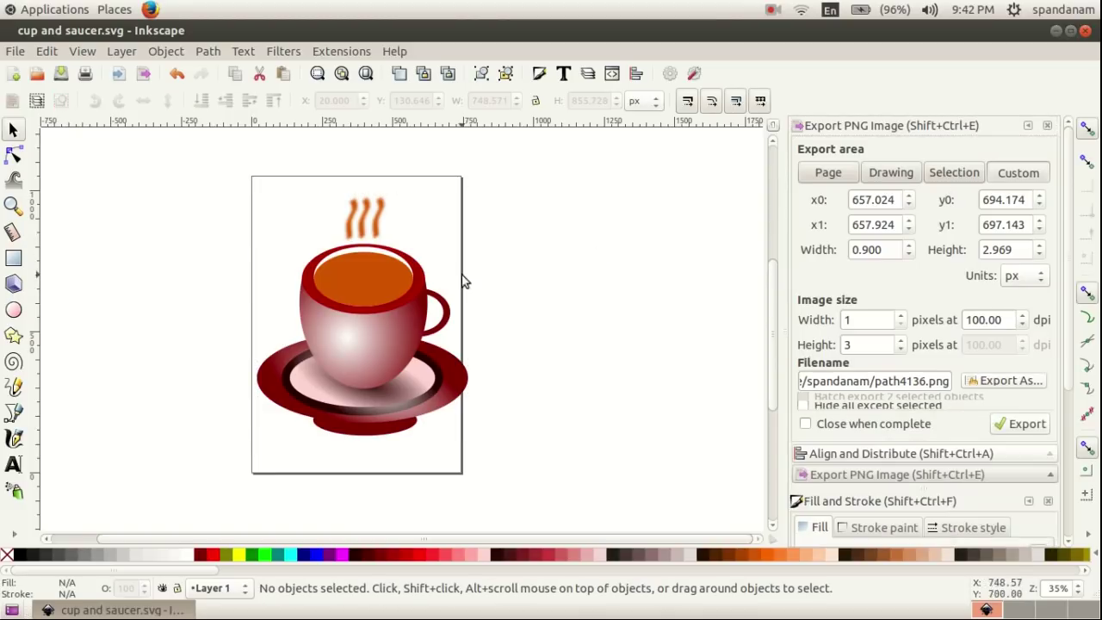
{"action": "left_click", "coordinate": [364, 316]}
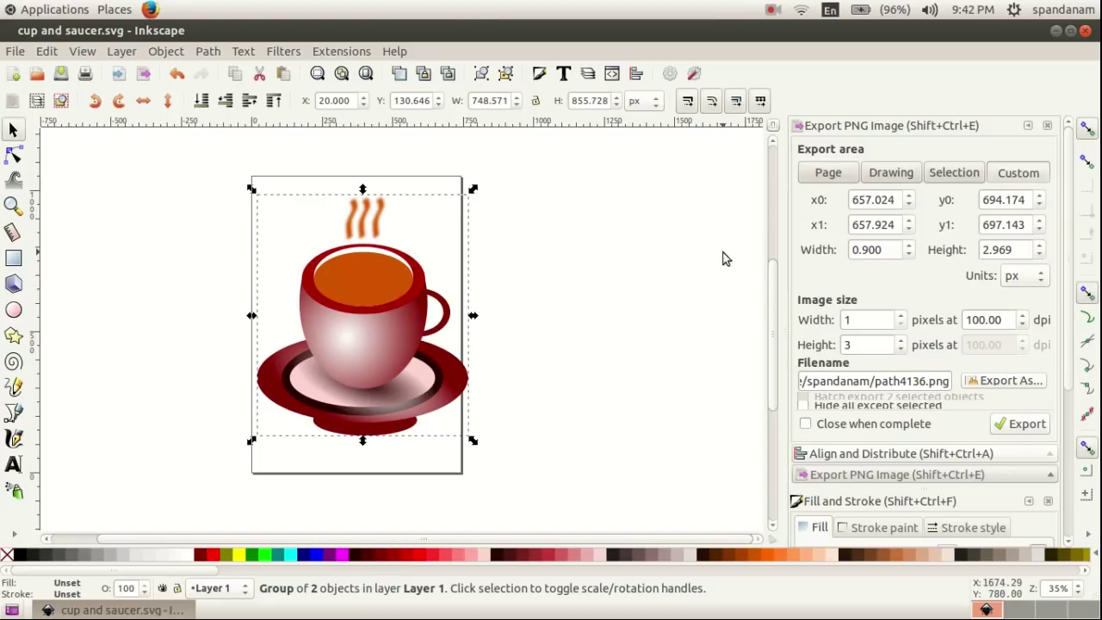
{"action": "left_click_drag", "start_coordinate": [1069, 212], "coordinate": [1072, 303]}
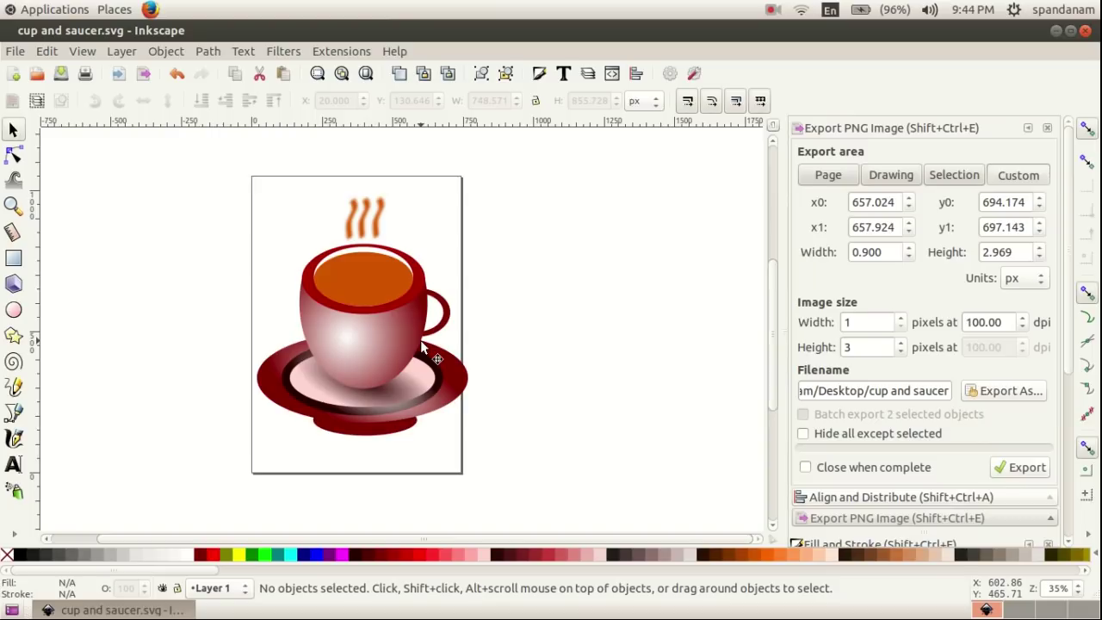
Export only the selected cup and saucer group as a PNG image named cup and saucer1 on the Desktop.
{"action": "left_click", "coordinate": [375, 337]}
{"action": "left_click", "coordinate": [957, 177]}
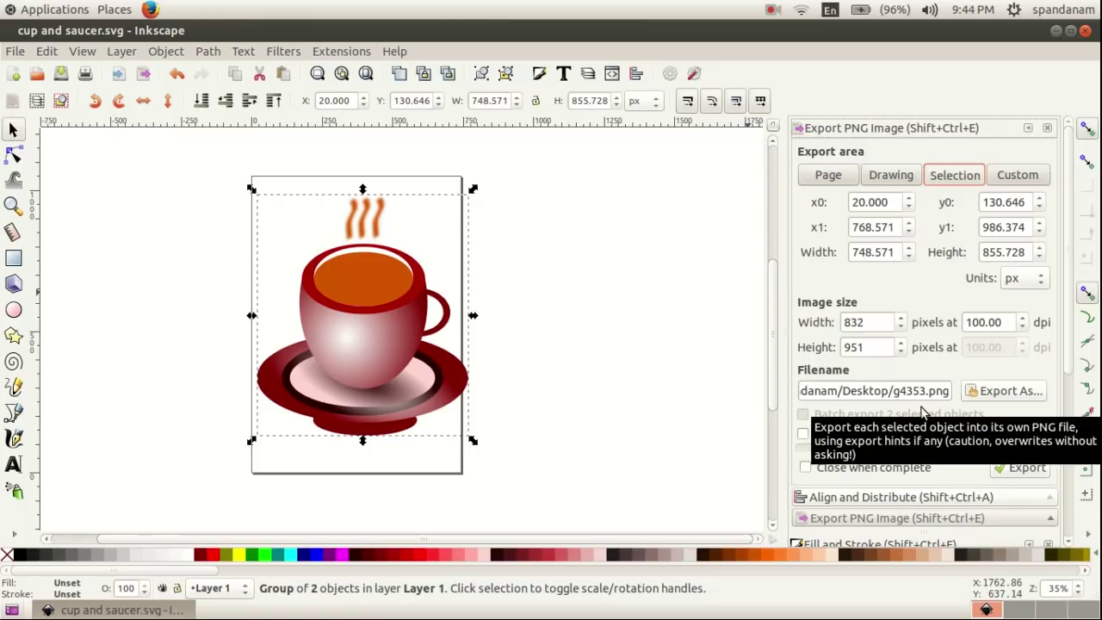
{"action": "left_click", "coordinate": [1005, 398]}
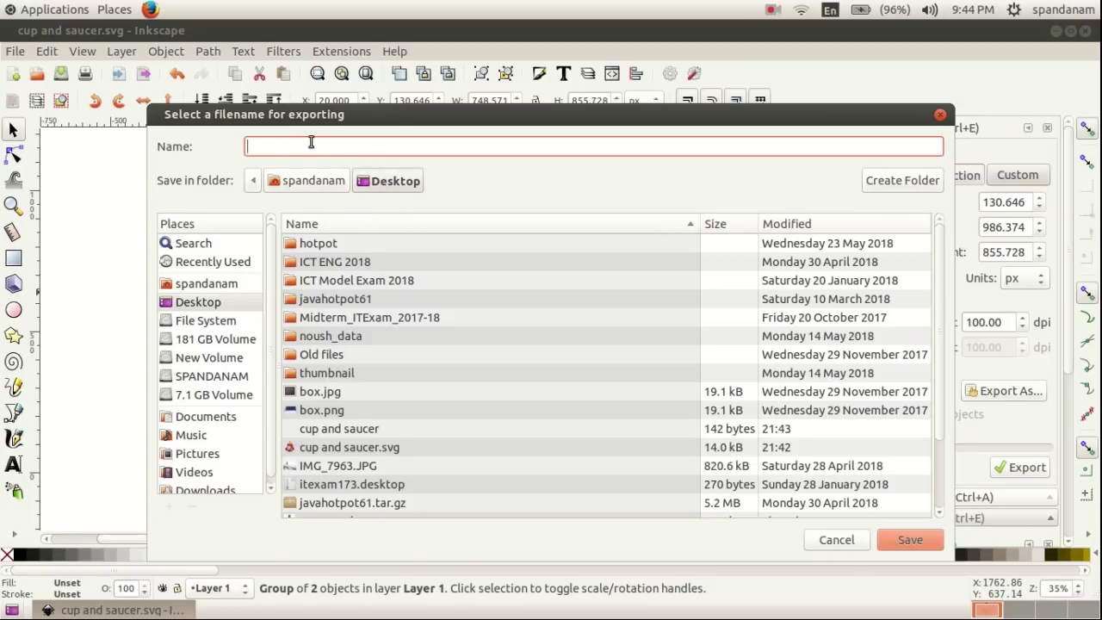
{"action": "type", "text": "cup and saucer1"}
{"action": "left_click", "coordinate": [910, 540]}
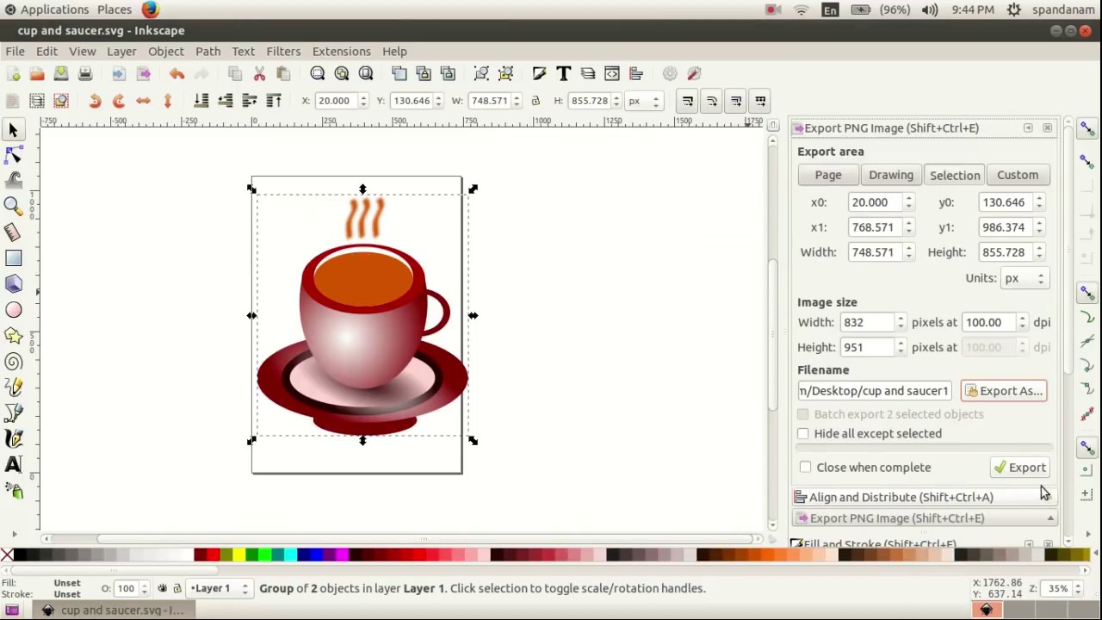
{"action": "left_click", "coordinate": [1024, 471]}
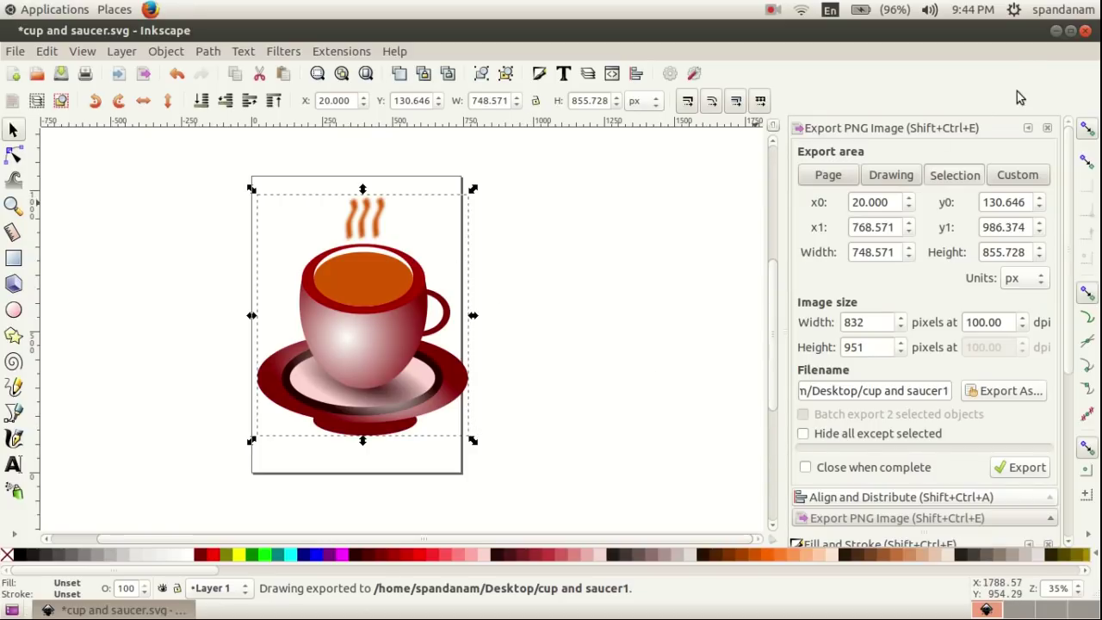
Check the exported image cup and saucer1 by viewing it from the desktop, and return to Inkscape.
{"action": "left_click", "coordinate": [1055, 30]}
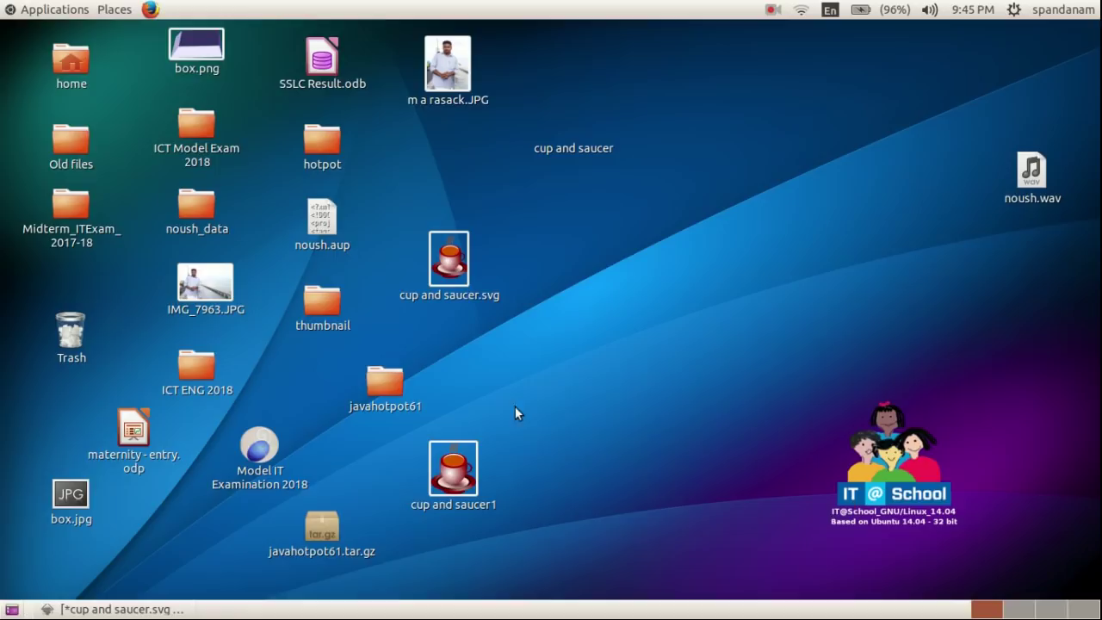
{"action": "double_click", "coordinate": [460, 474]}
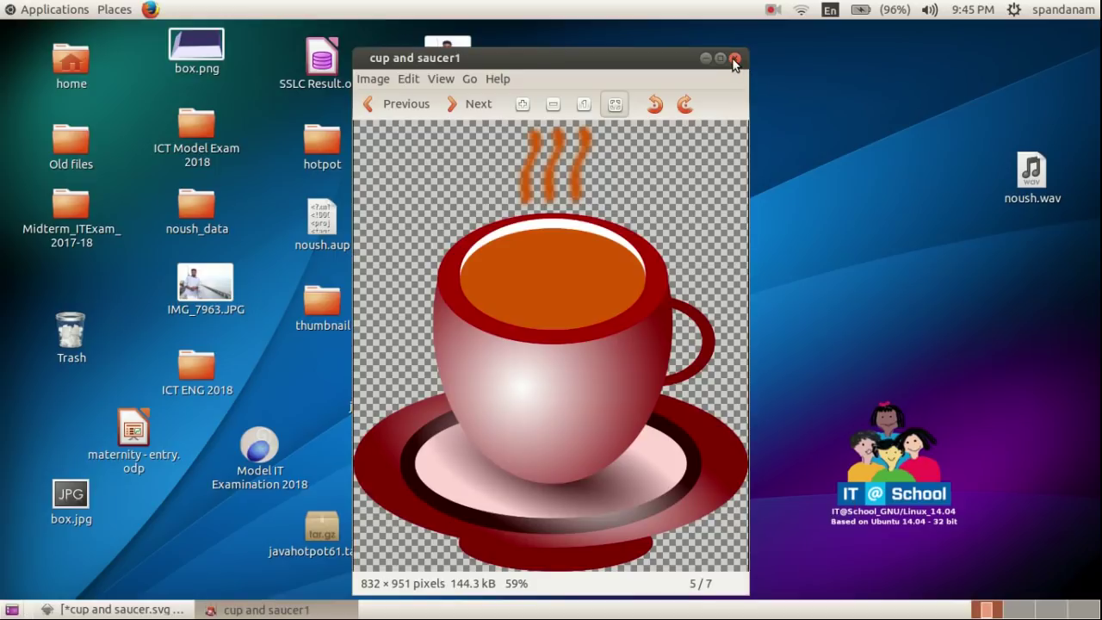
{"action": "left_click", "coordinate": [734, 58]}
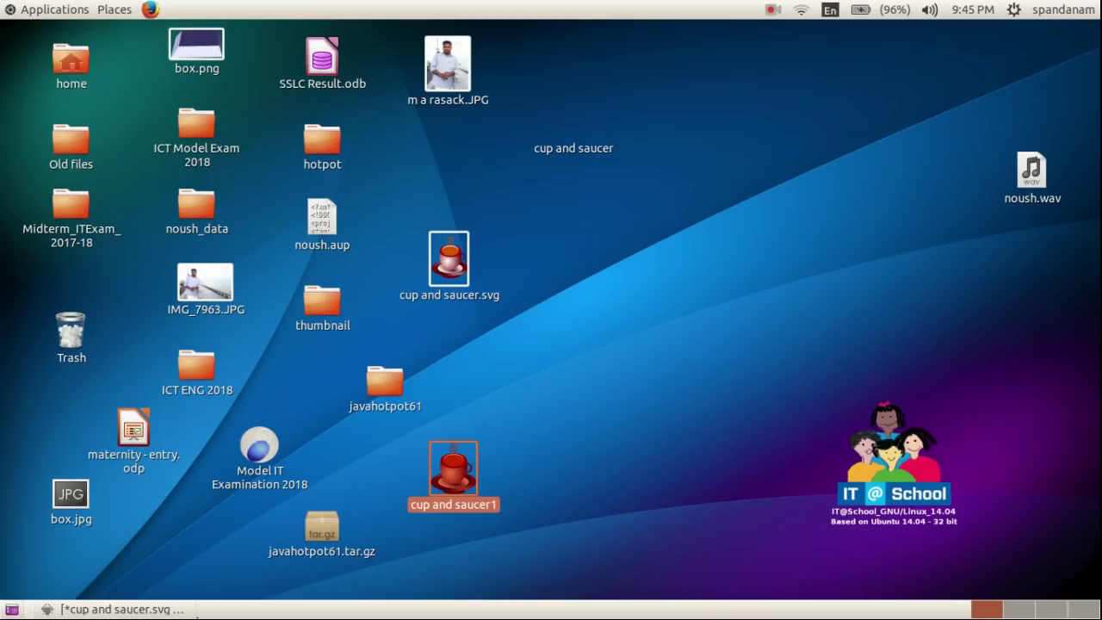
{"action": "left_click", "coordinate": [160, 610]}
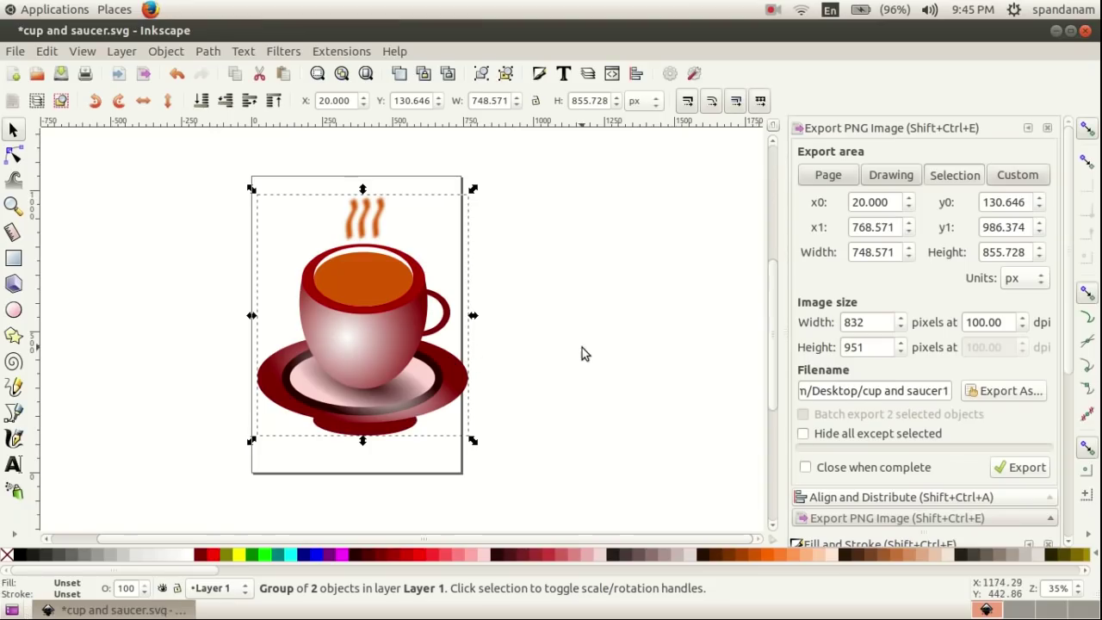